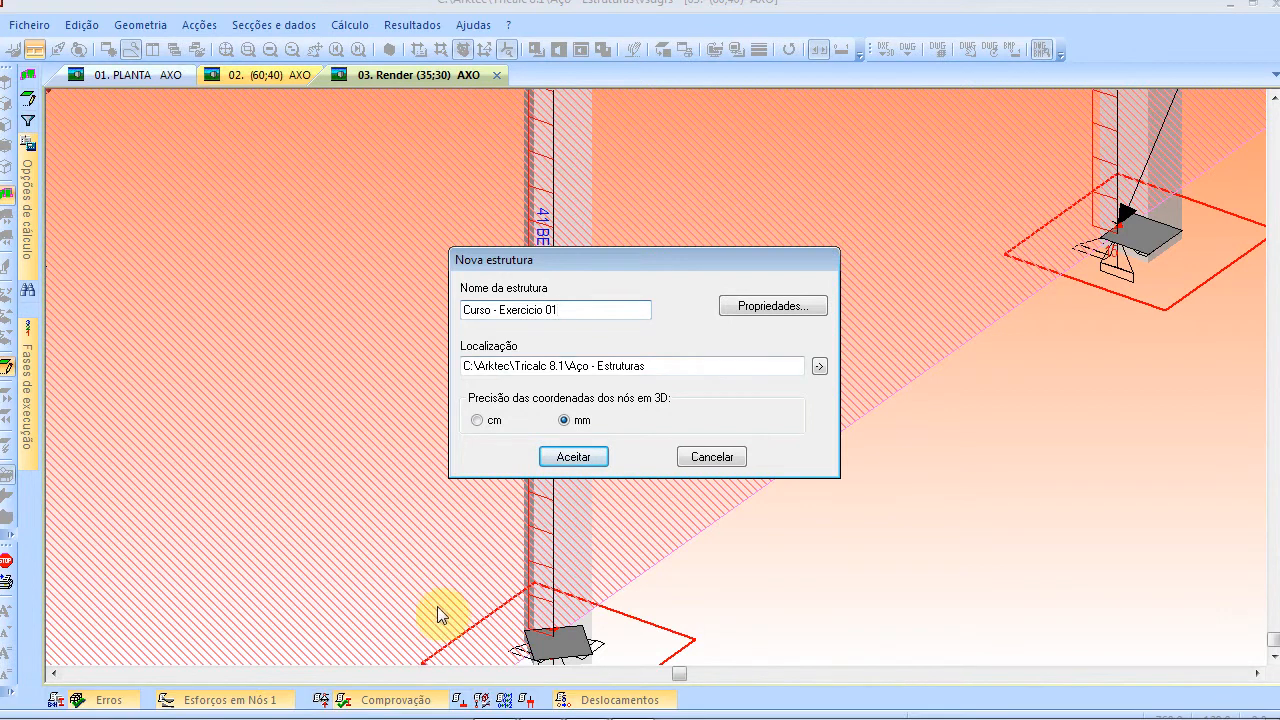
# Step: Create the structure "Curso - Exercicio 01" with mm precision and a geometric grid containing only a 300 cm Y spacing, with fixed base nodes
pyautogui.click(565, 457)
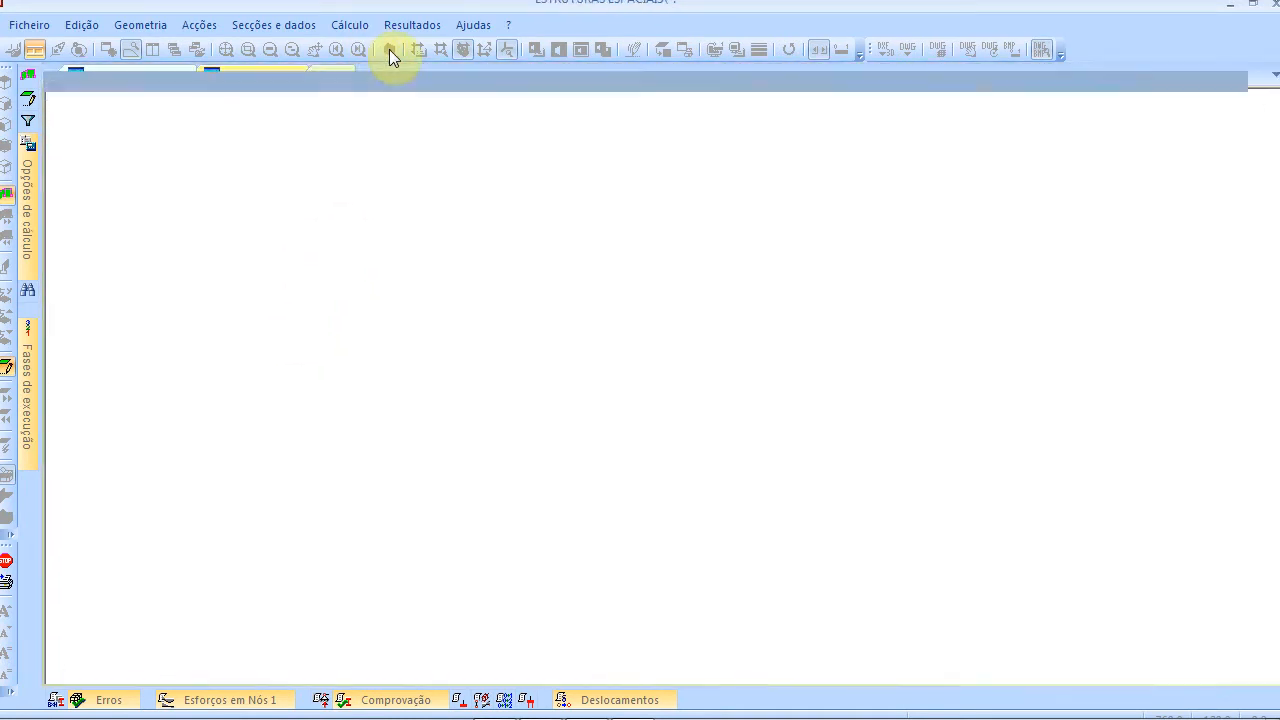
pyautogui.click(140, 25)
pyautogui.click(150, 46)
pyautogui.moveTo(623, 320); pyautogui.dragTo(94, 240)
pyautogui.press('Delete')
pyautogui.moveTo(593, 392); pyautogui.dragTo(221, 314)
pyautogui.press('Delete')
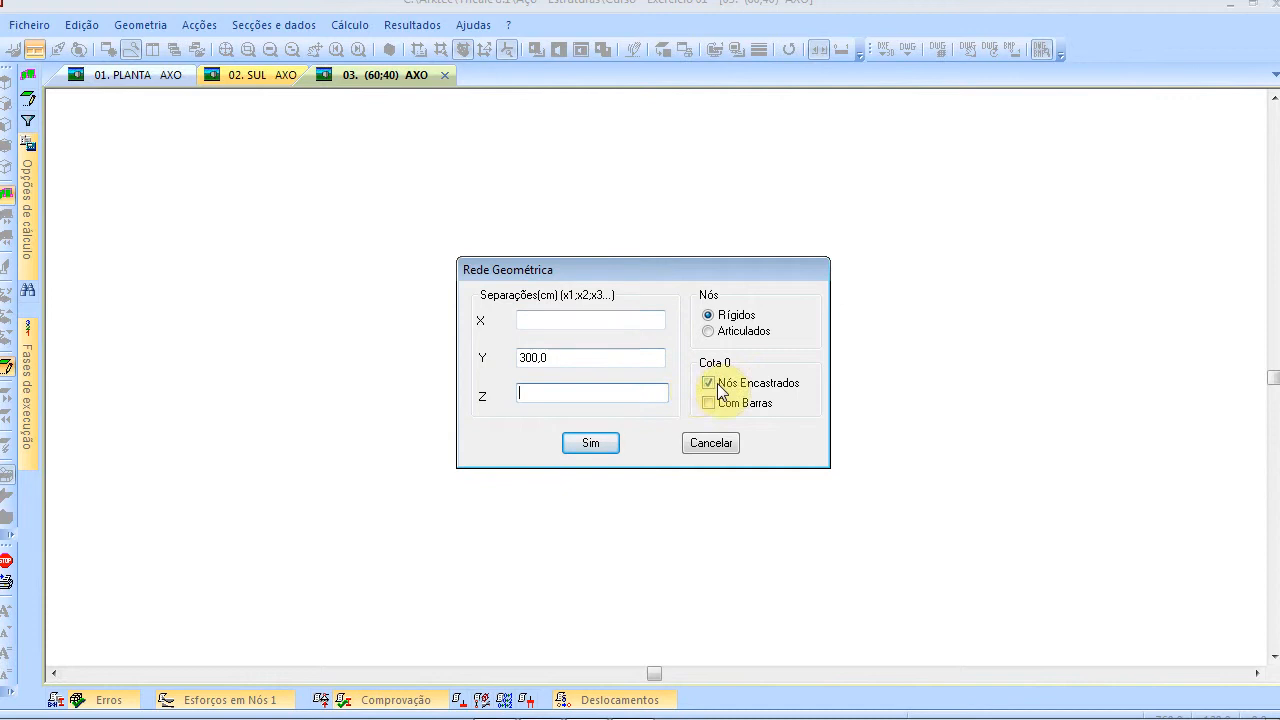
pyautogui.click(590, 444)
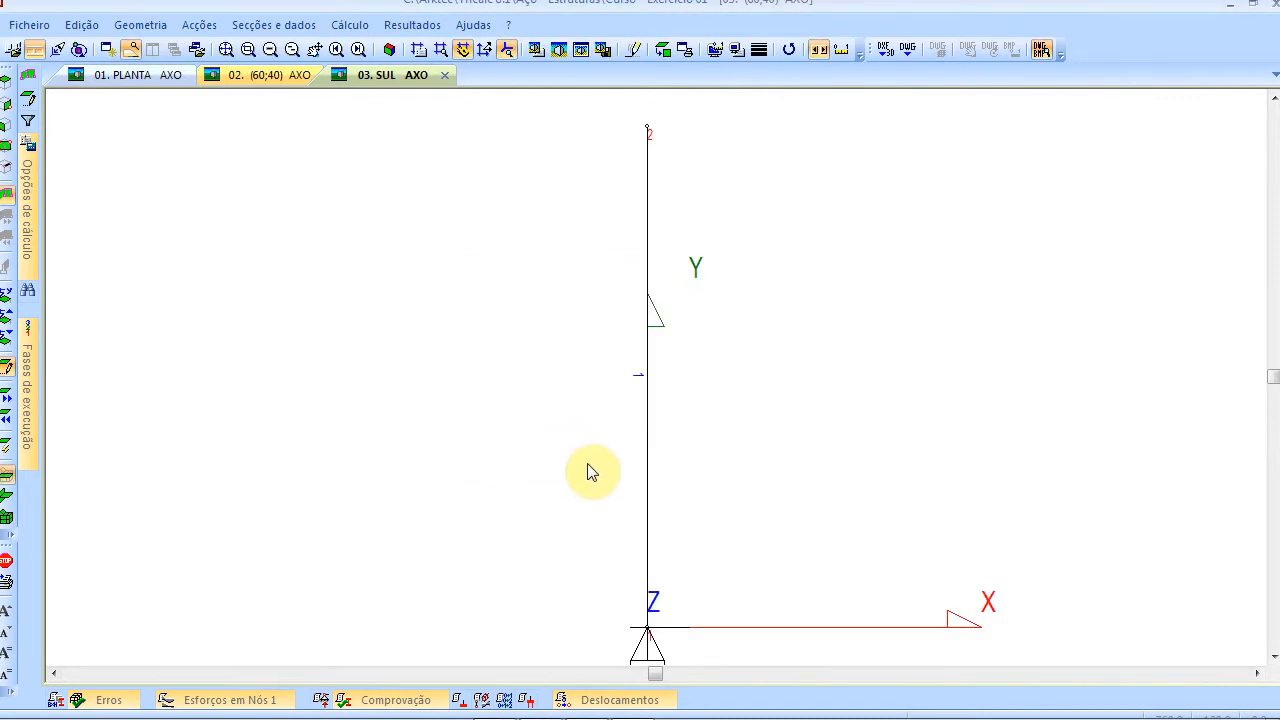
# Step: Examine the column in the (60;40) axonometric view and check the load values on the exercise slide
pyautogui.click(389, 49)
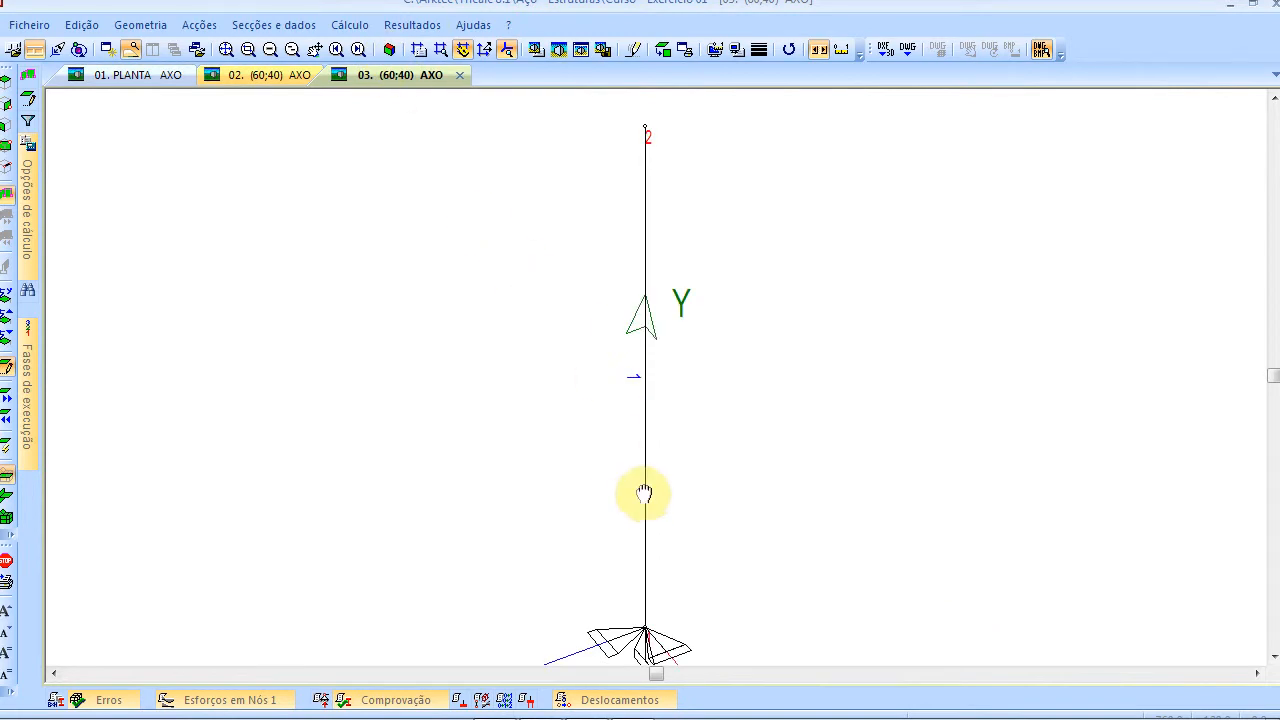
pyautogui.scroll(-1, 645, 494)
pyautogui.scroll(4, 645, 582)
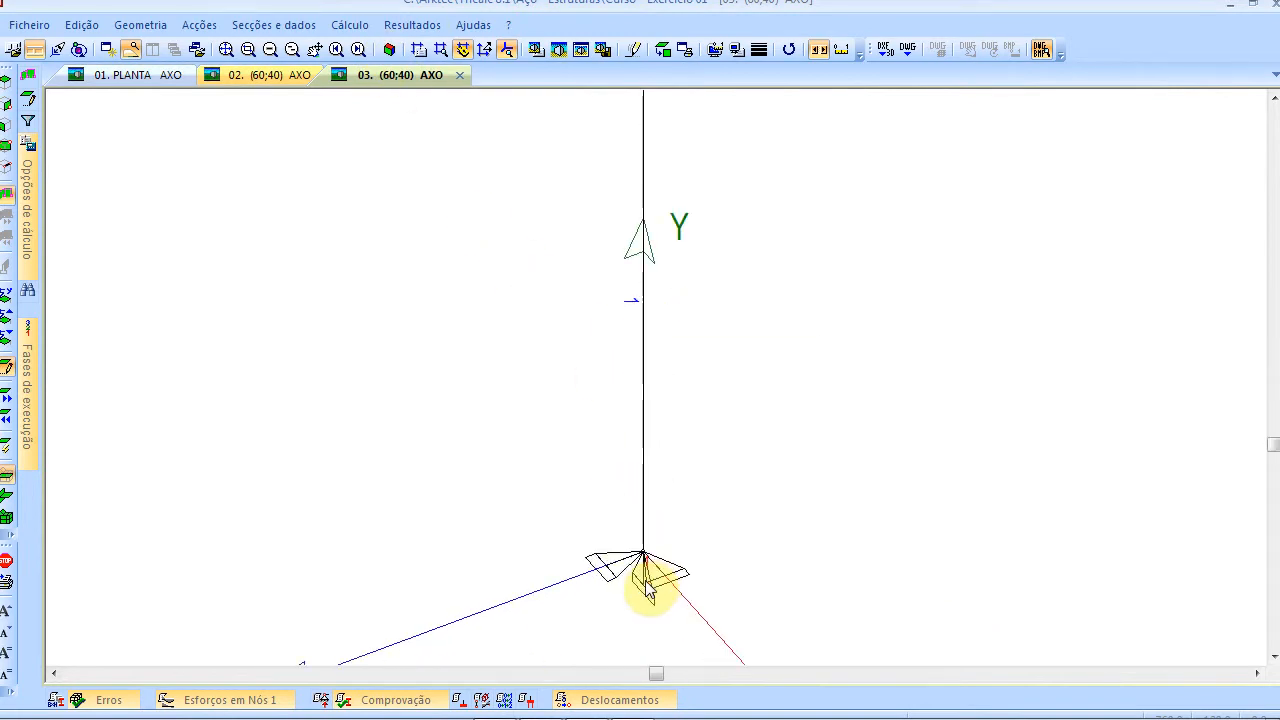
pyautogui.scroll(-3, 645, 582)
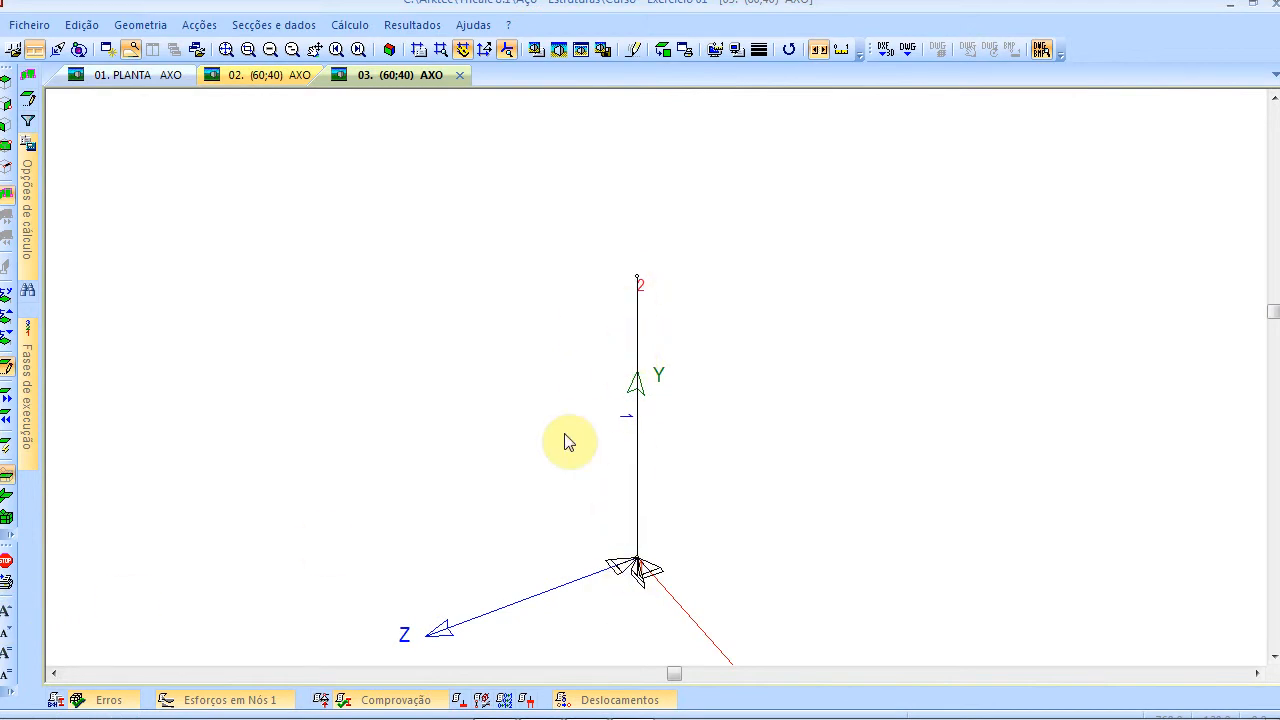
pyautogui.hotkey('alt', 'Tab')
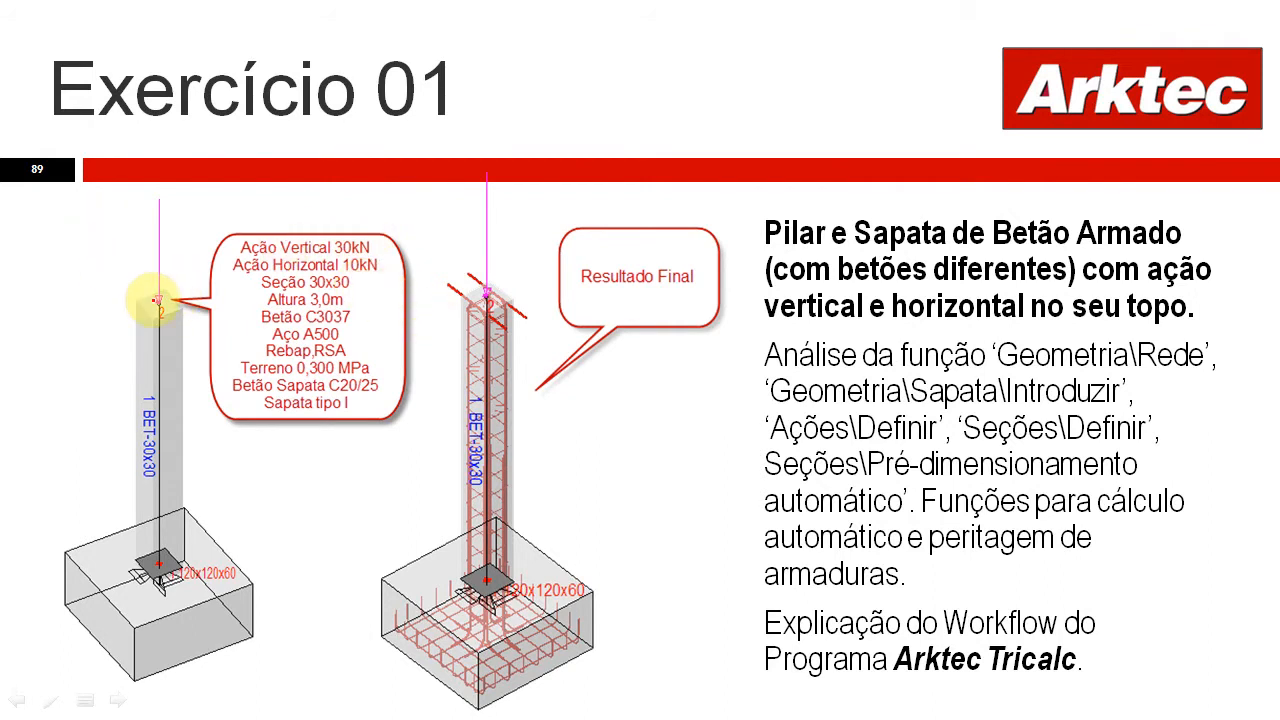
pyautogui.hotkey('alt', 'Tab')
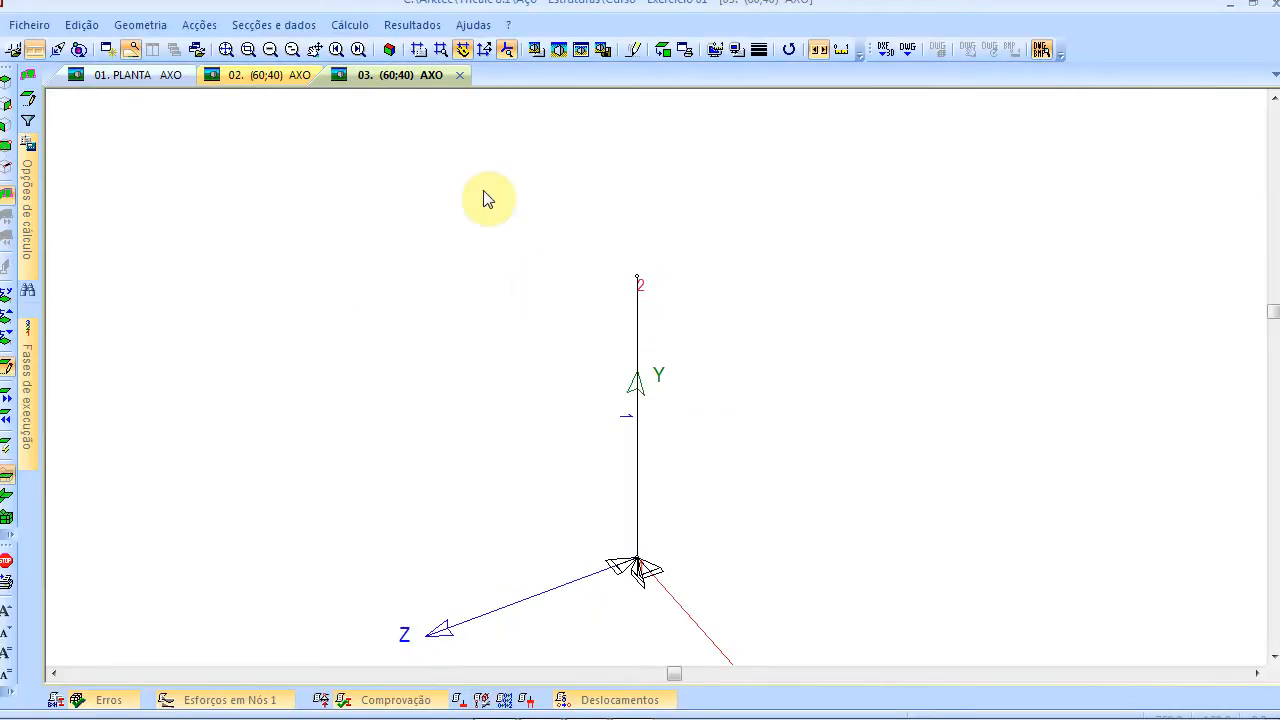
# Step: Apply a 30 kN nodal point load in the Yg- direction to the column's top node, under the Permanentes load case
pyautogui.click(199, 25)
pyautogui.click(230, 202)
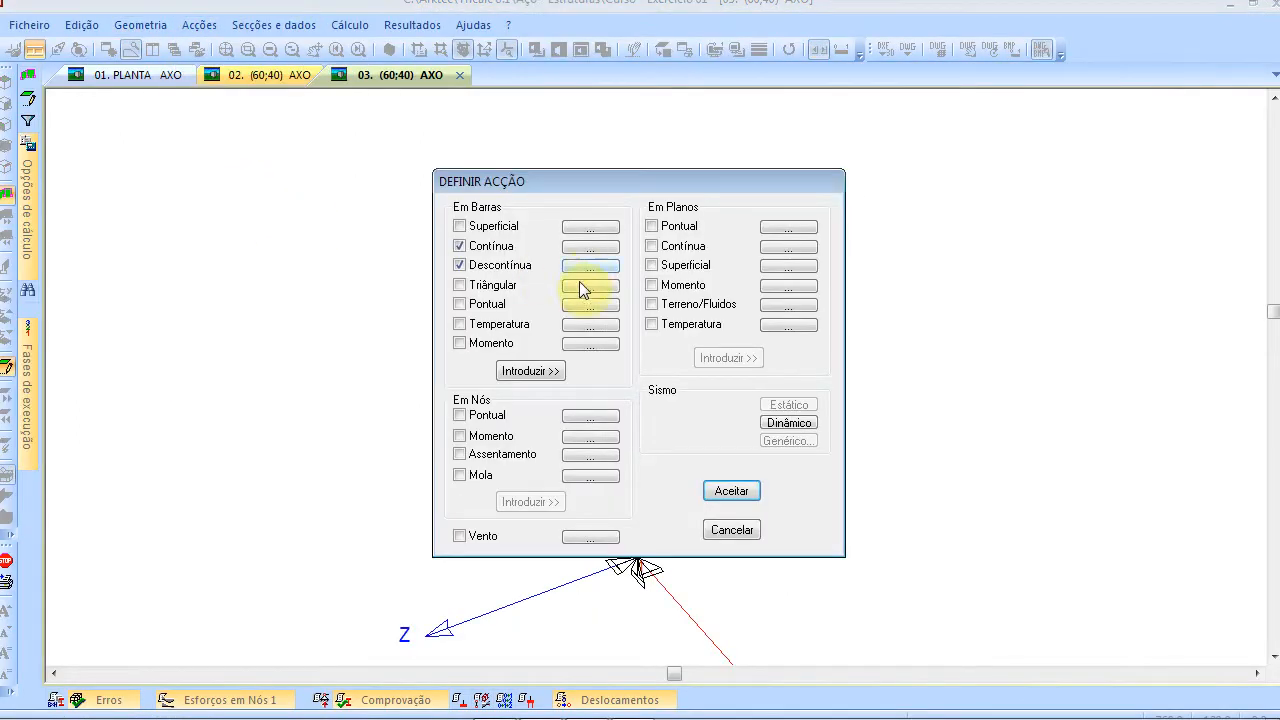
pyautogui.click(486, 265)
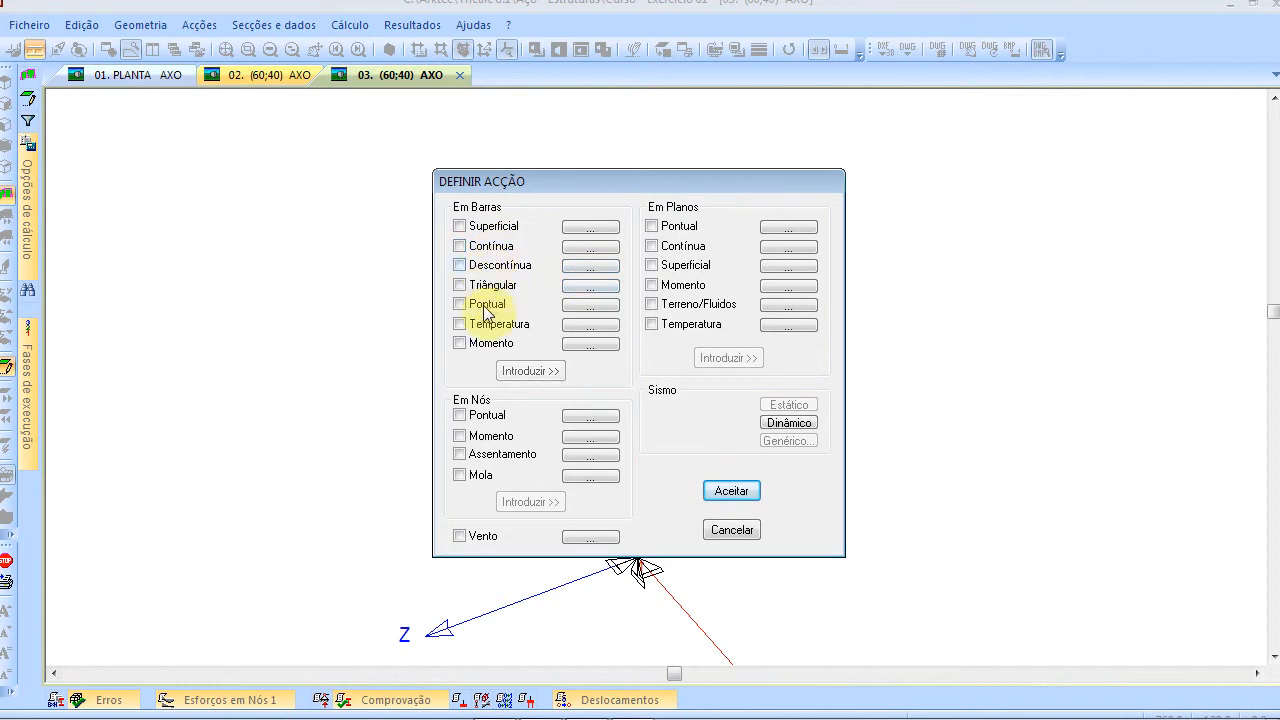
pyautogui.click(478, 416)
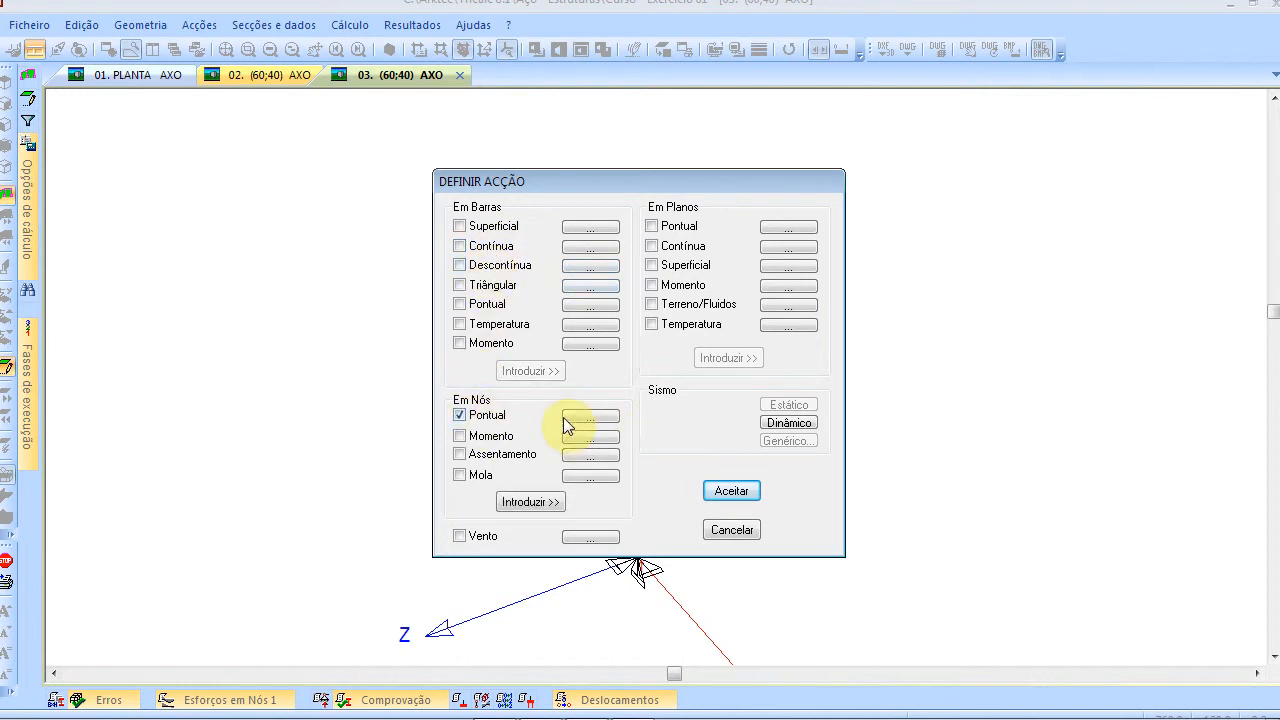
pyautogui.click(590, 416)
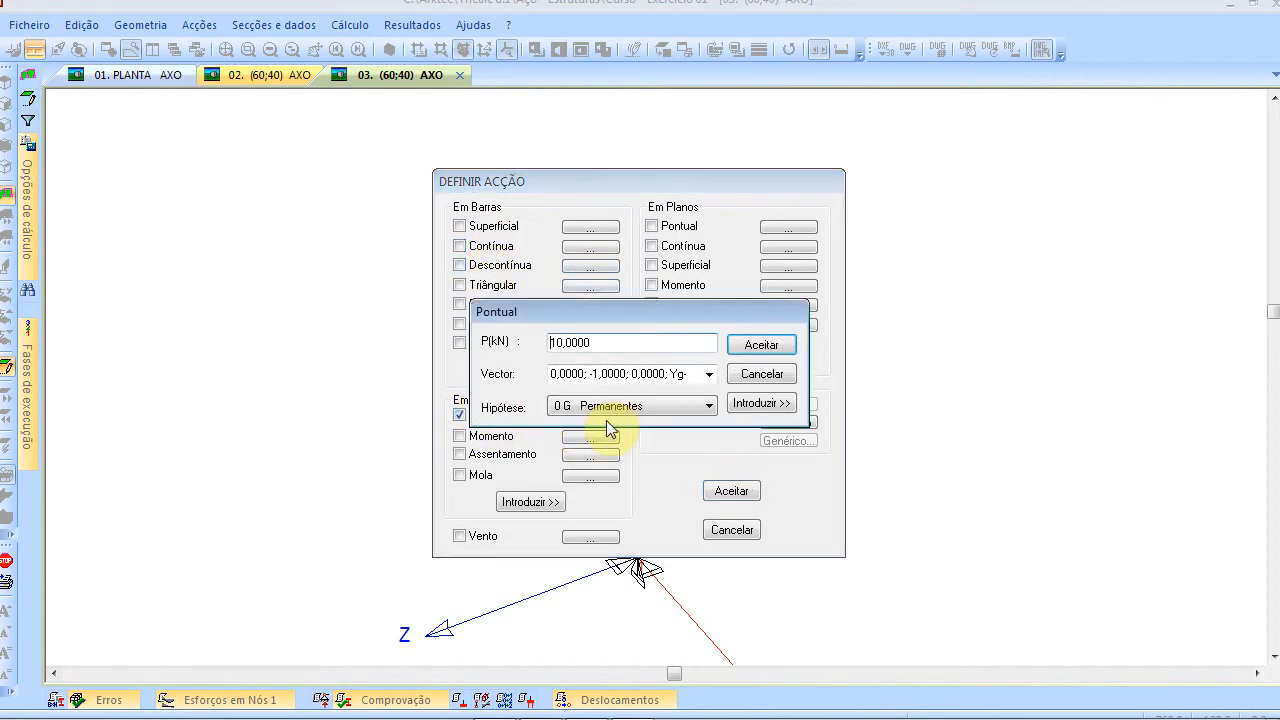
pyautogui.moveTo(609, 343); pyautogui.dragTo(486, 323)
pyautogui.write('30')
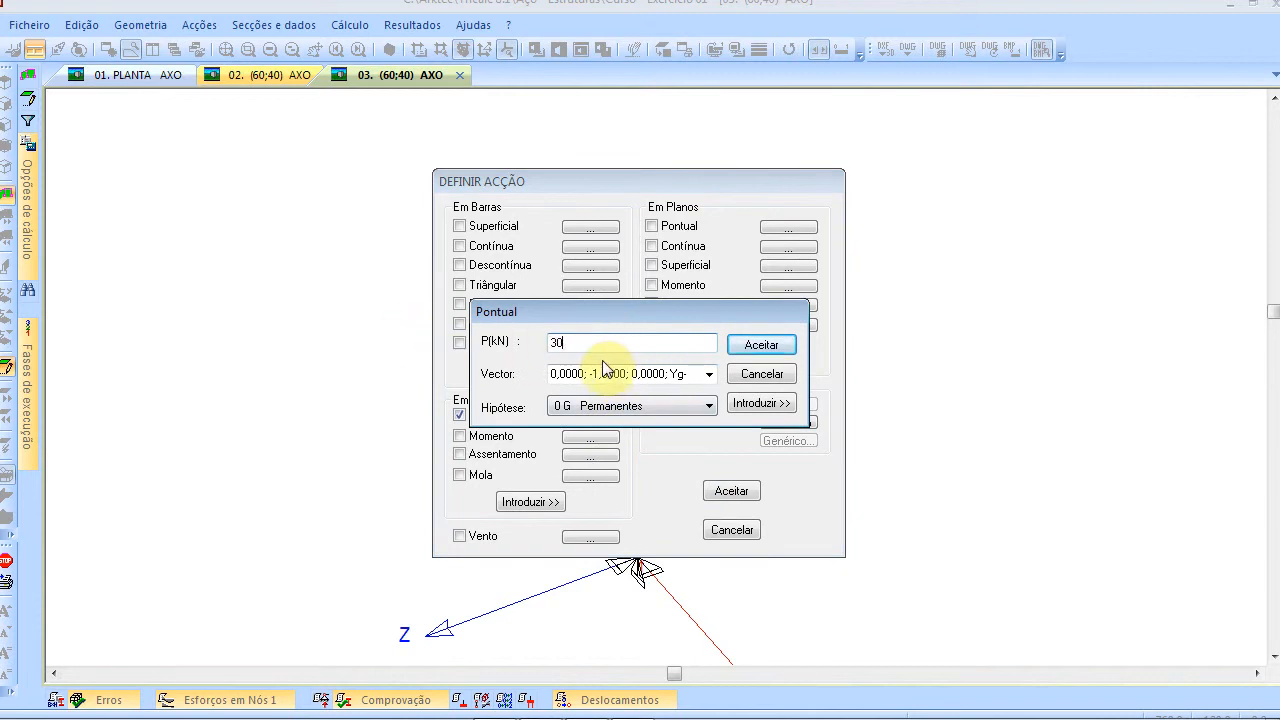
pyautogui.click(711, 375)
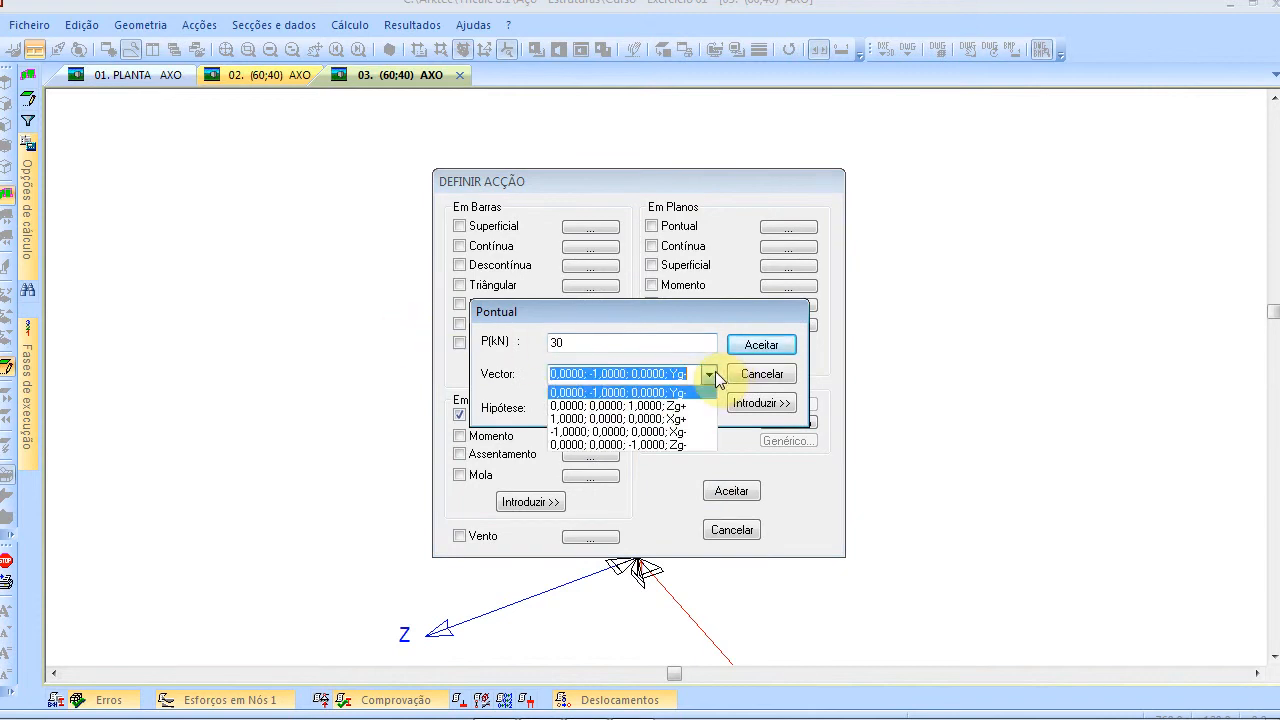
pyautogui.click(693, 393)
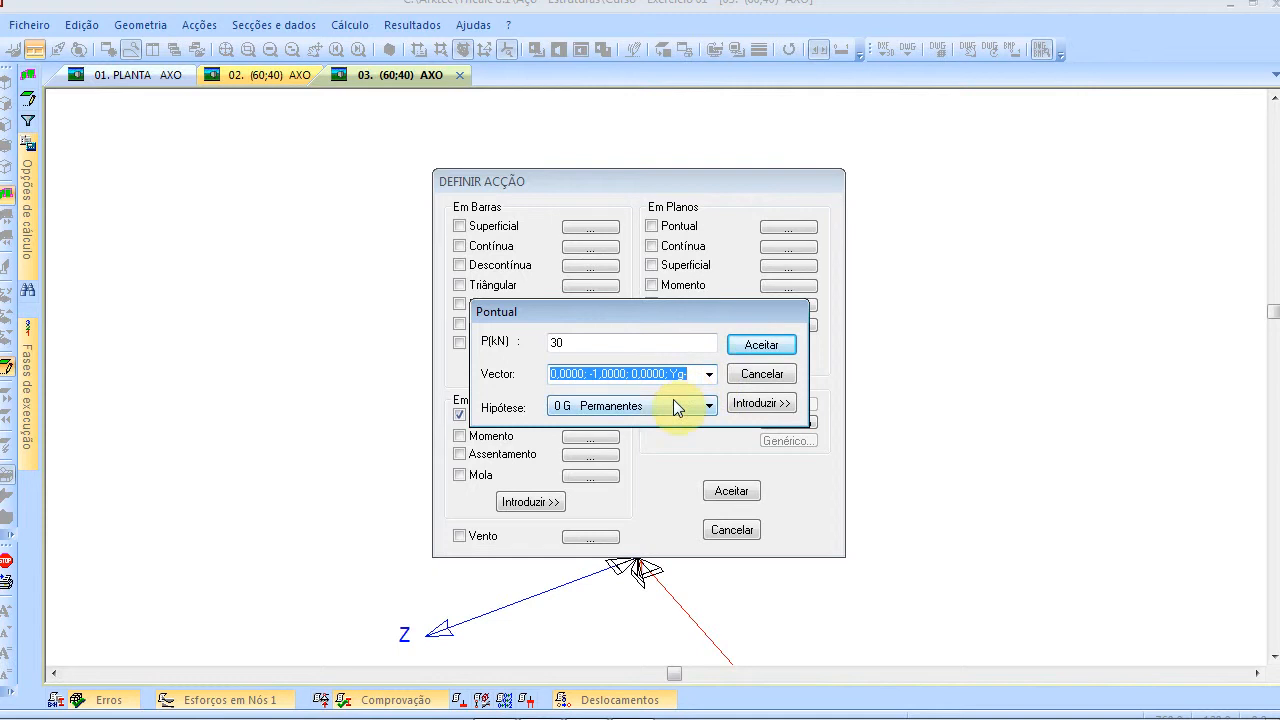
pyautogui.click(770, 405)
pyautogui.moveTo(591, 243); pyautogui.dragTo(680, 325)
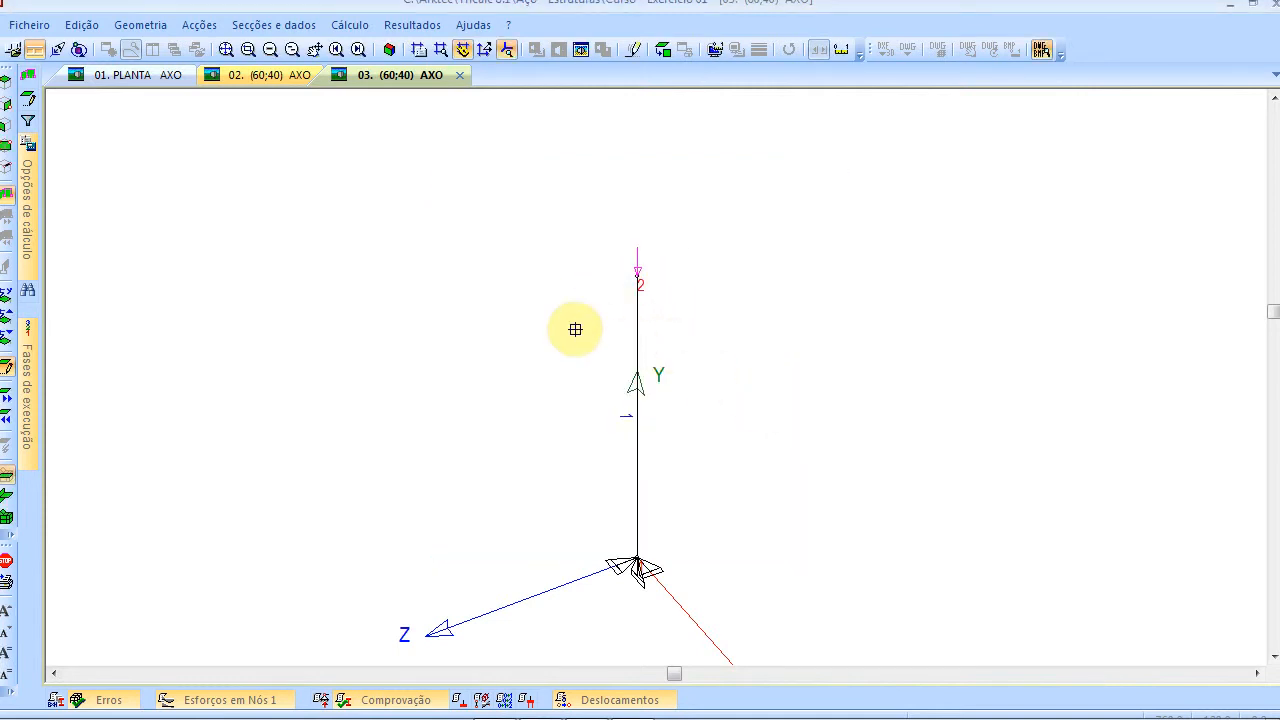
# Step: Add a 10 kN horizontal point load in the Xg+ direction to the column's top node and finish defining loads
pyautogui.rightClick(393, 227)
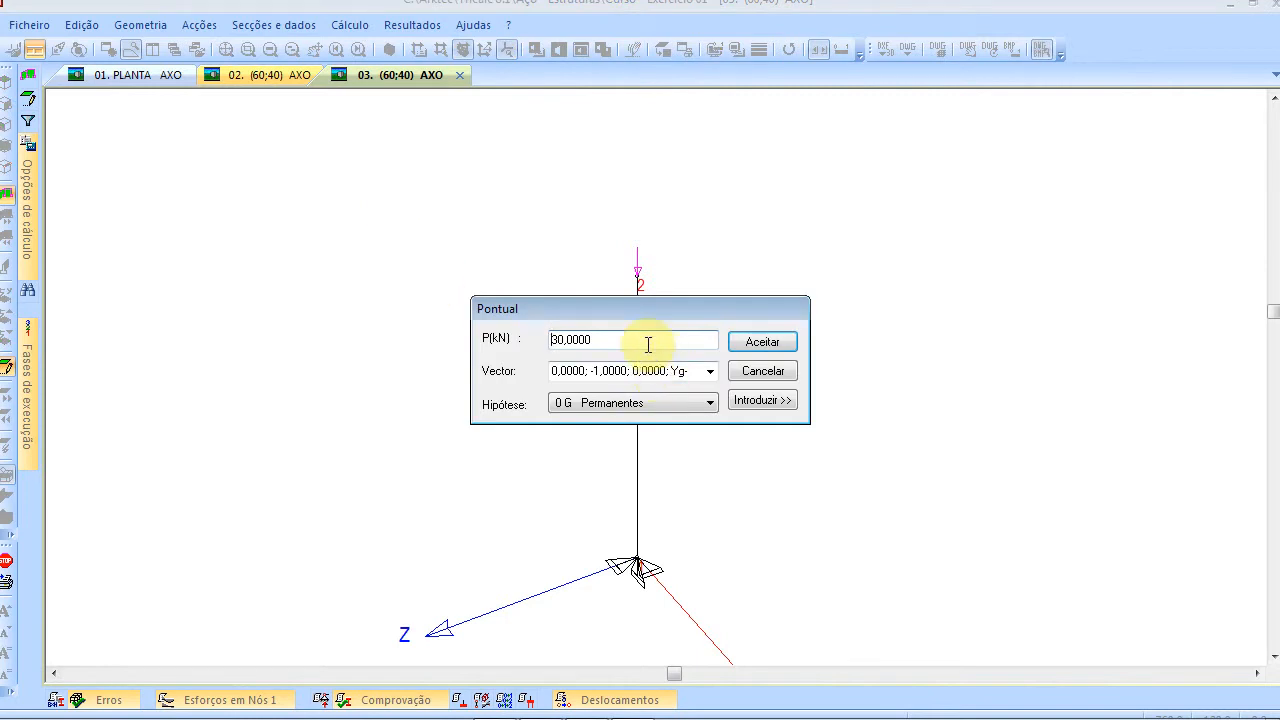
pyautogui.moveTo(648, 344); pyautogui.dragTo(457, 333)
pyautogui.write('10')
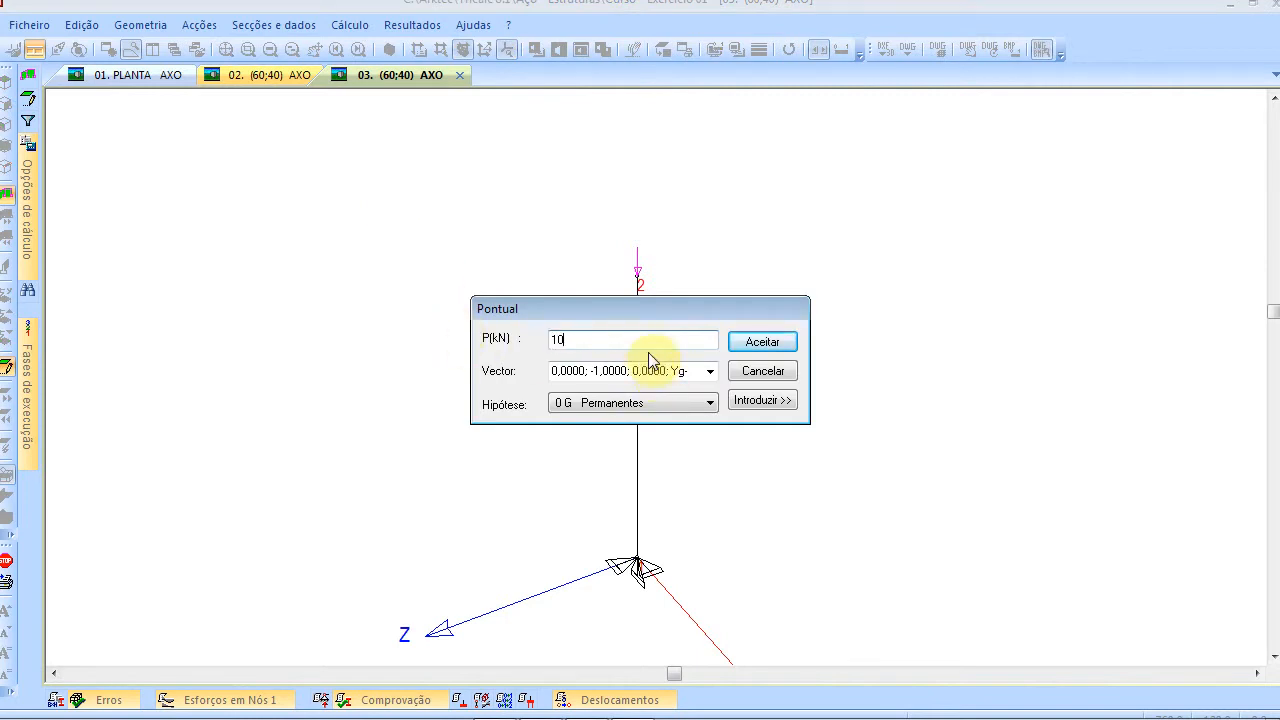
pyautogui.click(708, 374)
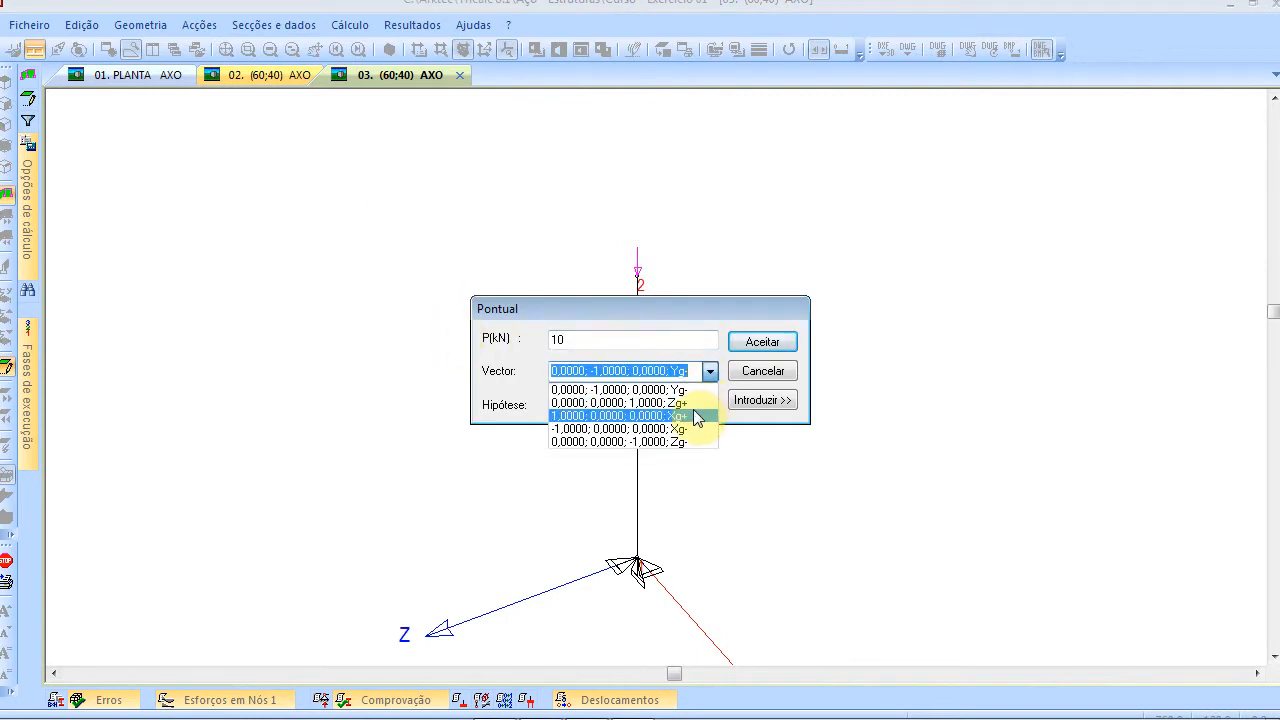
pyautogui.click(652, 395)
pyautogui.click(762, 401)
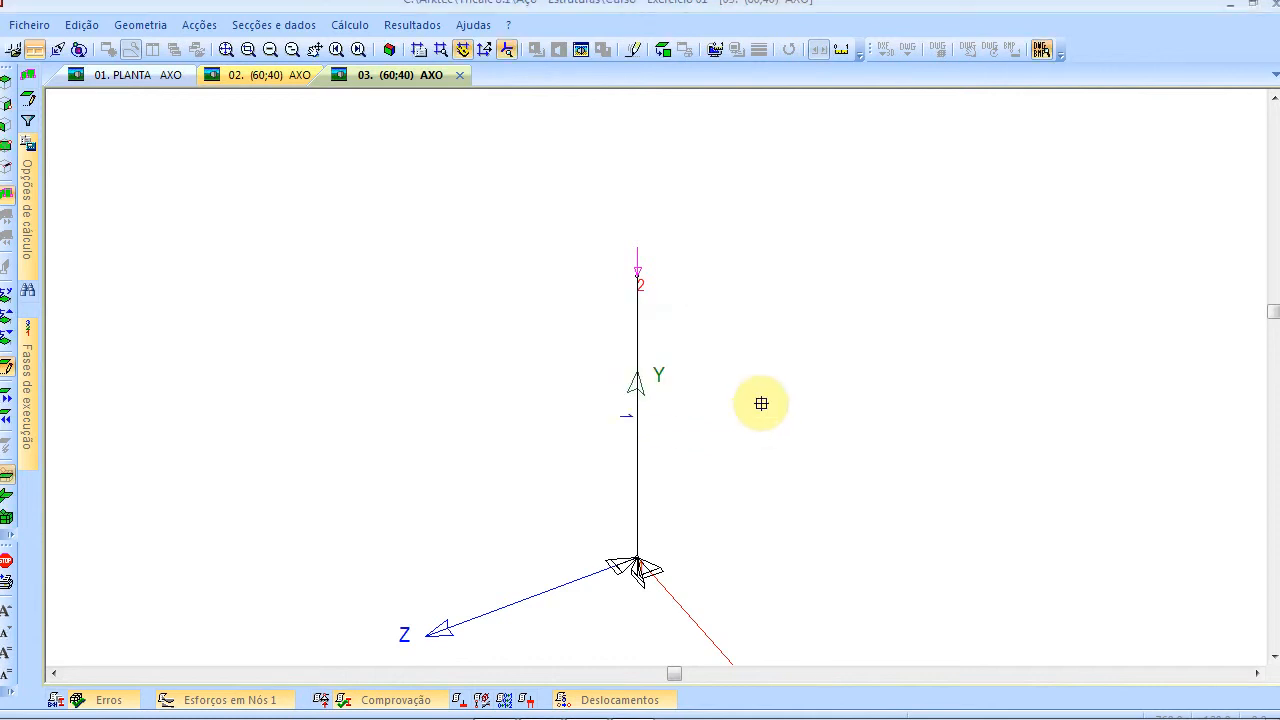
pyautogui.moveTo(621, 251); pyautogui.dragTo(666, 300)
pyautogui.scroll(3, 643, 262)
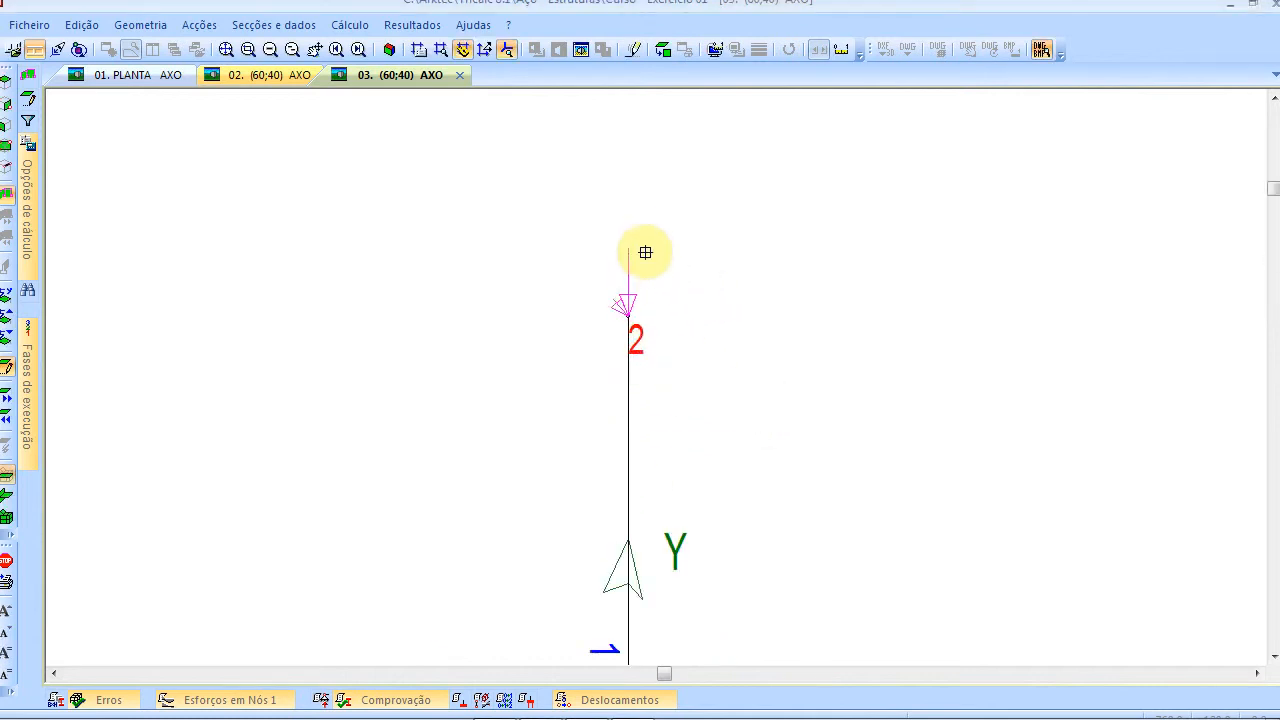
pyautogui.scroll(-4, 634, 277)
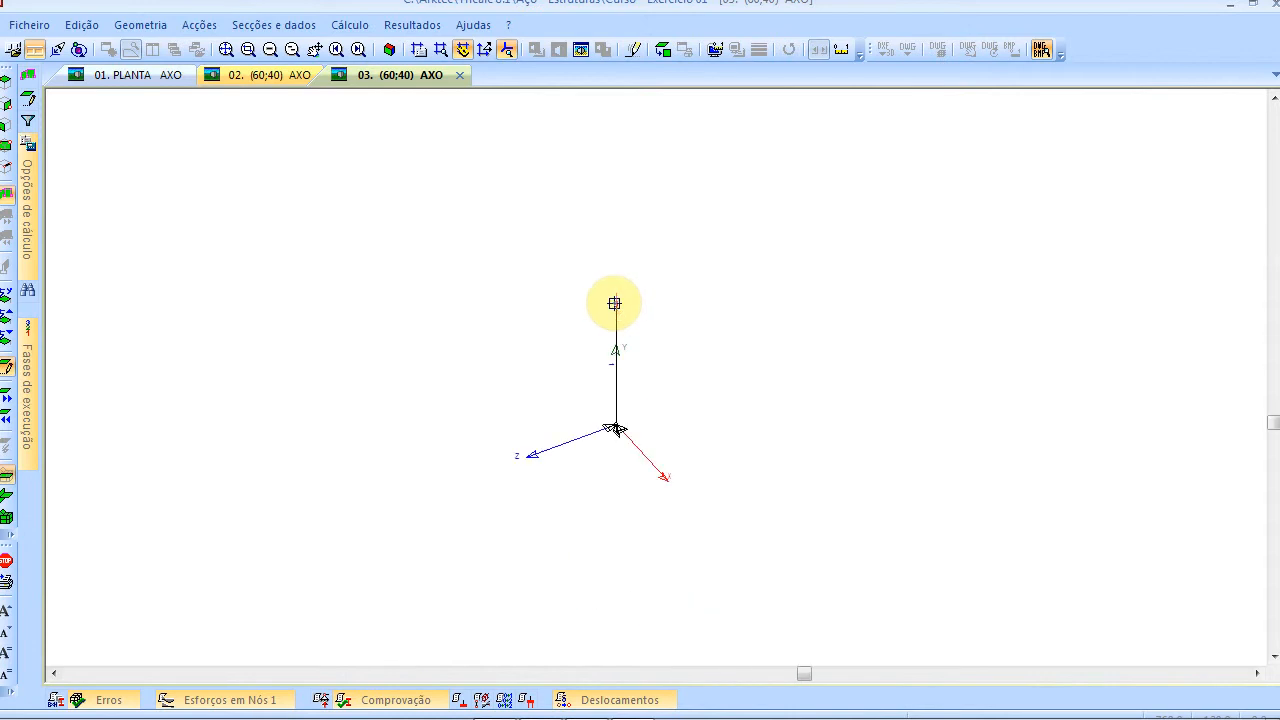
pyautogui.rightClick(408, 235)
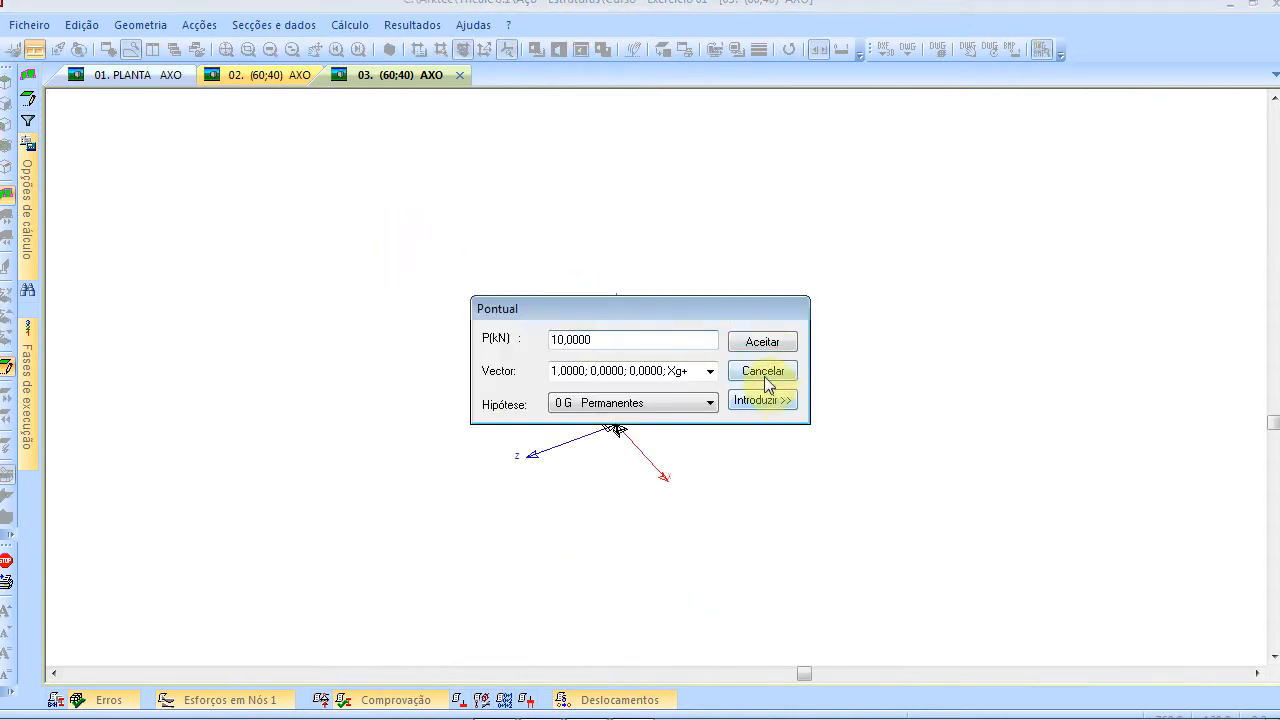
pyautogui.click(764, 374)
pyautogui.press('Return')
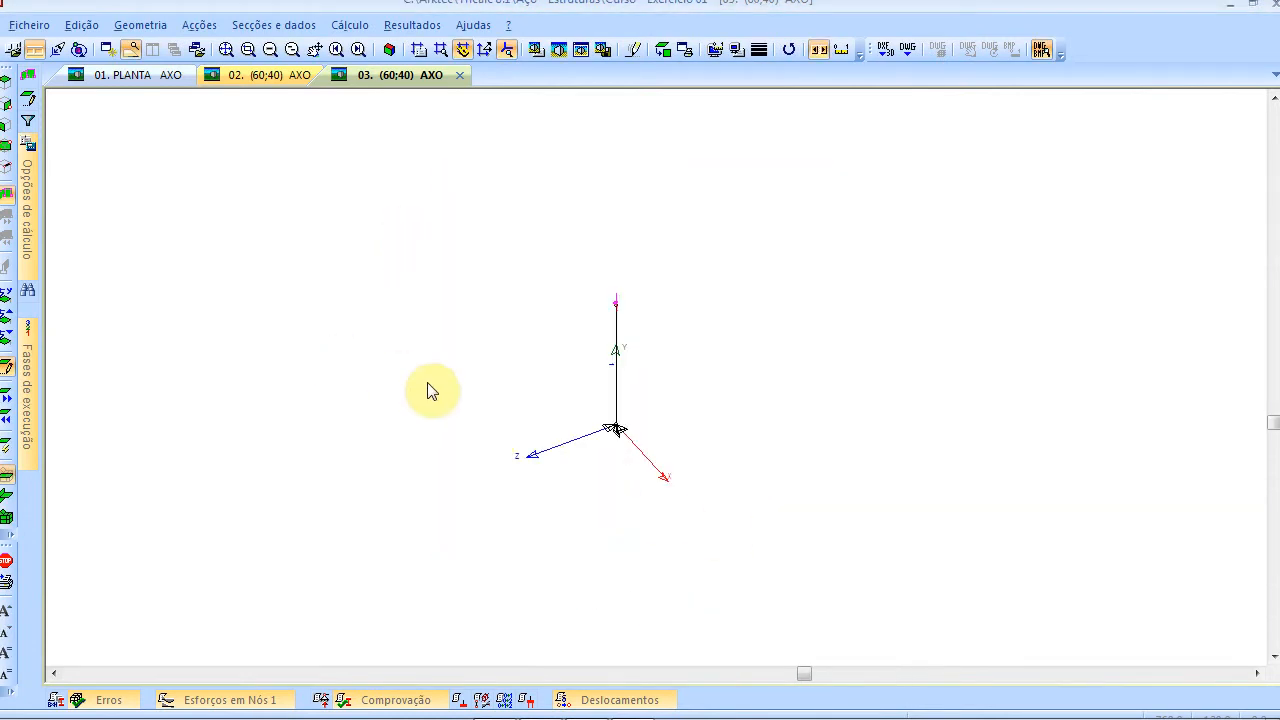
# Step: Check the exercise slide's material data and set the concrete for Pilares e Consolas Curtas to C30/37
pyautogui.hotkey('alt', 'Tab')
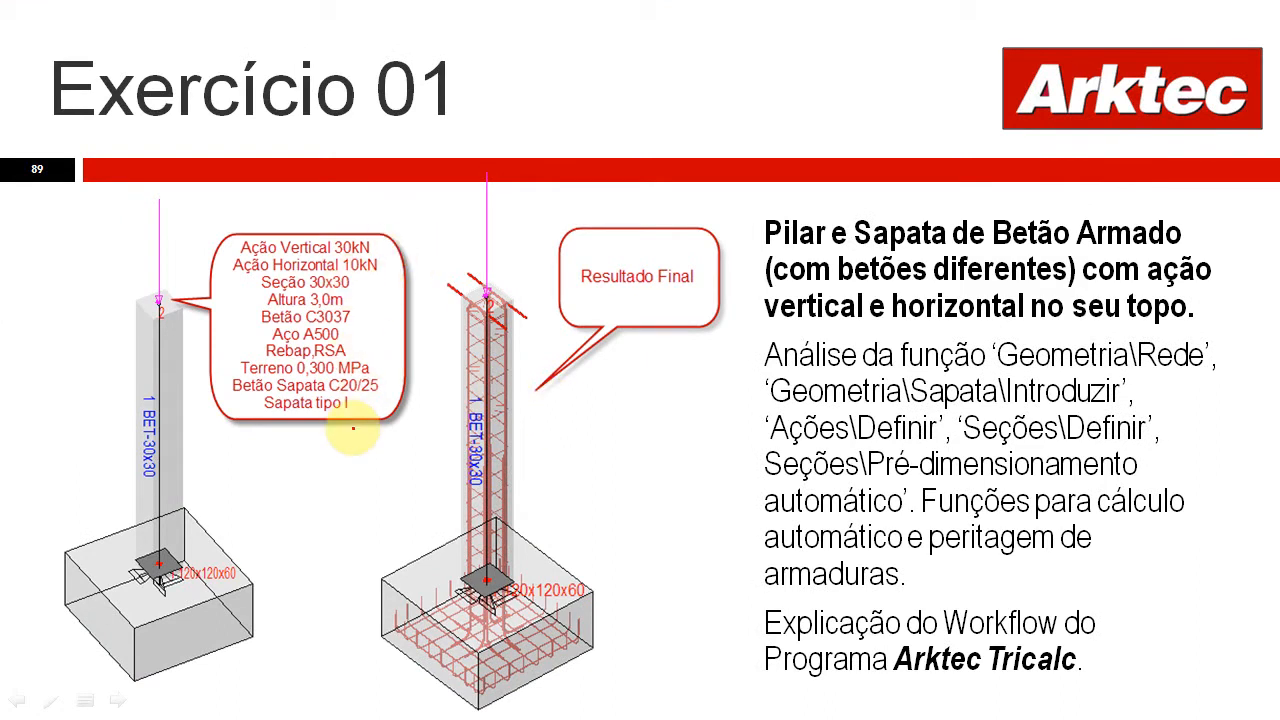
pyautogui.hotkey('alt', 'Tab')
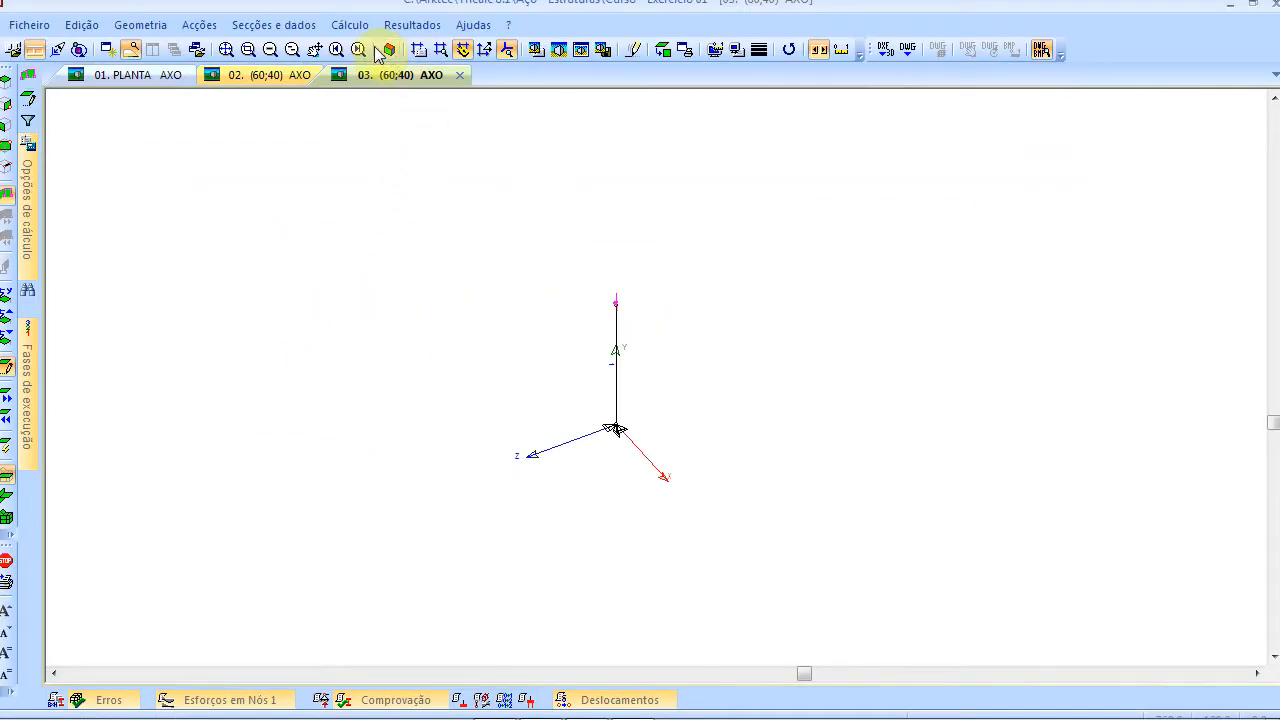
pyautogui.click(228, 50)
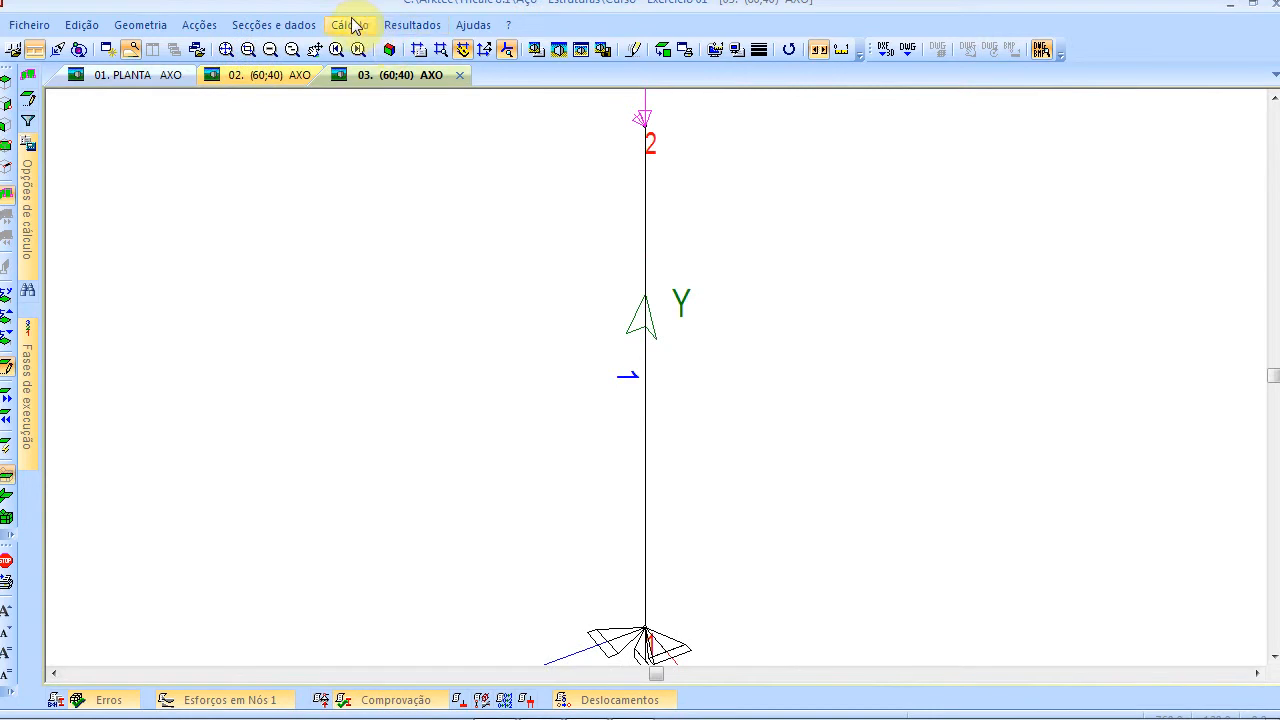
pyautogui.click(352, 25)
pyautogui.click(385, 89)
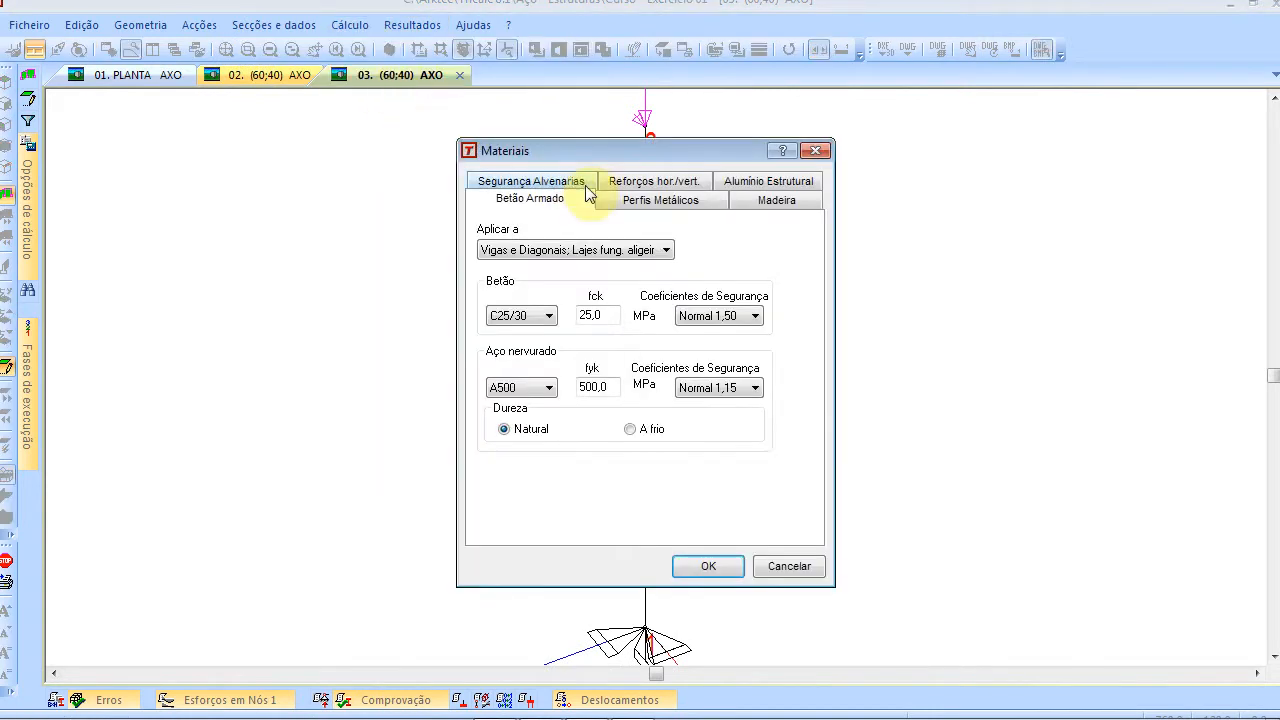
pyautogui.click(543, 258)
pyautogui.click(563, 277)
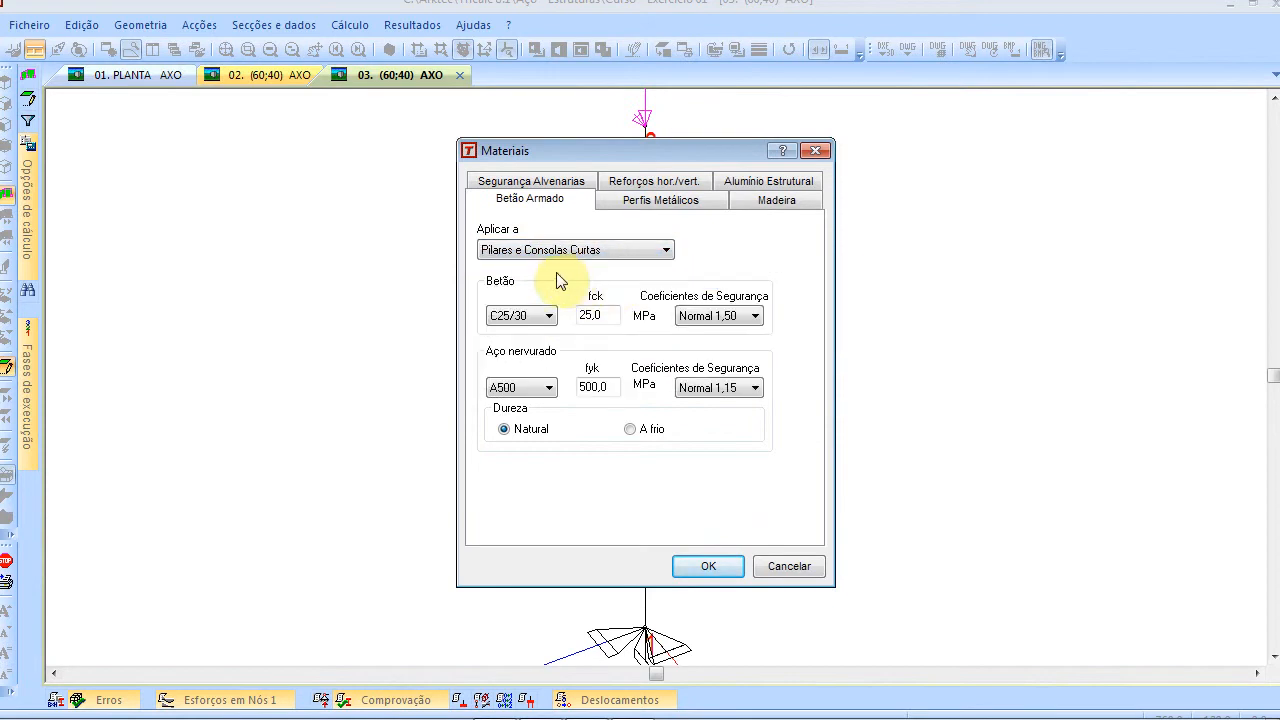
pyautogui.click(549, 316)
pyautogui.click(545, 386)
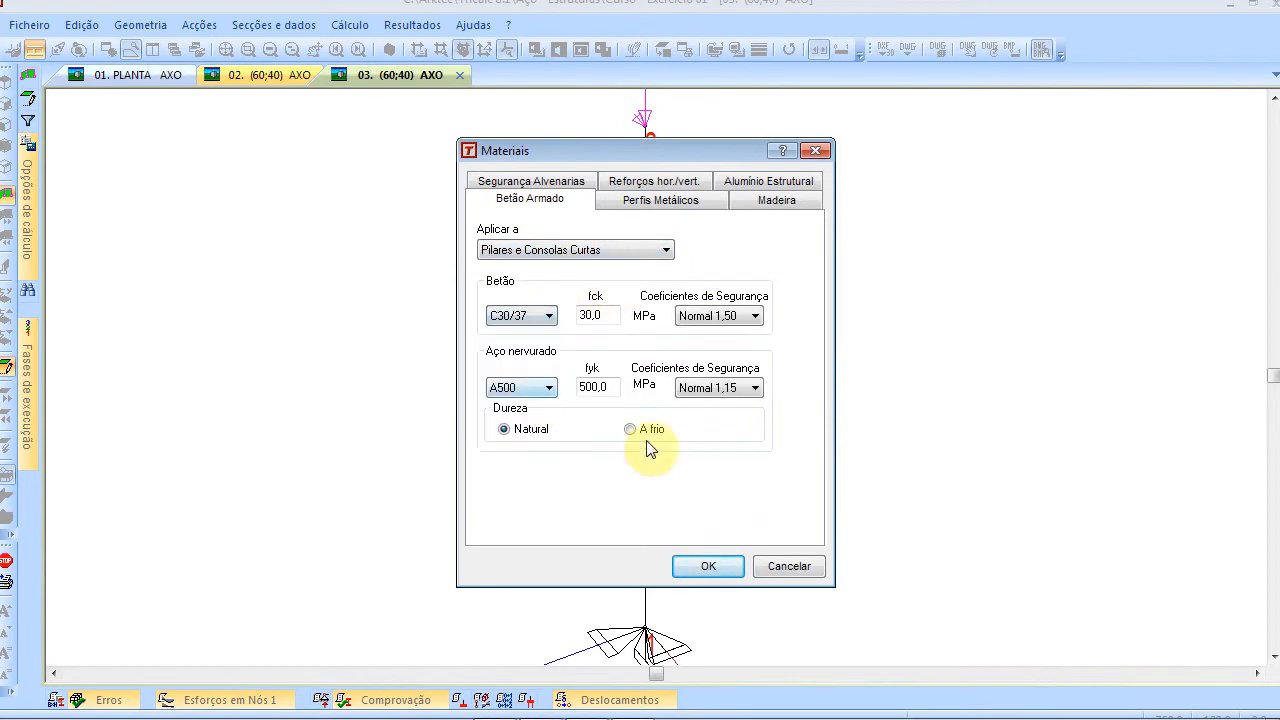
pyautogui.click(678, 562)
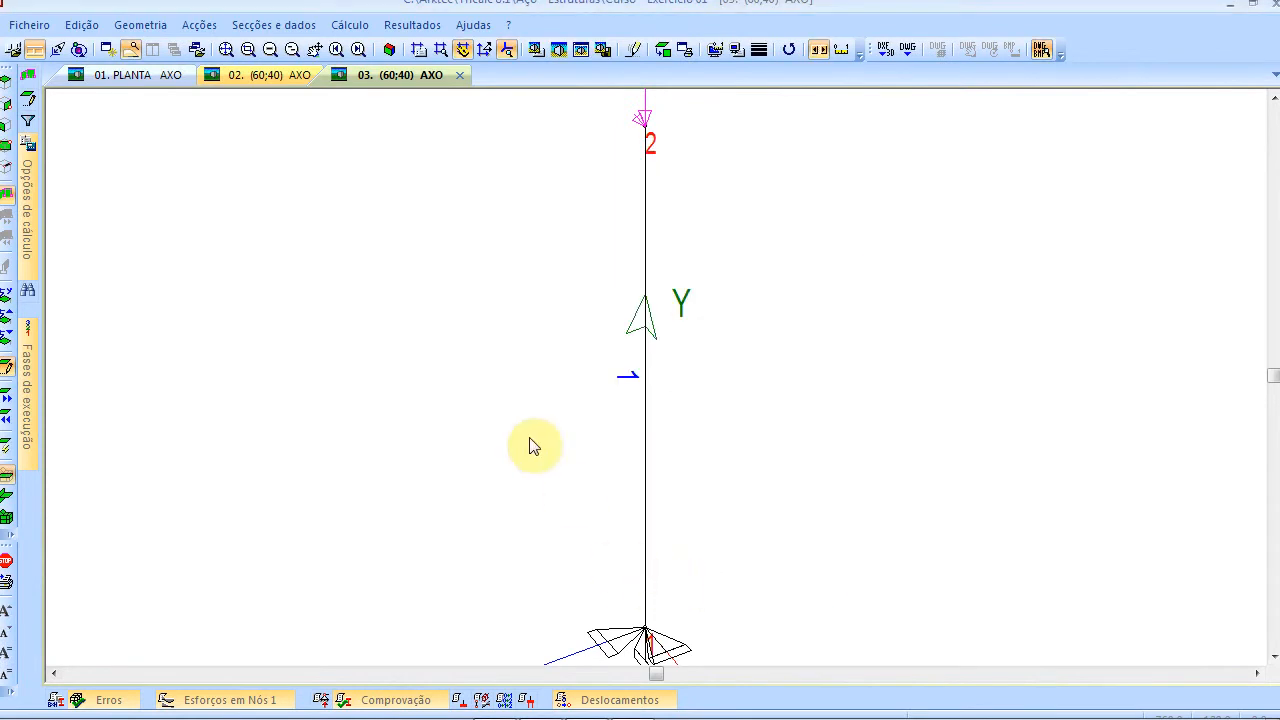
# Step: Check the exercise slide and review the reinforced concrete materials for Pilares e Consolas Curtas and for Sapatas e lintéis fundação; Maciços
pyautogui.hotkey('alt', 'Tab')
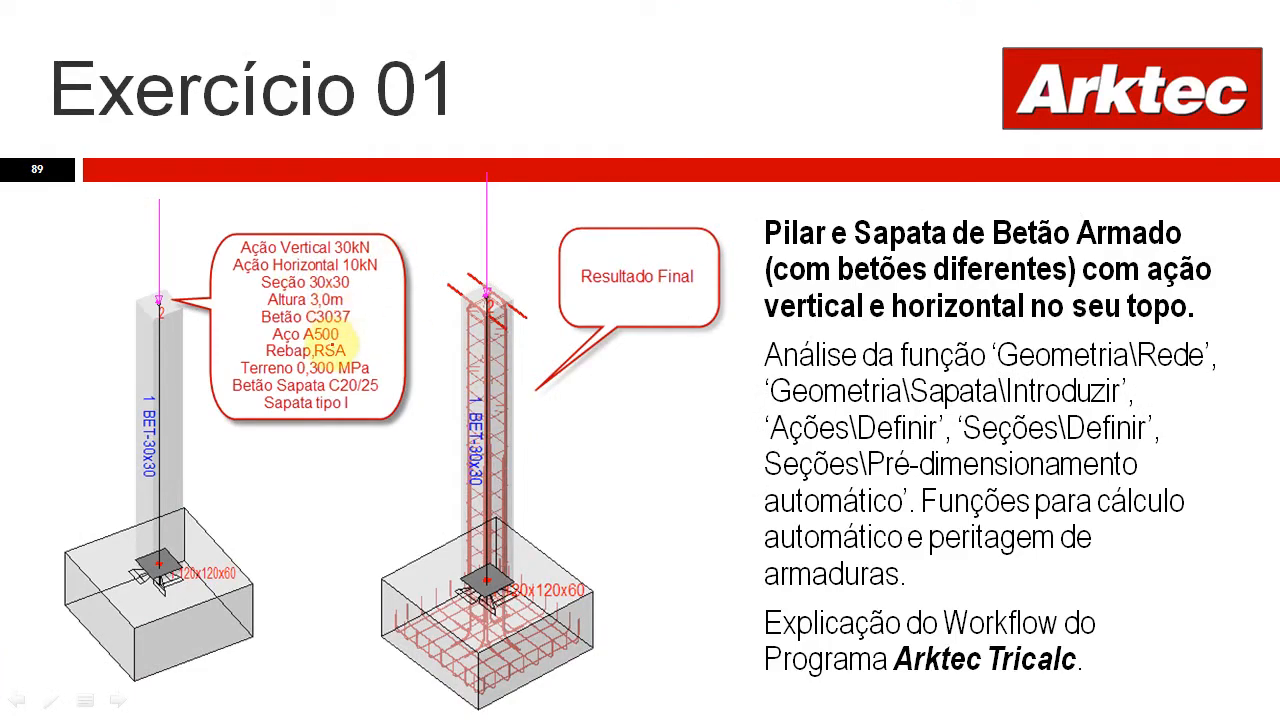
pyautogui.hotkey('alt', 'Tab')
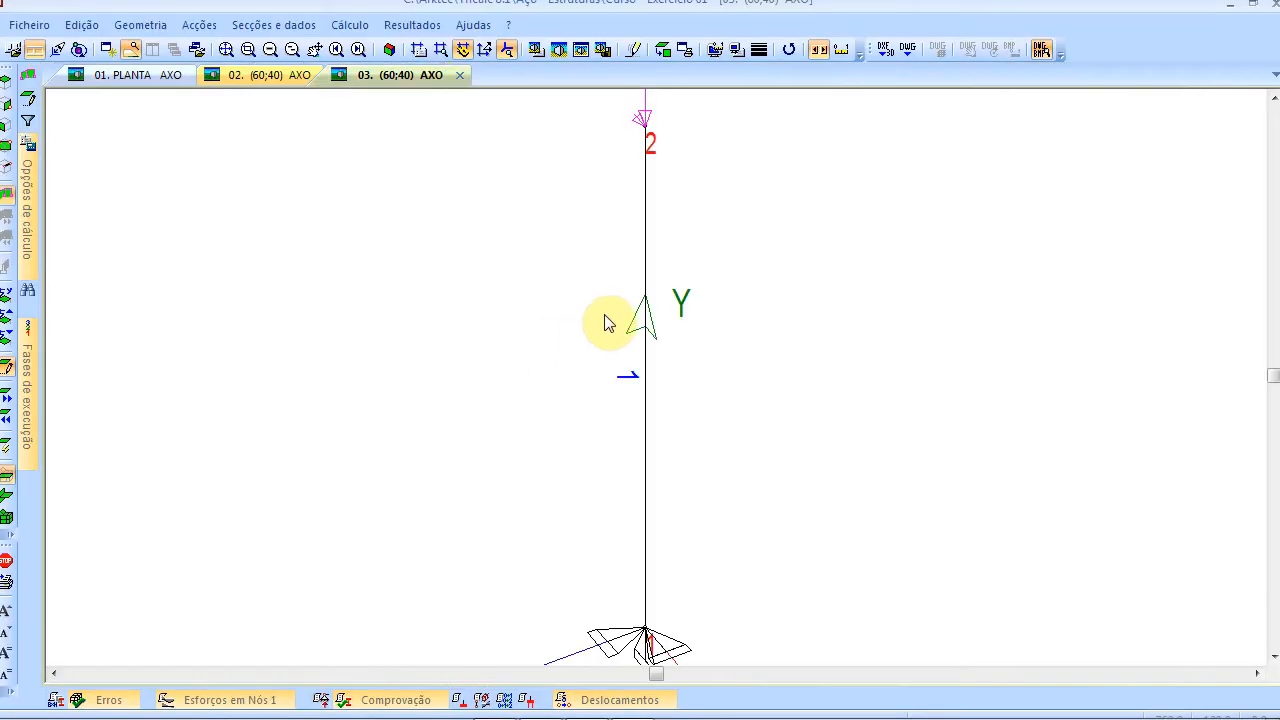
pyautogui.click(398, 25)
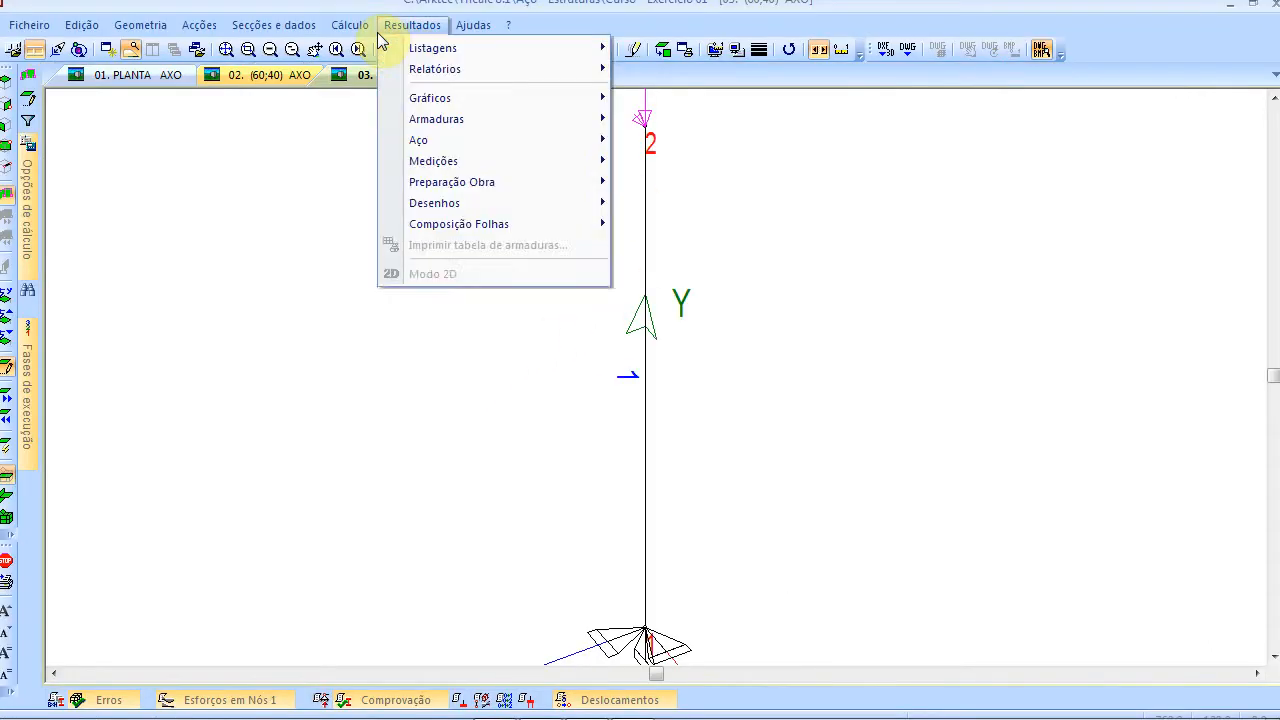
pyautogui.click(391, 90)
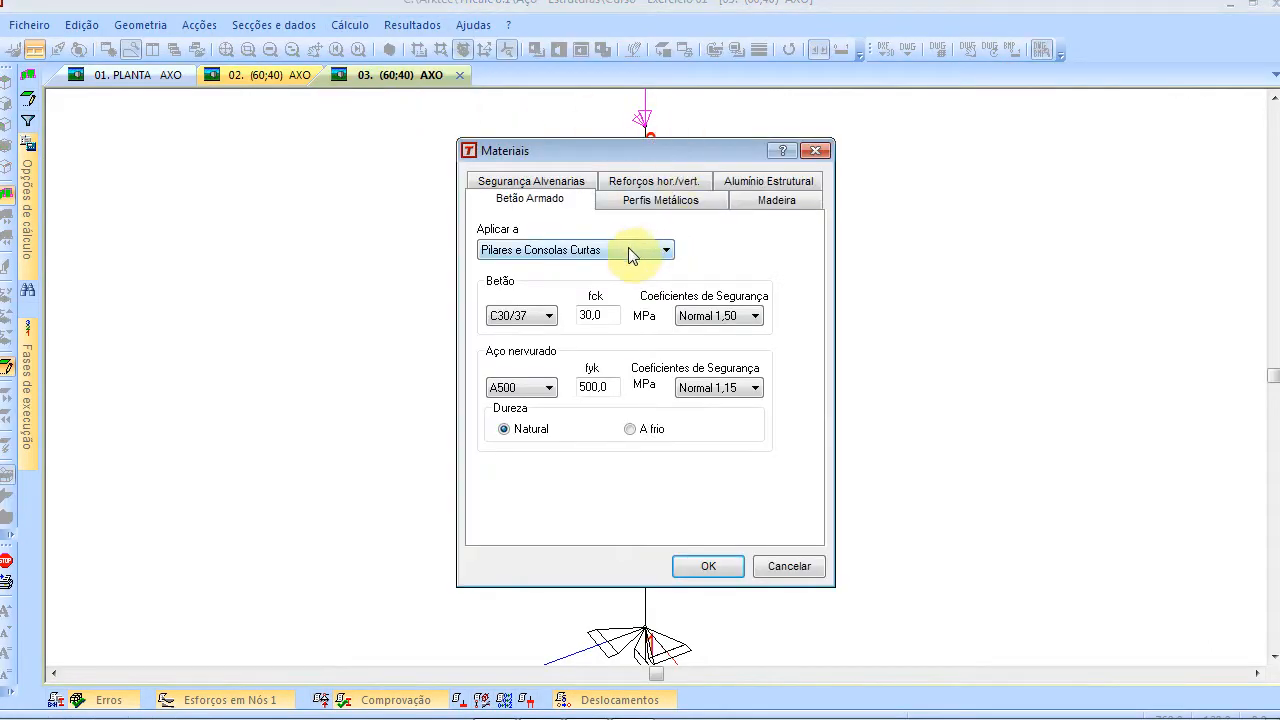
pyautogui.click(628, 251)
pyautogui.click(598, 294)
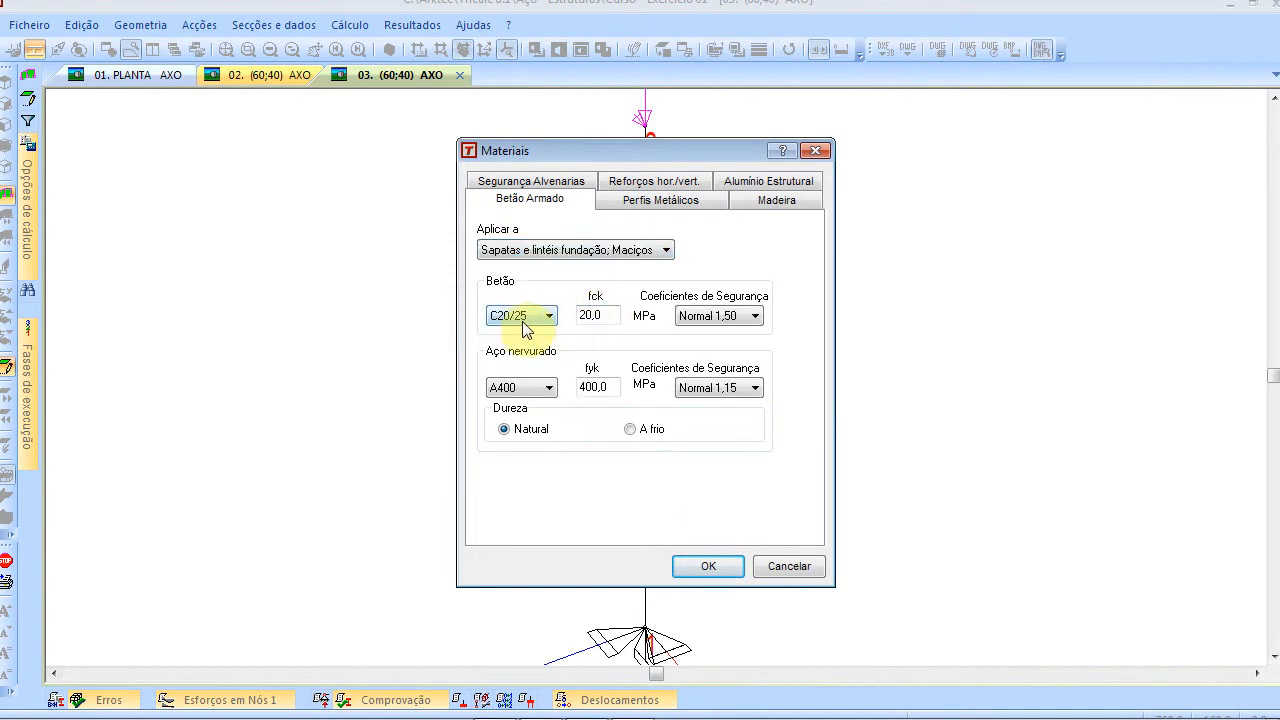
pyautogui.click(700, 566)
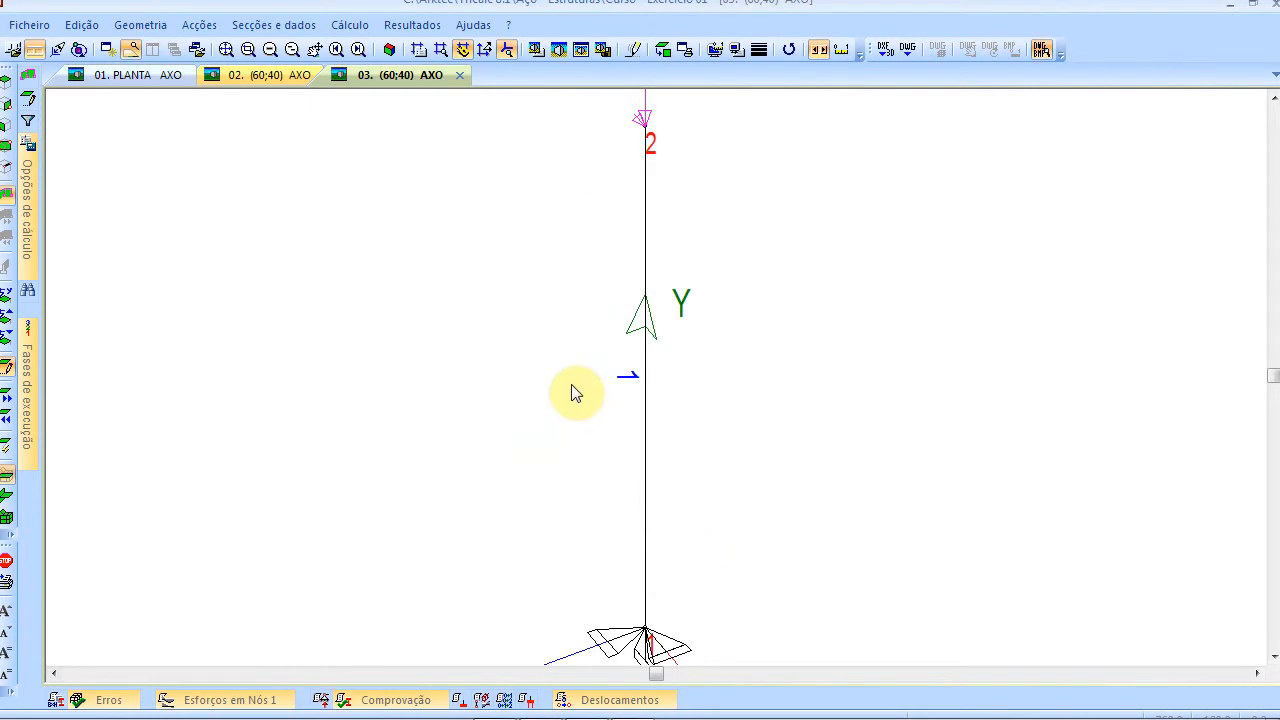
# Step: Circle the soil value on the exercise slide and check it against the admissible stress in the general foundation options
pyautogui.hotkey('alt', 'Tab')
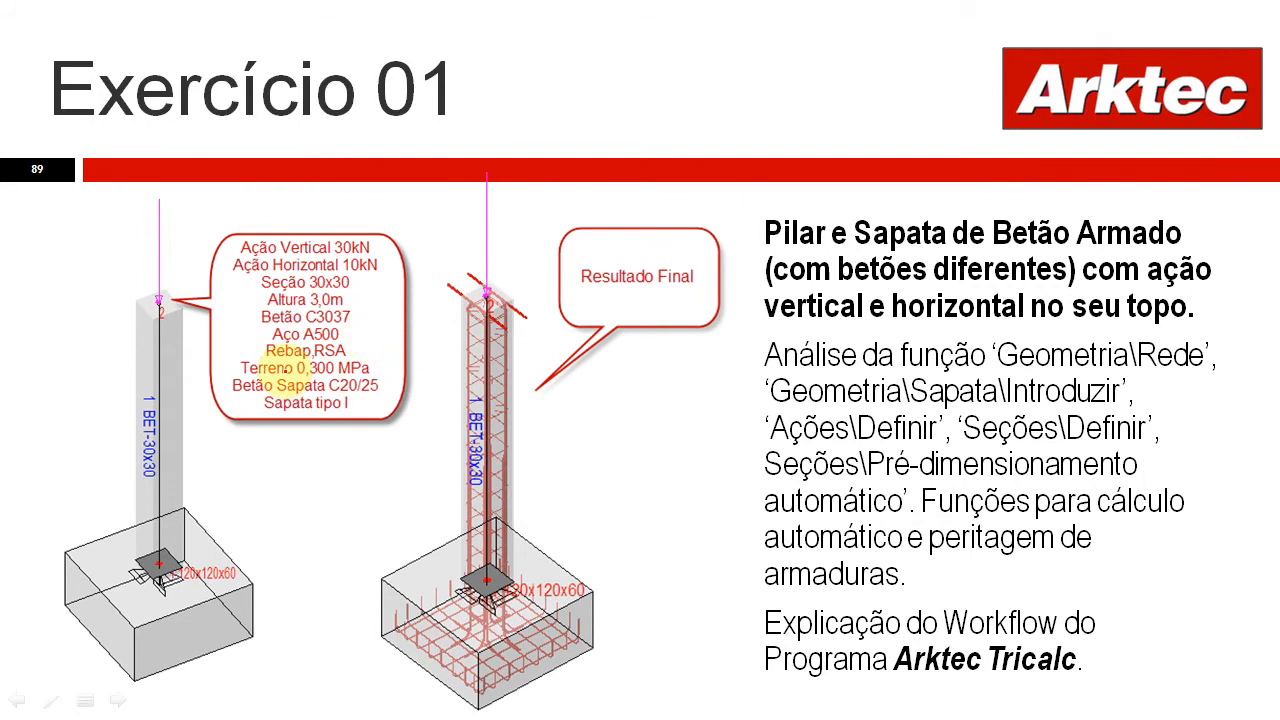
pyautogui.moveTo(288, 352)
pyautogui.mouseDown()
pyautogui.moveTo(232, 368)
pyautogui.moveTo(330, 381)
pyautogui.moveTo(384, 362)
pyautogui.moveTo(292, 354)
pyautogui.mouseUp()
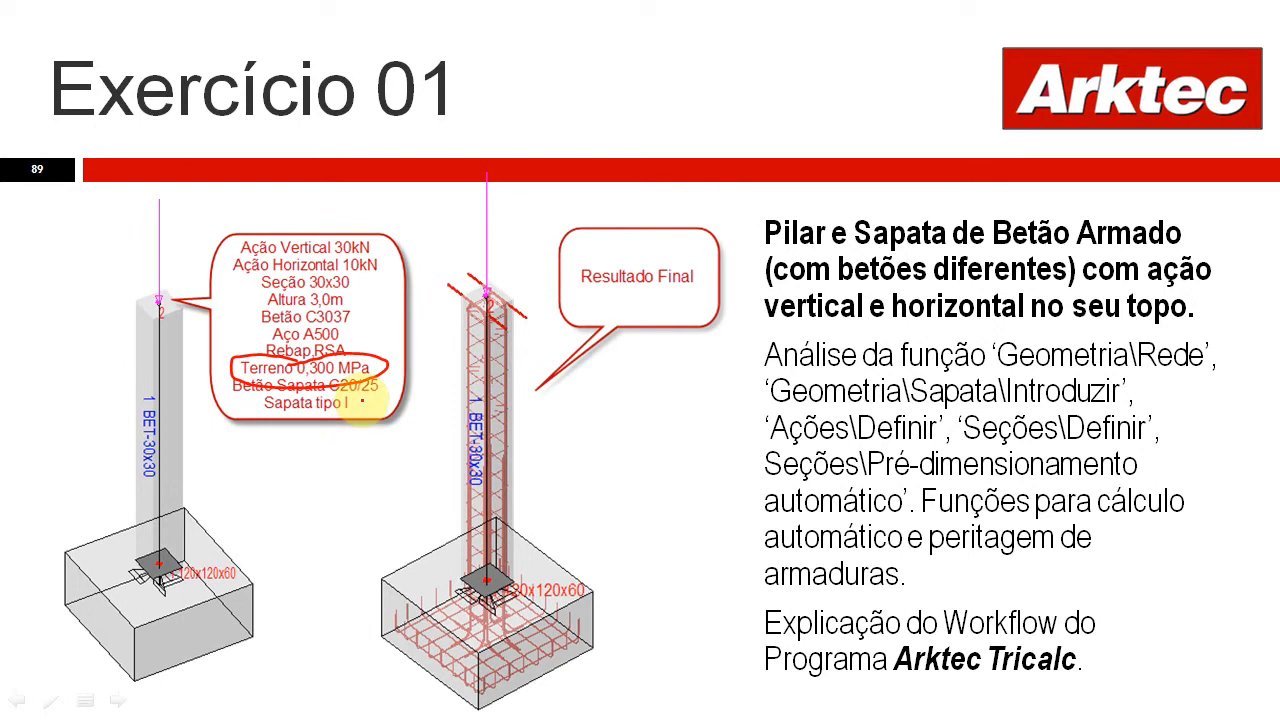
pyautogui.hotkey('alt', 'Tab')
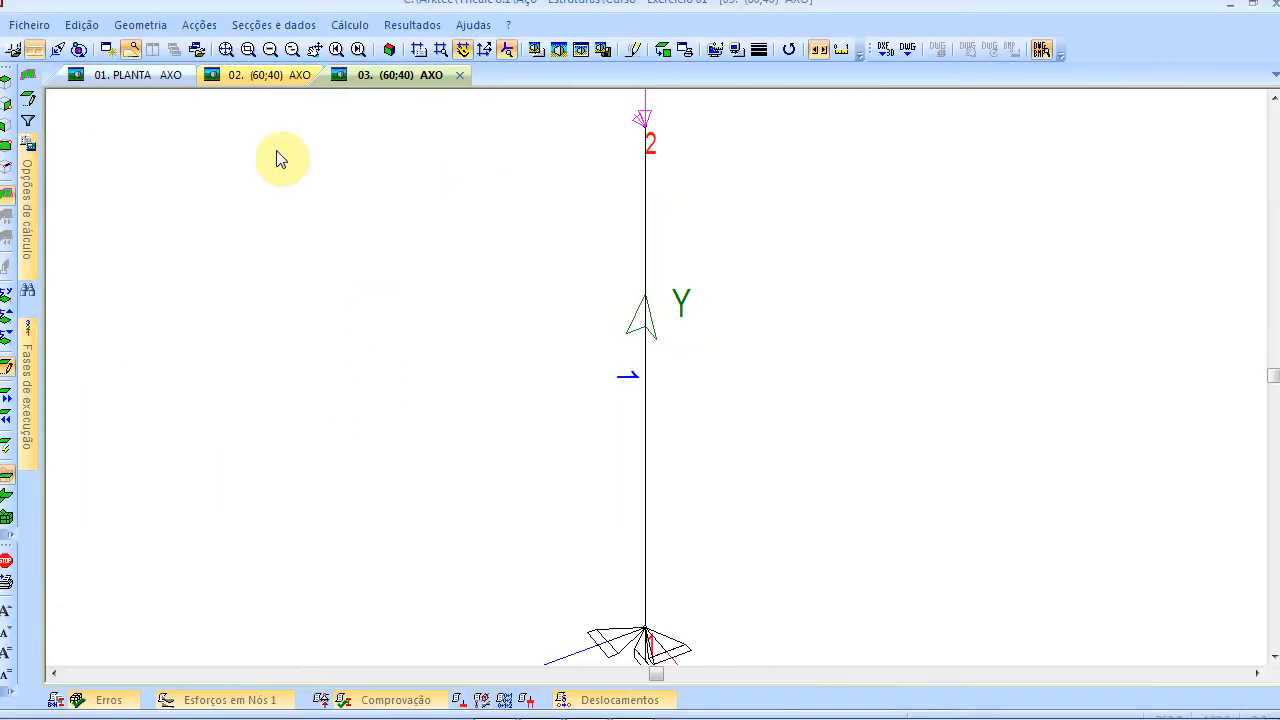
pyautogui.moveTo(36, 188)
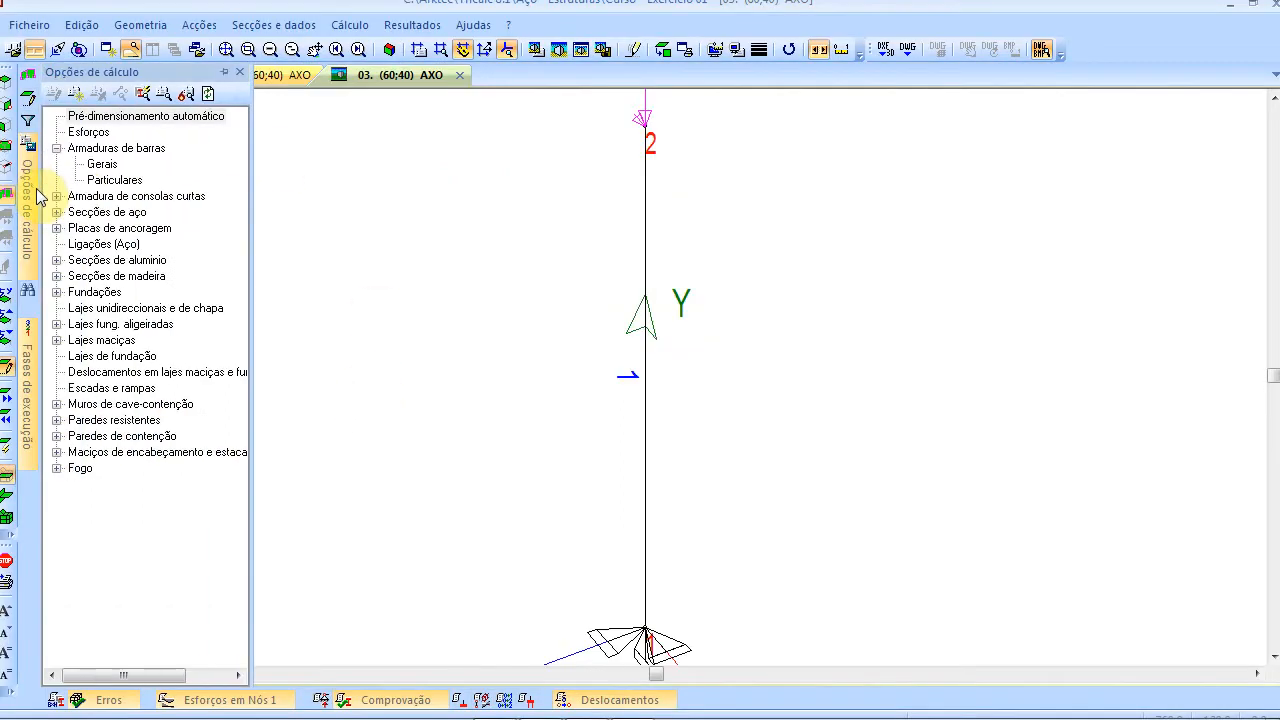
pyautogui.click(57, 292)
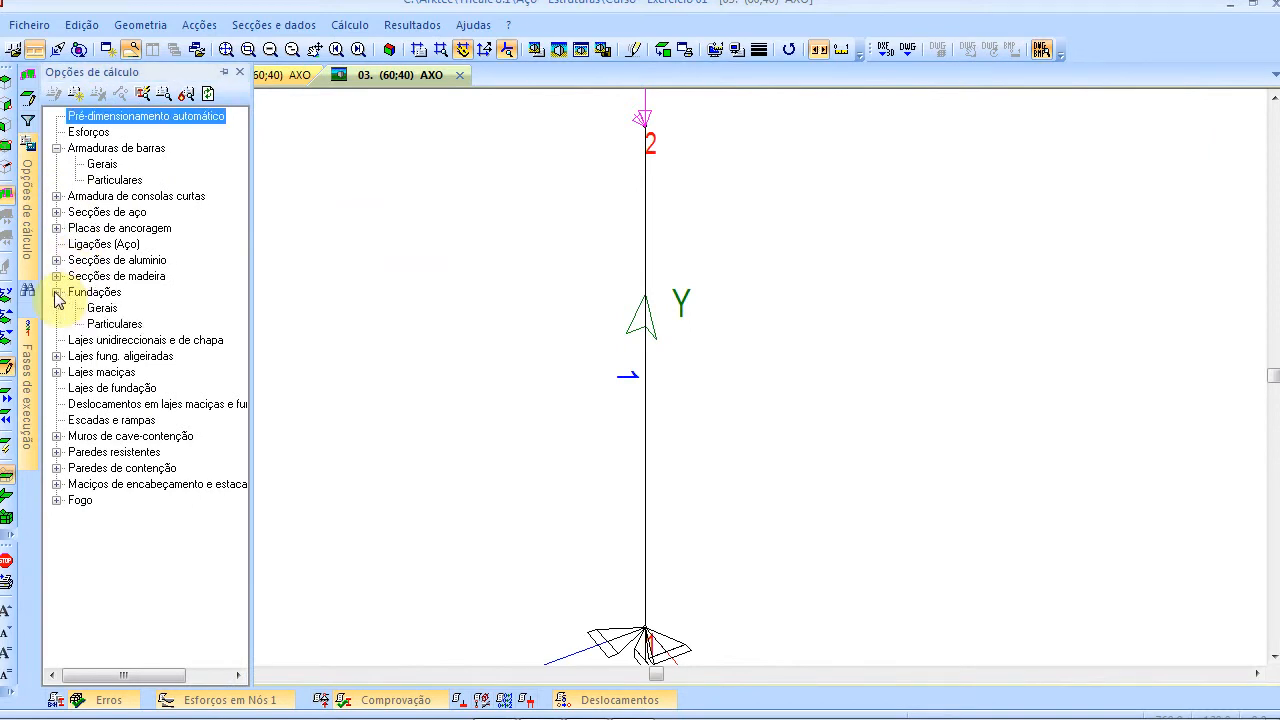
pyautogui.click(104, 308)
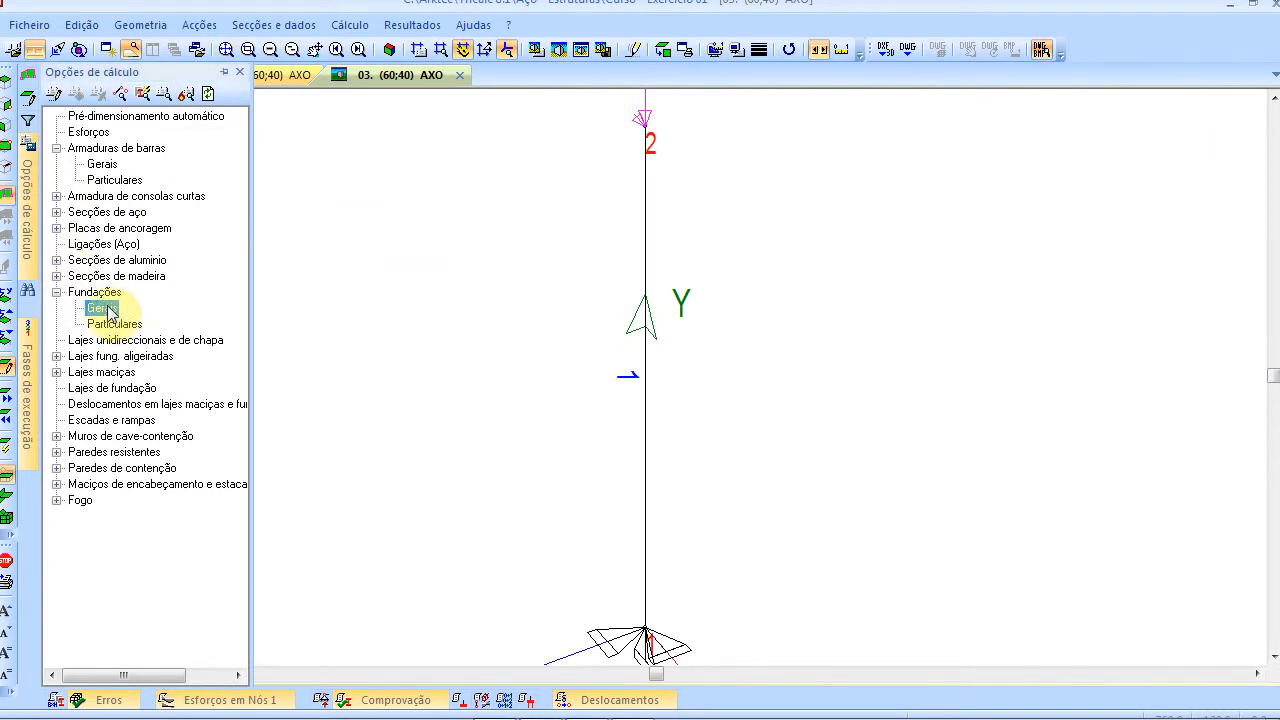
pyautogui.doubleClick(104, 308)
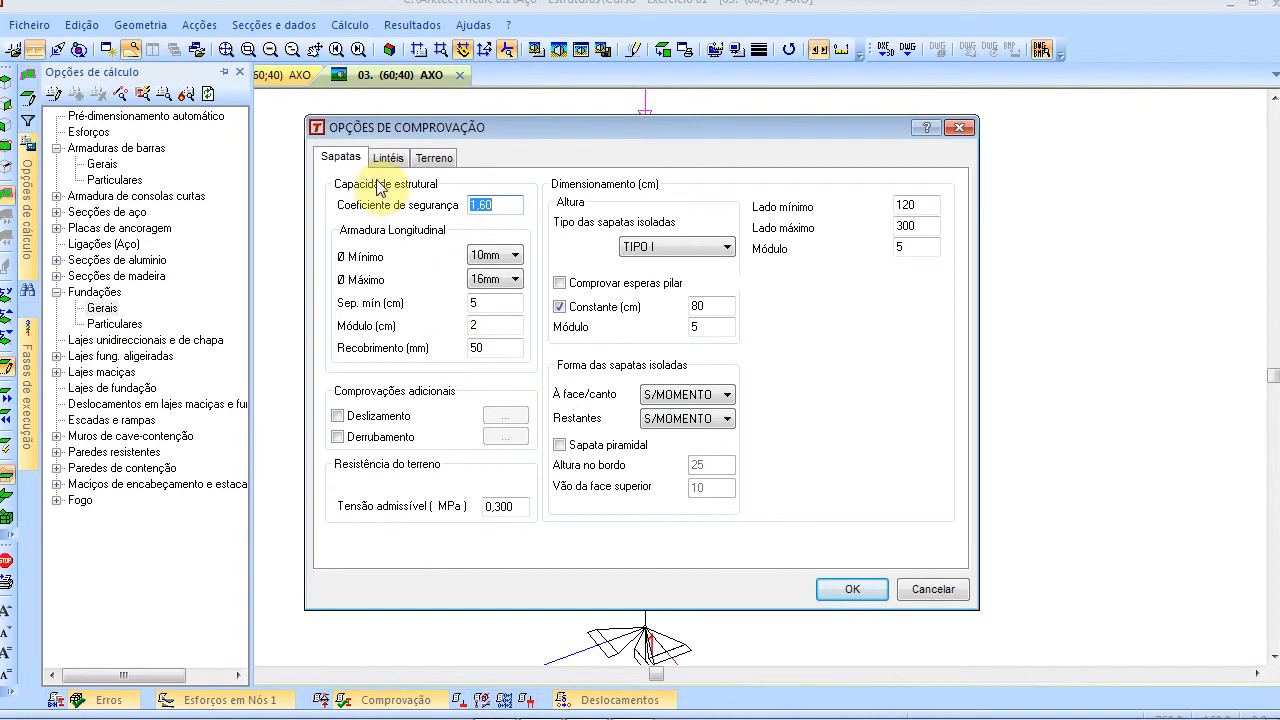
pyautogui.moveTo(525, 508); pyautogui.dragTo(347, 495)
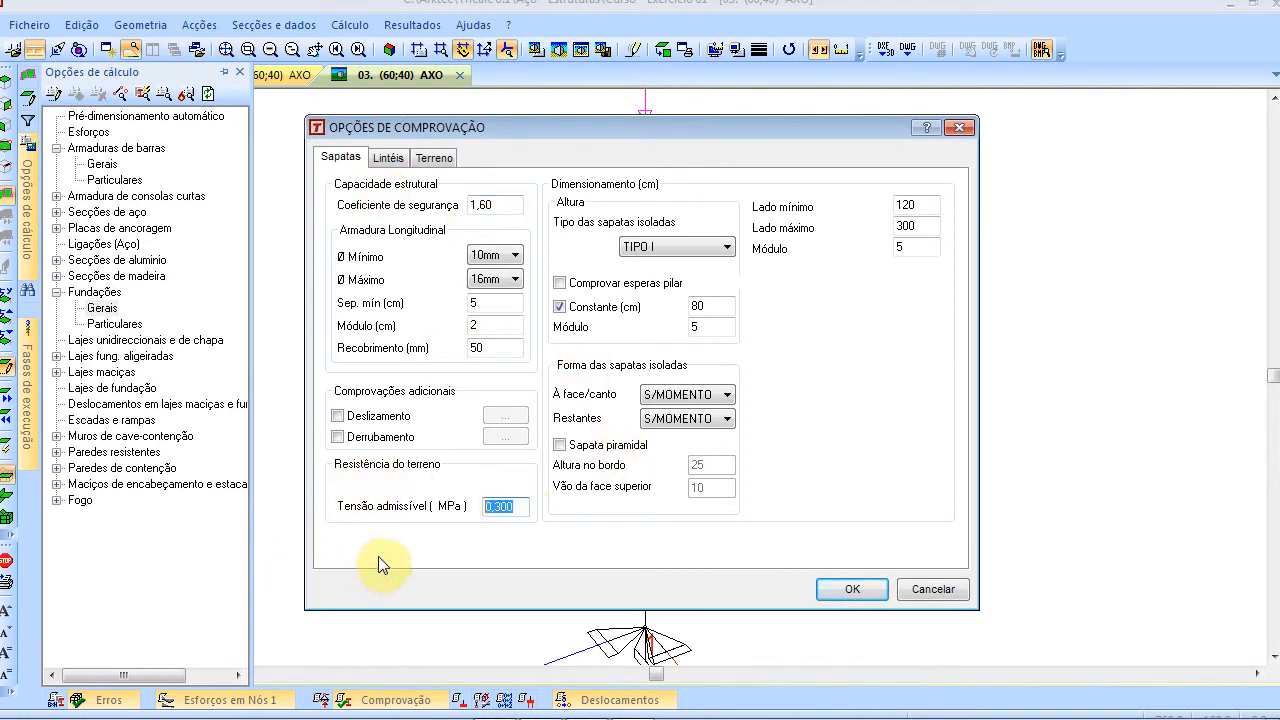
# Step: Enable Comprovar esperas pilar, choose footing type TIPO I and turn off the constant height in the footing options
pyautogui.click(562, 285)
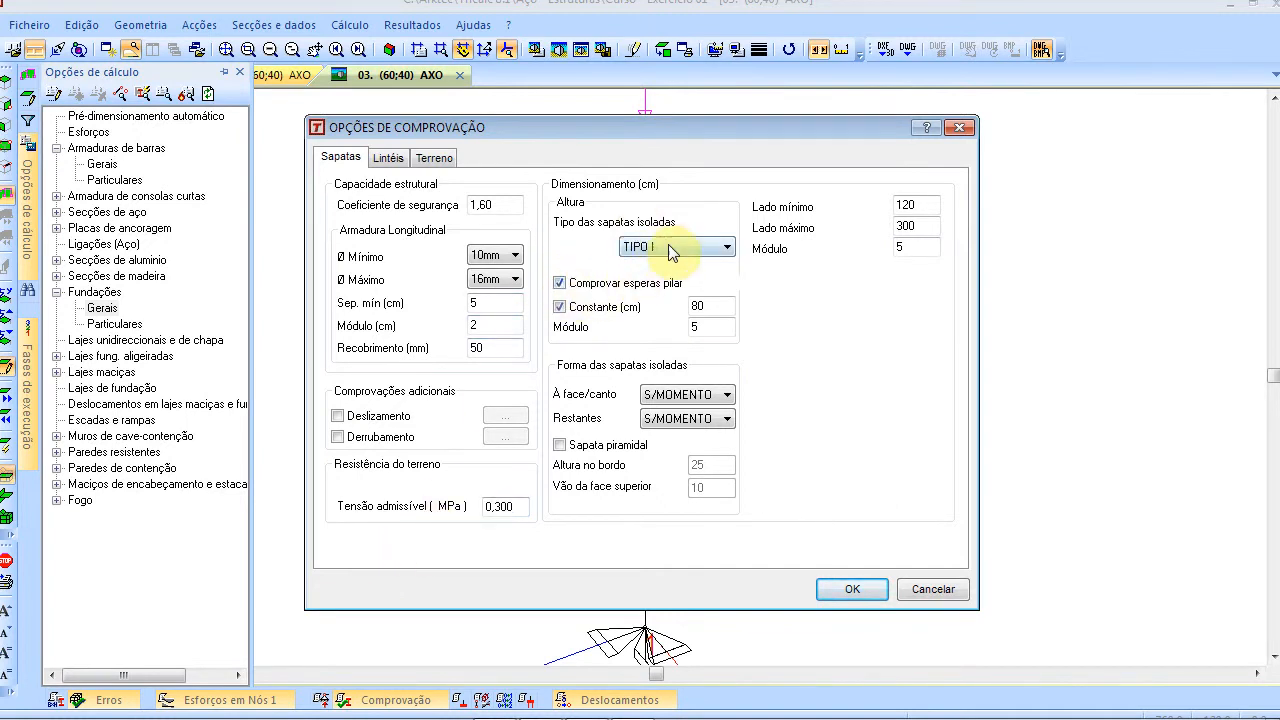
pyautogui.click(658, 246)
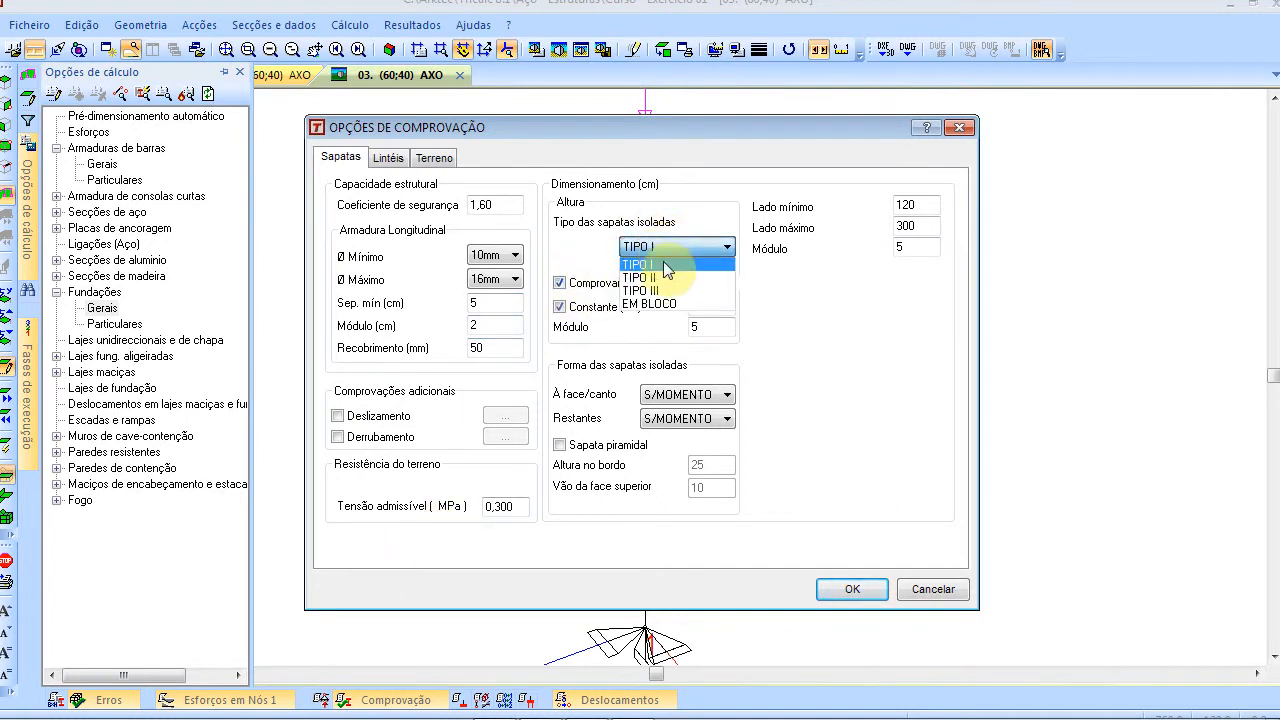
pyautogui.click(666, 264)
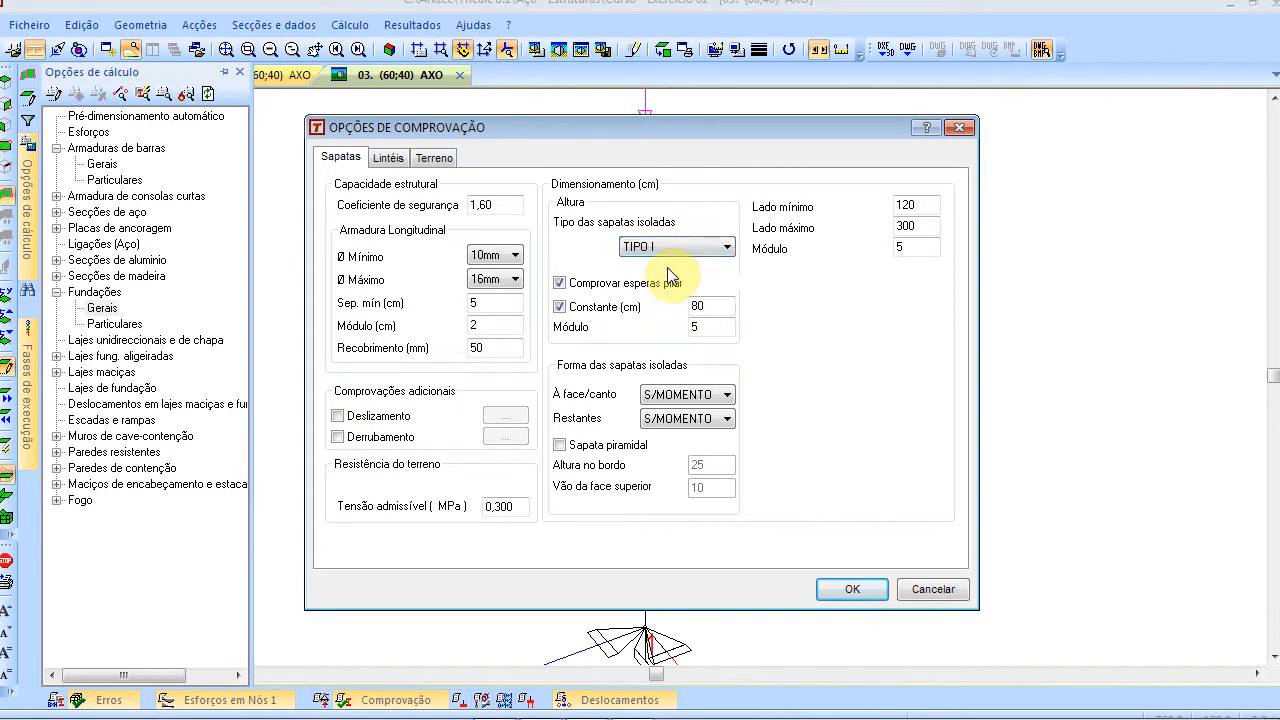
pyautogui.click(587, 312)
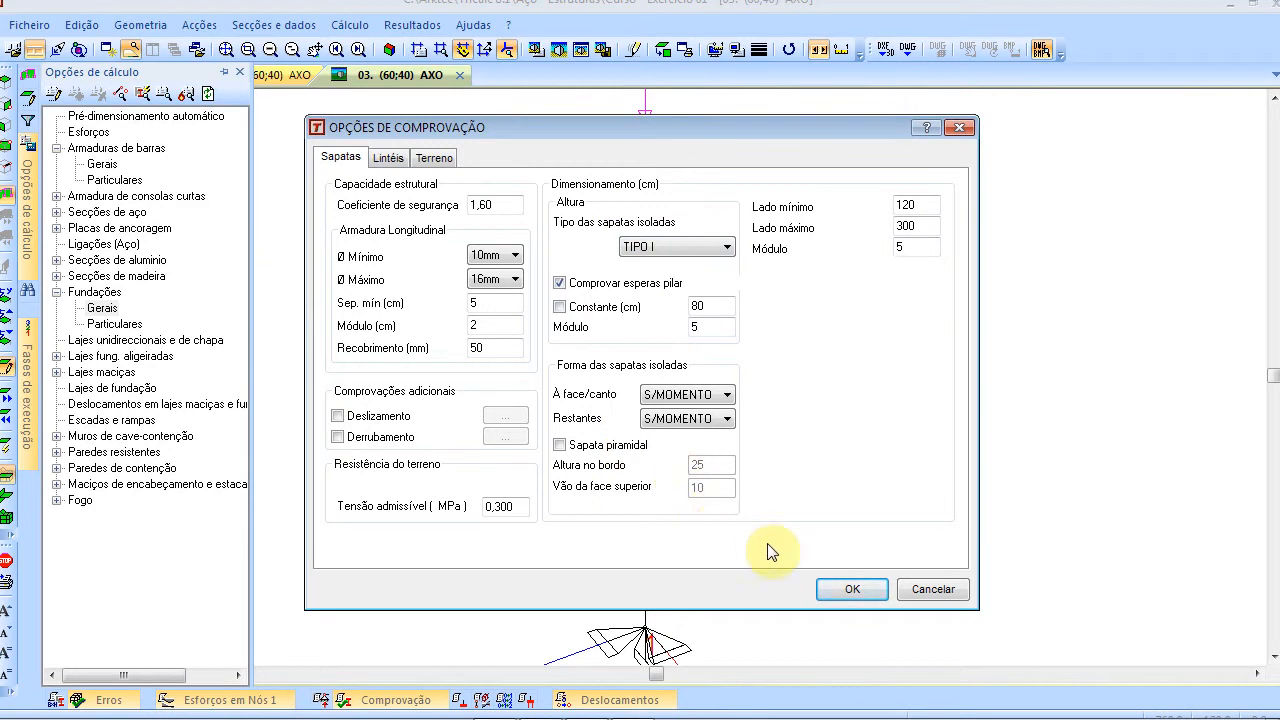
pyautogui.click(840, 590)
# Step: Check the exercise slide's design code and compare it with the regulation selected in the program preferences
pyautogui.hotkey('alt', 'Tab')
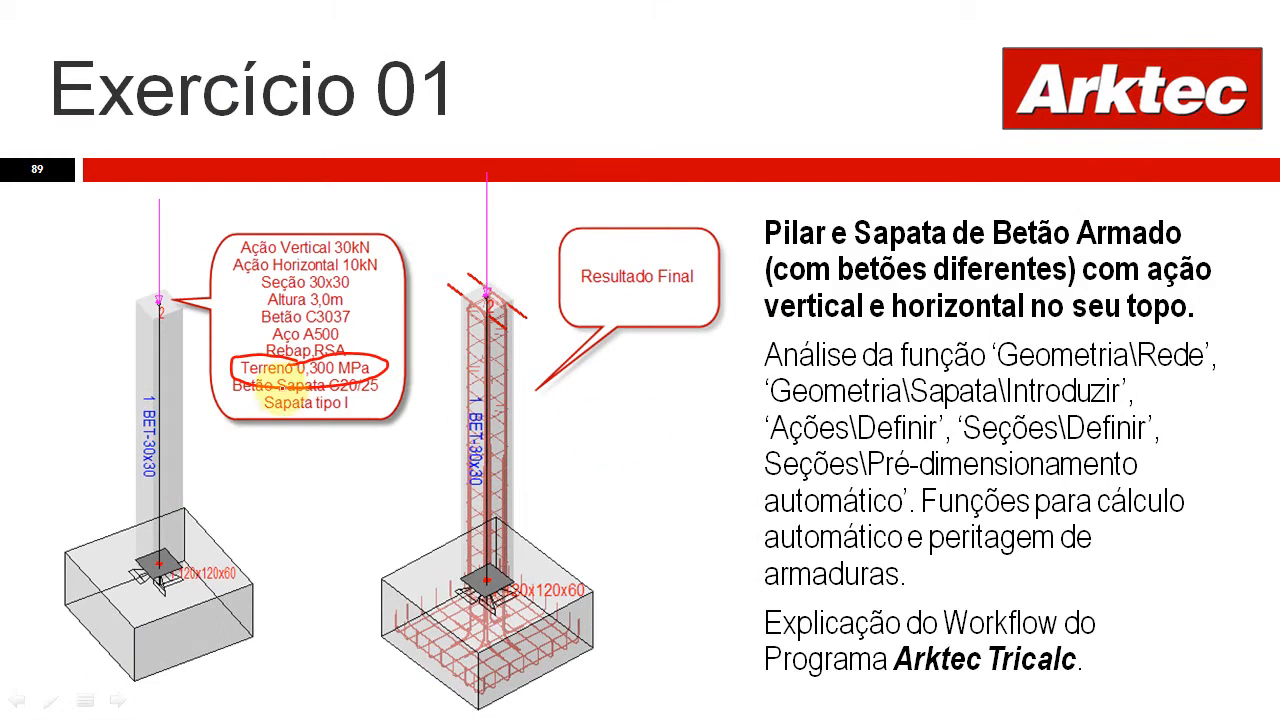
pyautogui.hotkey('alt', 'Tab')
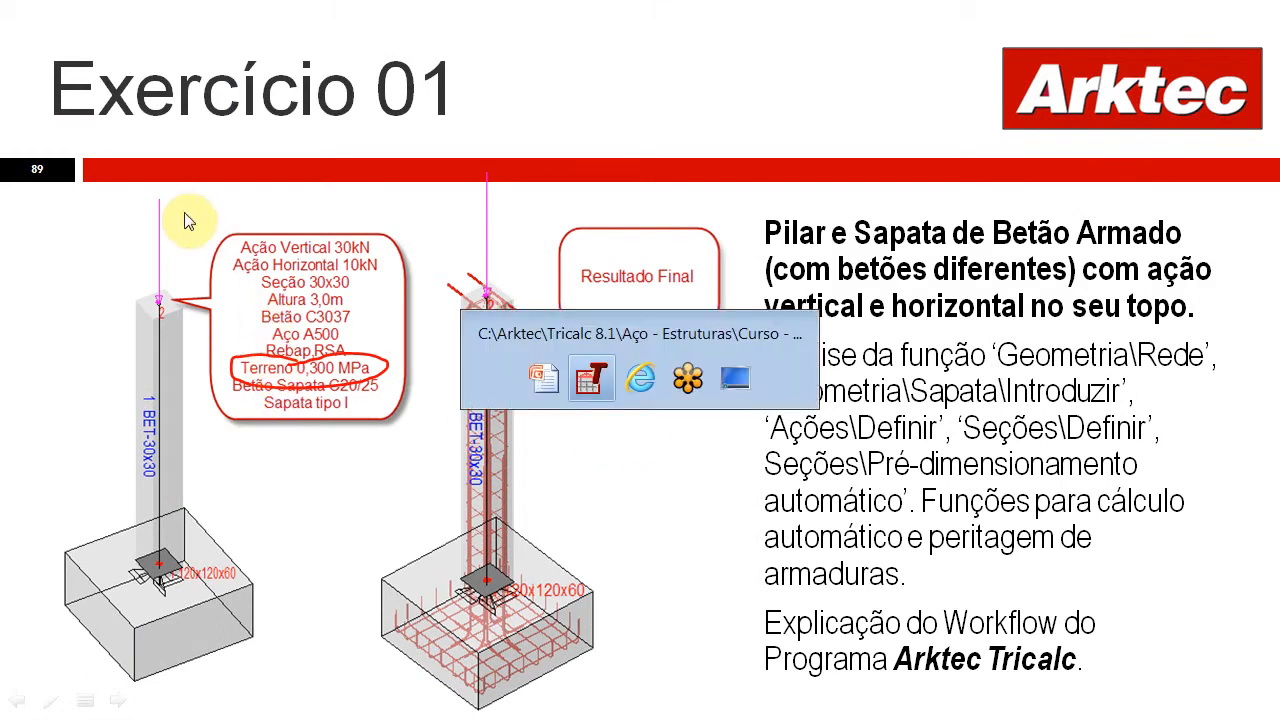
pyautogui.click(29, 25)
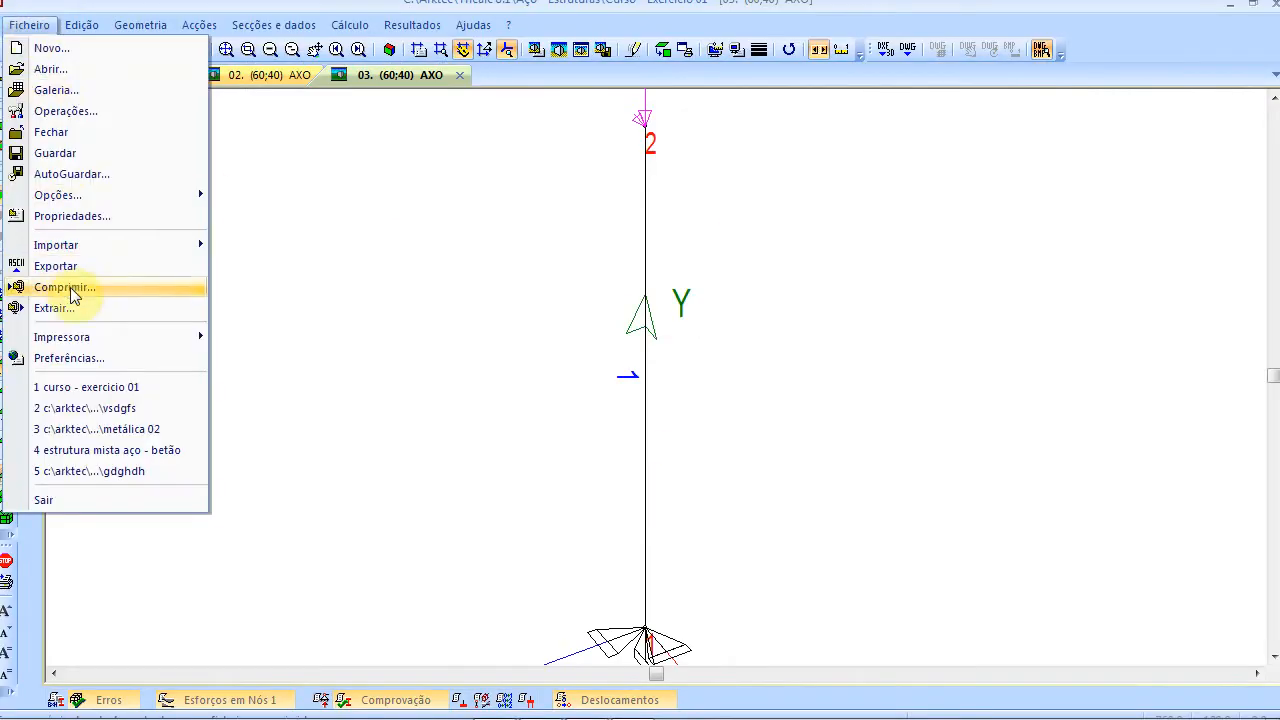
pyautogui.click(70, 358)
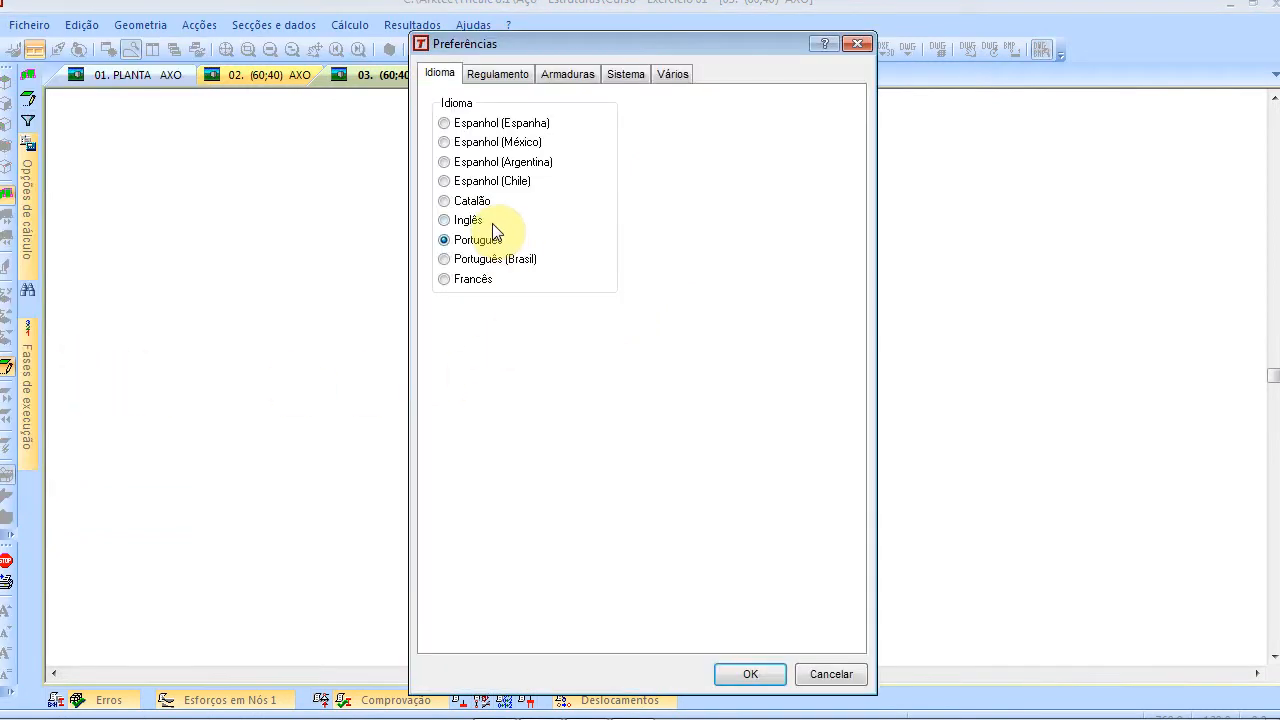
pyautogui.click(497, 75)
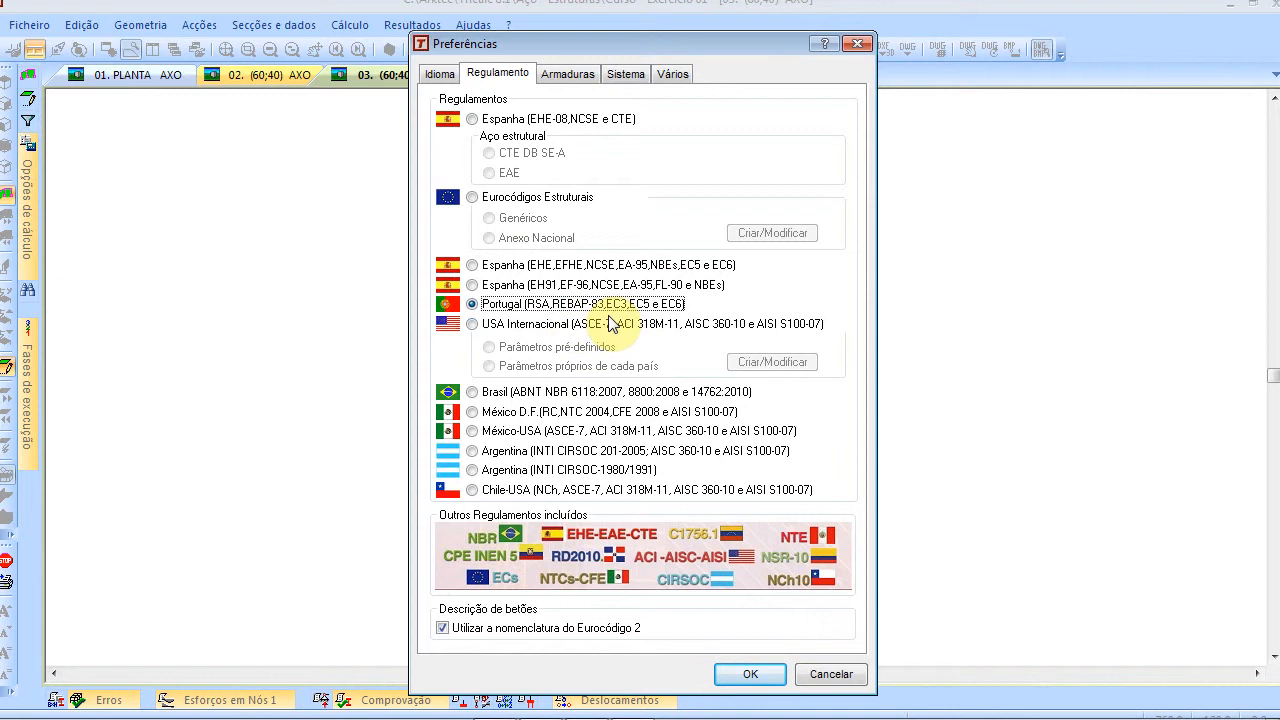
pyautogui.hotkey('alt', 'Tab')
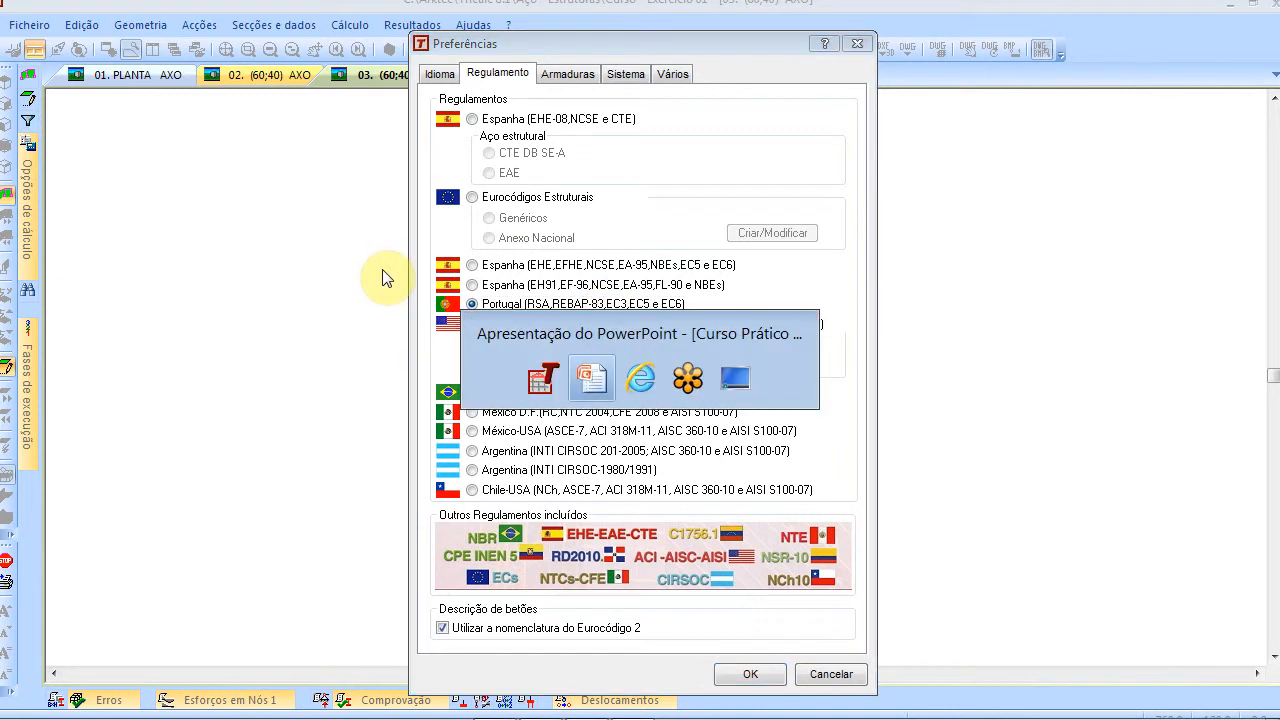
pyautogui.click(831, 674)
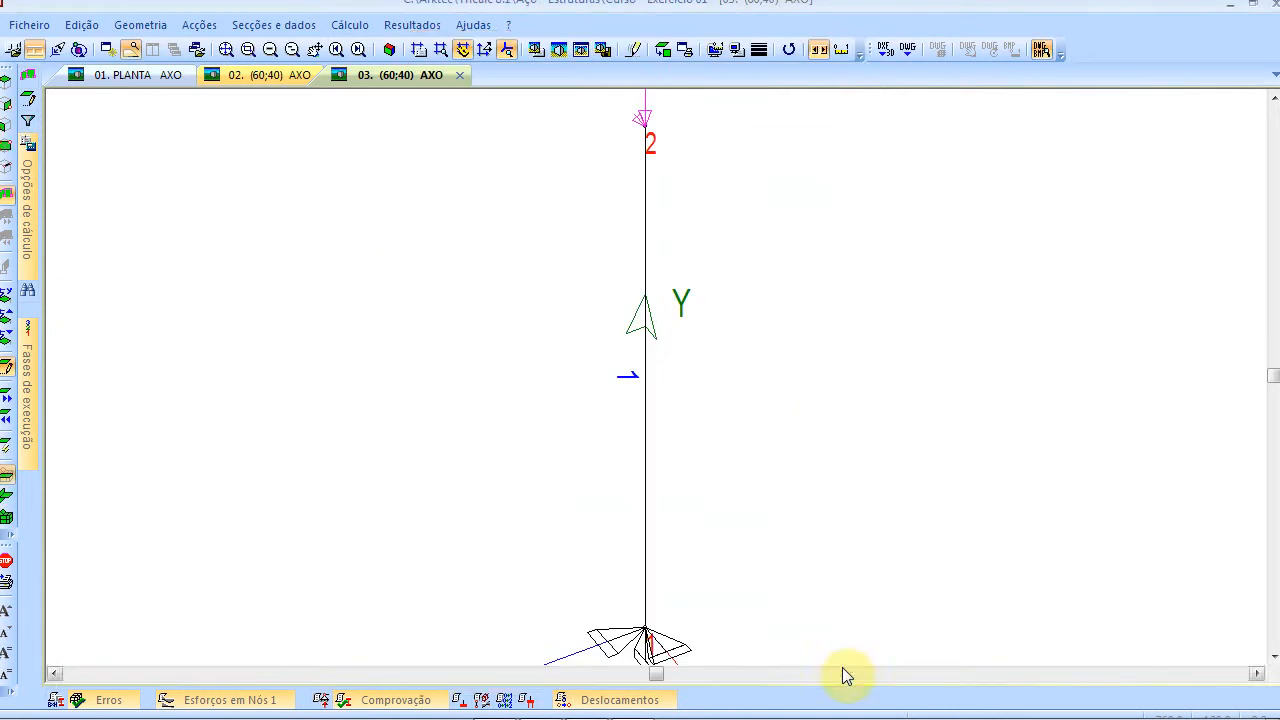
# Step: Check the exercise slide's data and switch the (60;40) axonometric view to render display
pyautogui.hotkey('alt', 'Tab')
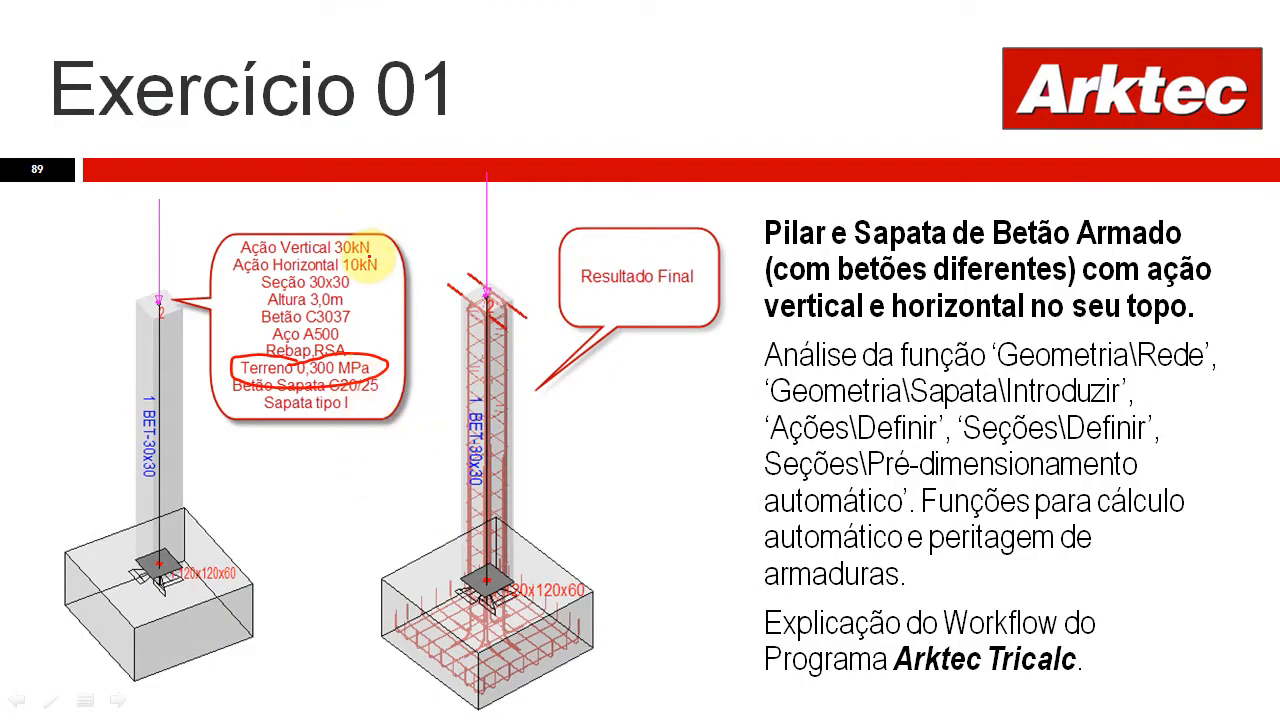
pyautogui.hotkey('alt', 'Tab')
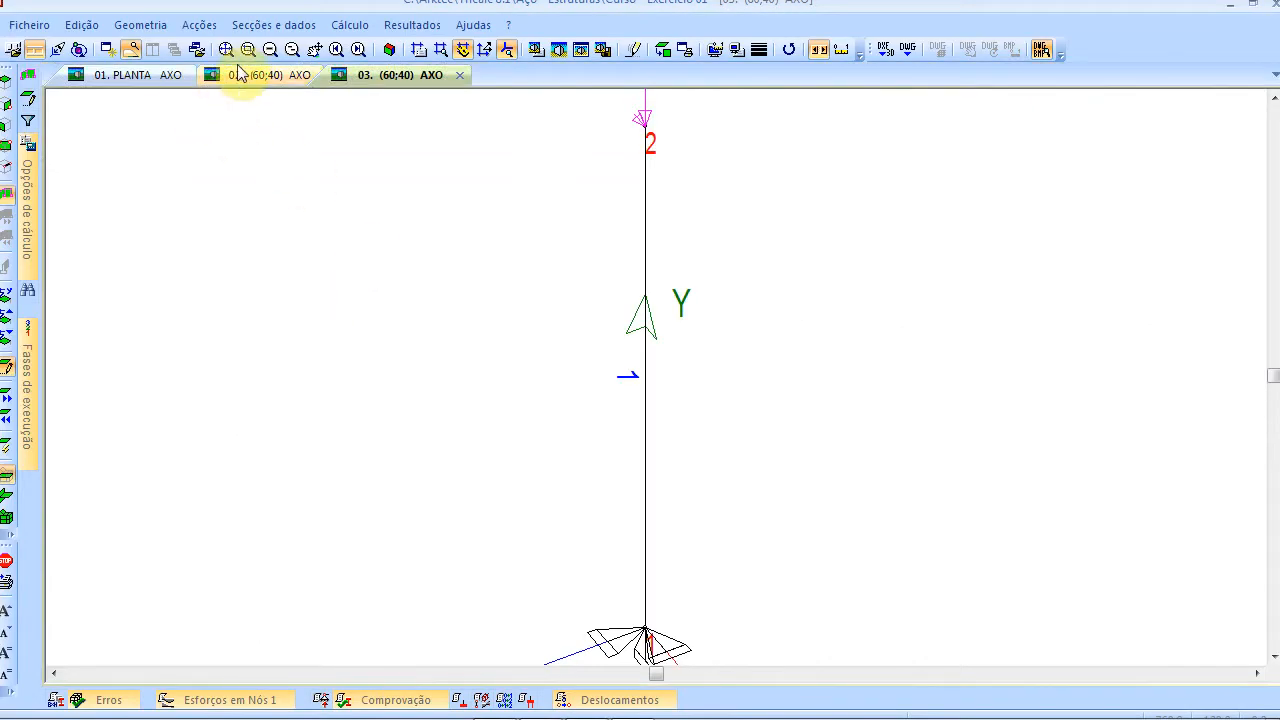
pyautogui.click(580, 50)
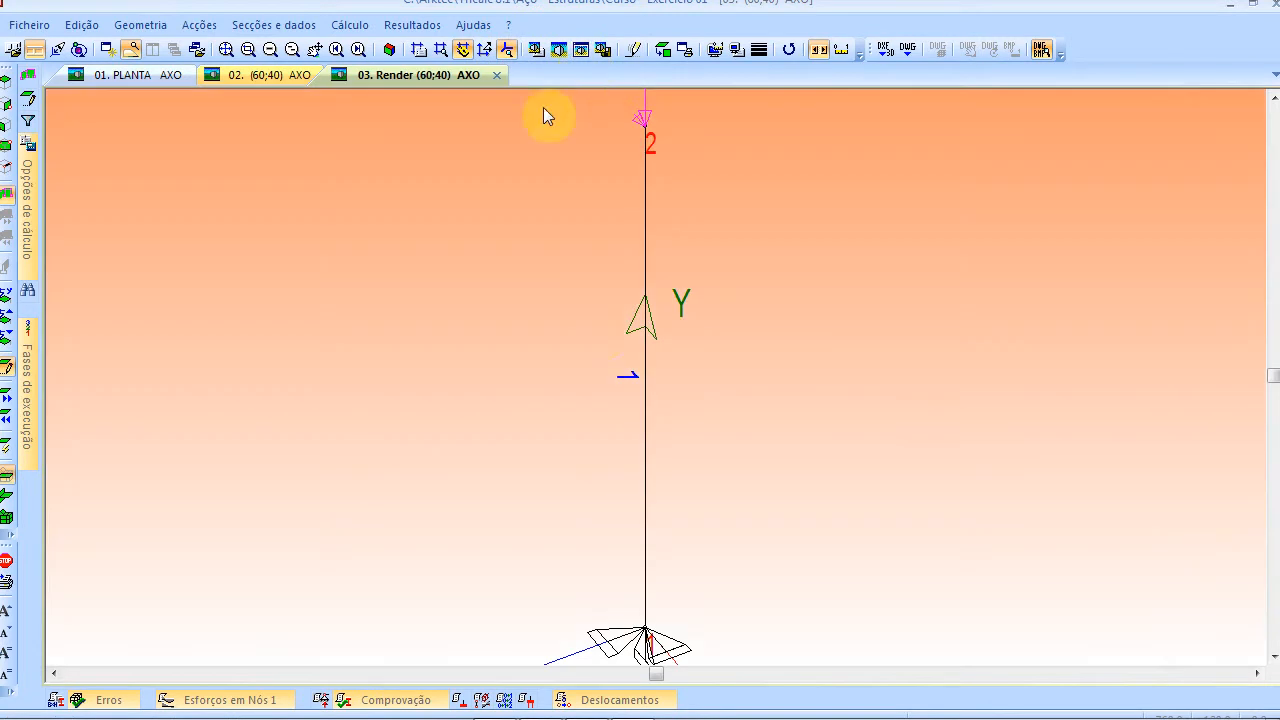
# Step: Verify the structure's geometry with the default verification options and check the error list
pyautogui.click(140, 25)
pyautogui.click(160, 605)
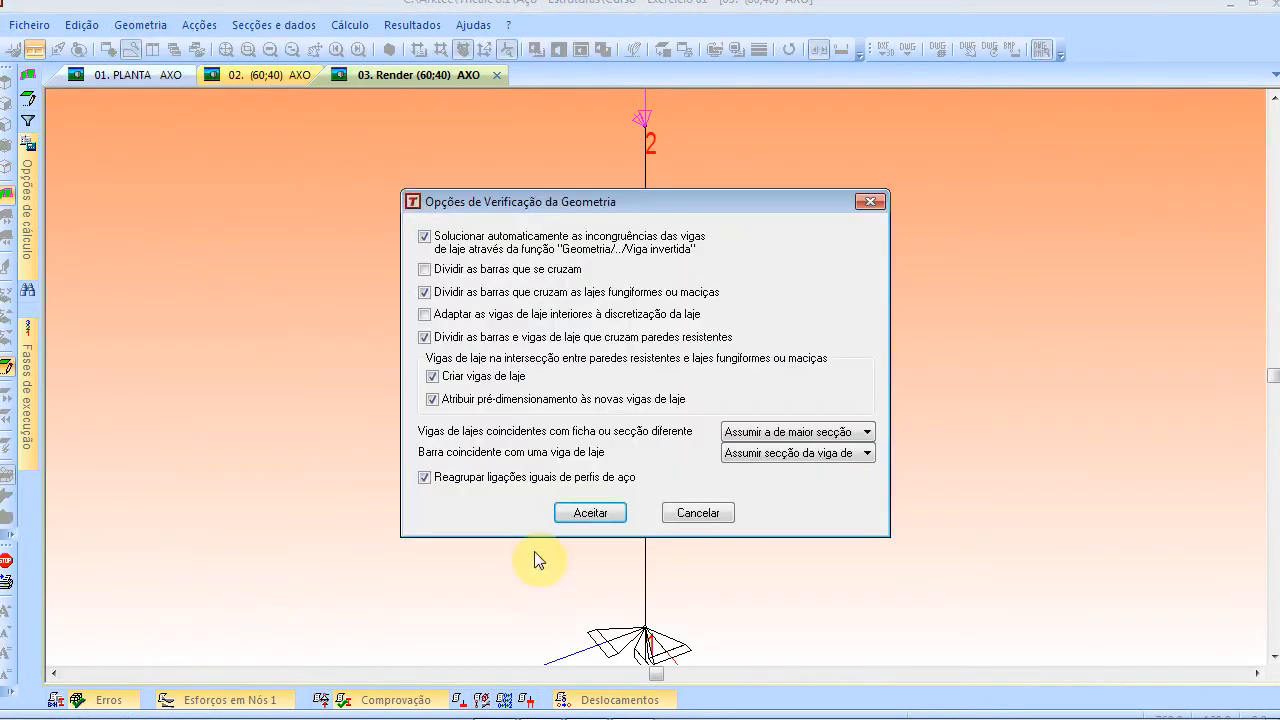
pyautogui.click(590, 513)
pyautogui.click(670, 411)
pyautogui.press('Escape')
pyautogui.click(107, 700)
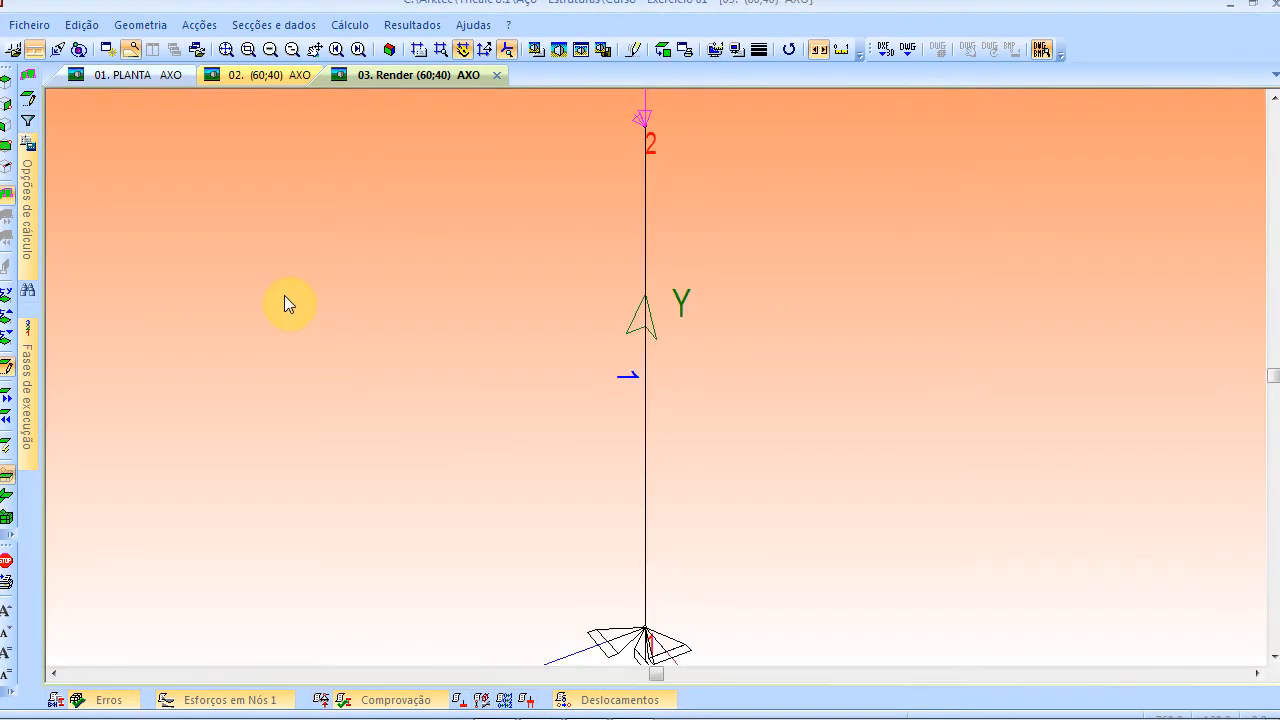
# Step: Check the column's section and height on the exercise slide
pyautogui.hotkey('alt', 'Tab')
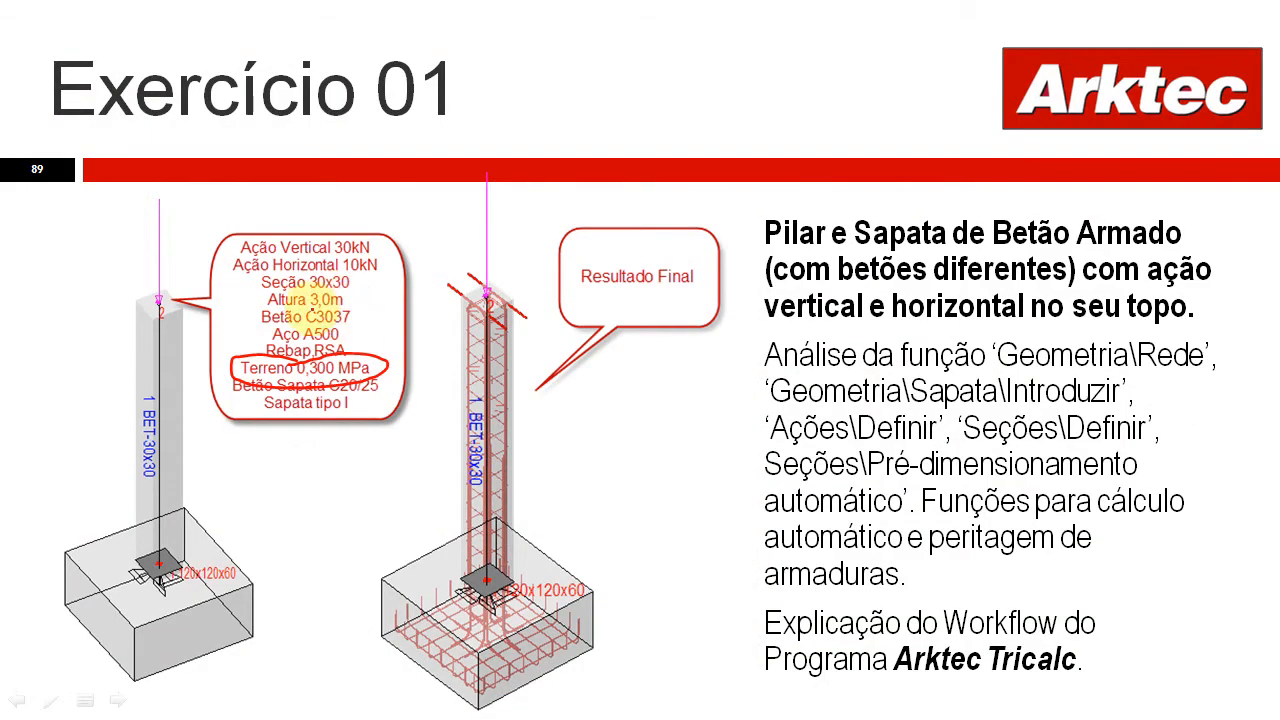
pyautogui.moveTo(300, 285)
pyautogui.mouseDown()
pyautogui.moveTo(350, 252)
pyautogui.moveTo(310, 305)
pyautogui.mouseUp()
pyautogui.hotkey('alt', 'Tab')
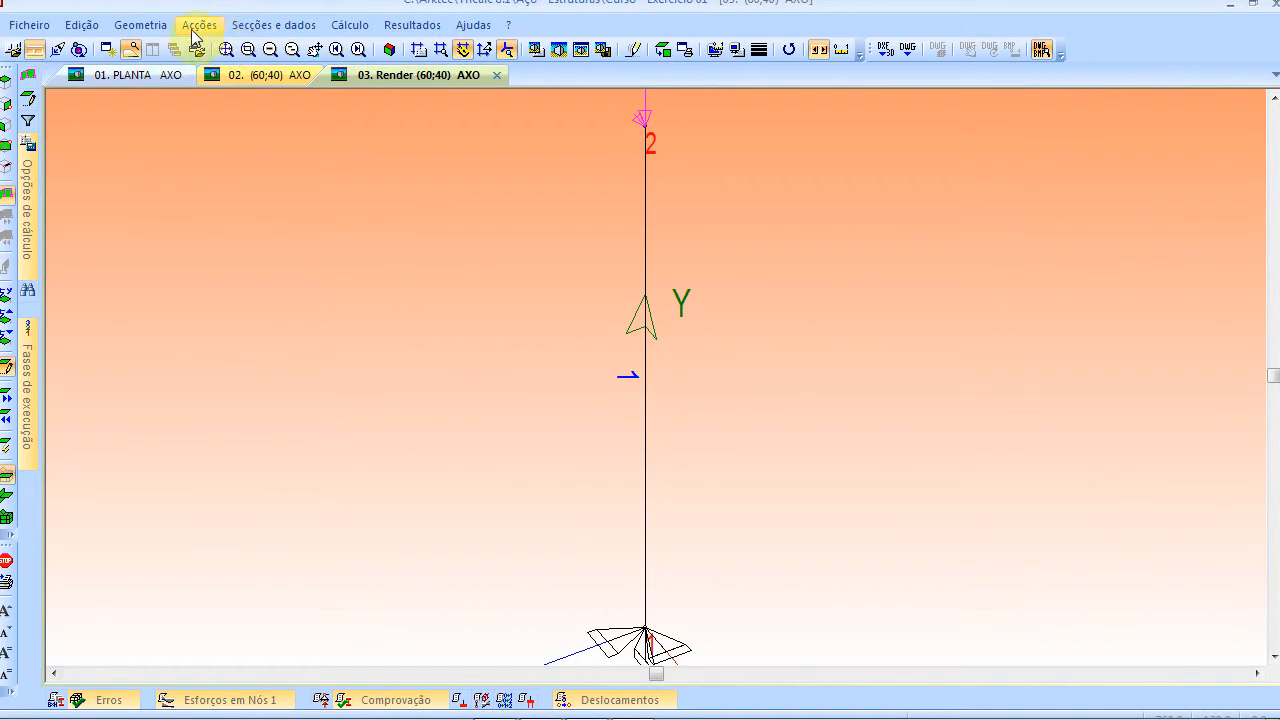
pyautogui.click(140, 25)
pyautogui.click(477, 175)
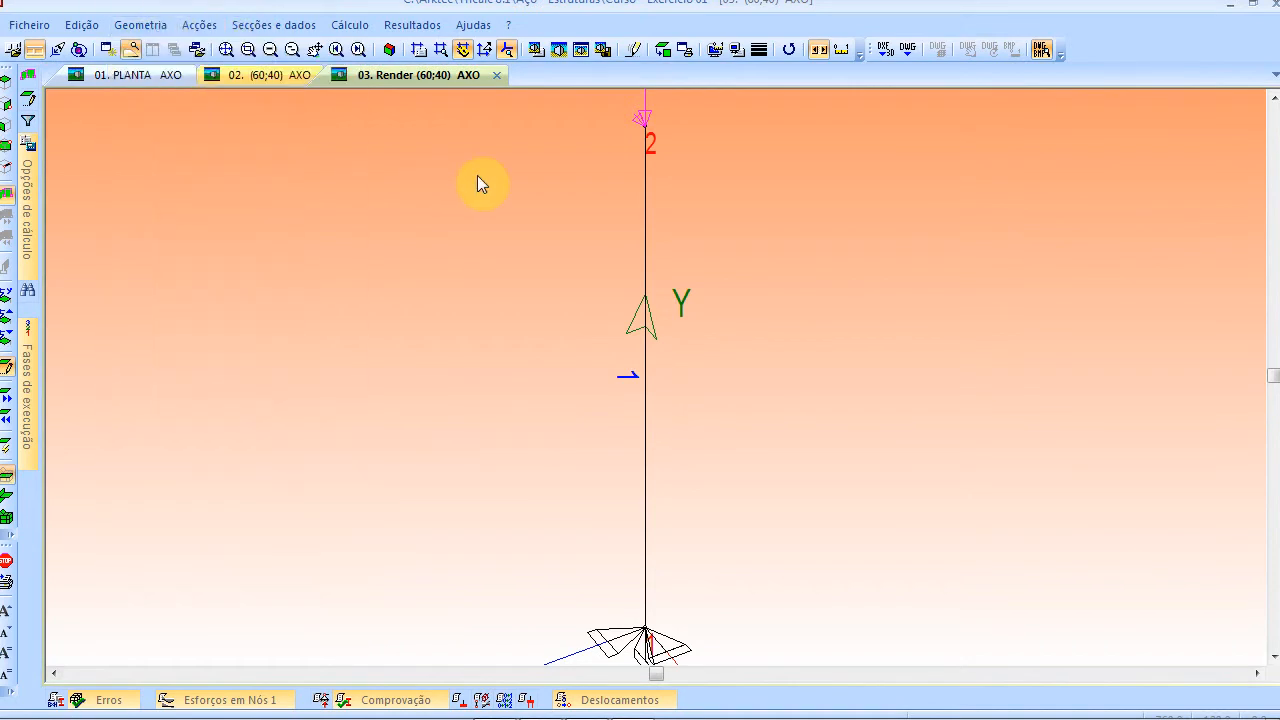
# Step: Define the profile with series BET and section 30x30 and assign it to the column bar
pyautogui.click(285, 25)
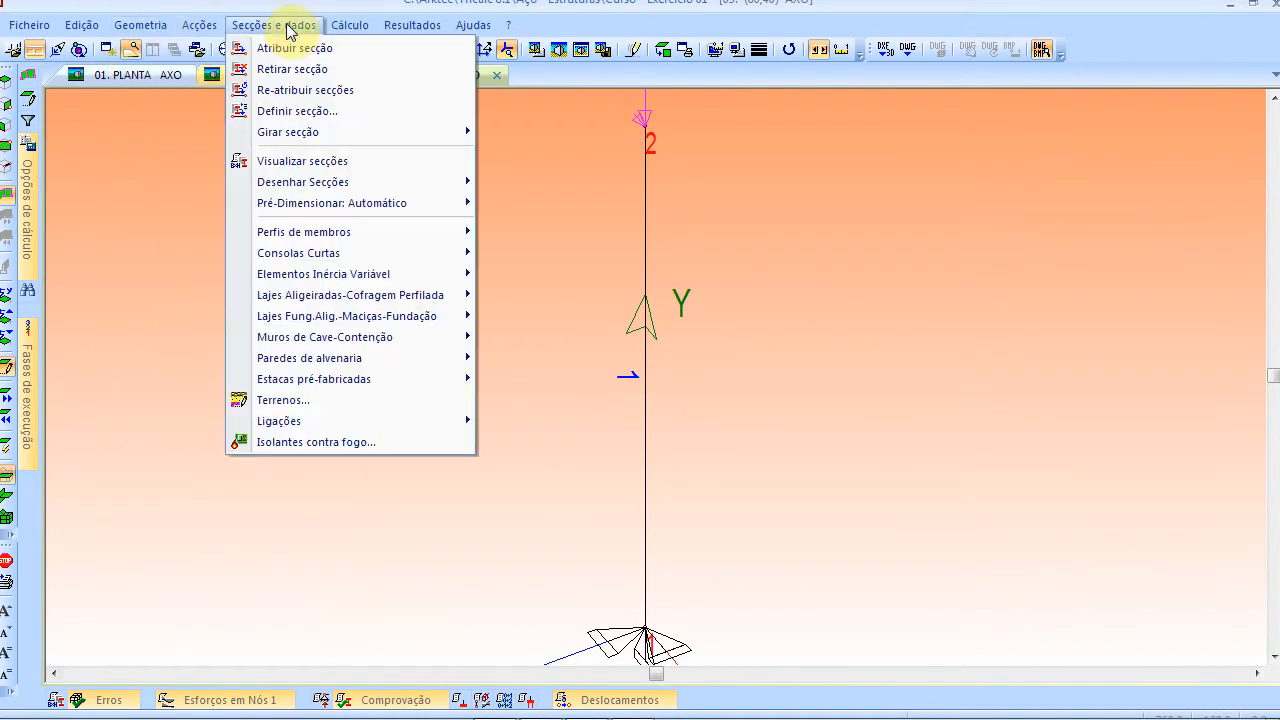
pyautogui.click(300, 111)
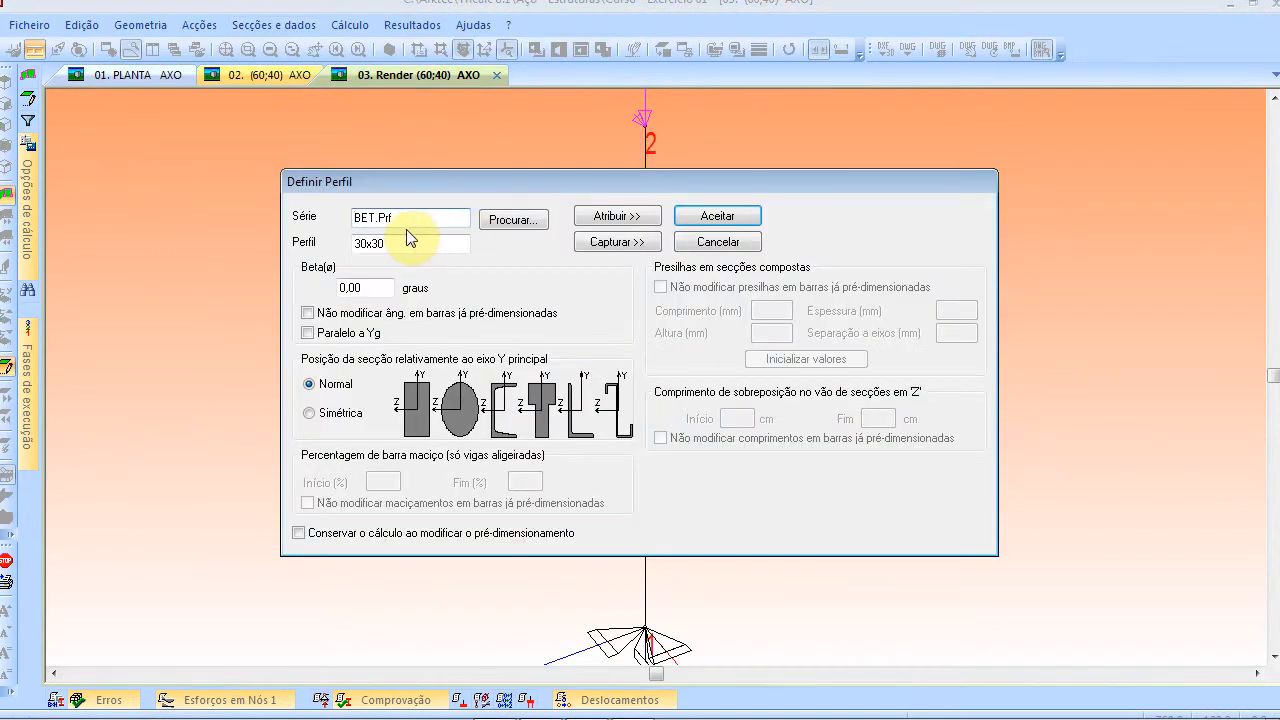
pyautogui.moveTo(395, 217); pyautogui.dragTo(360, 212)
pyautogui.write('bet')
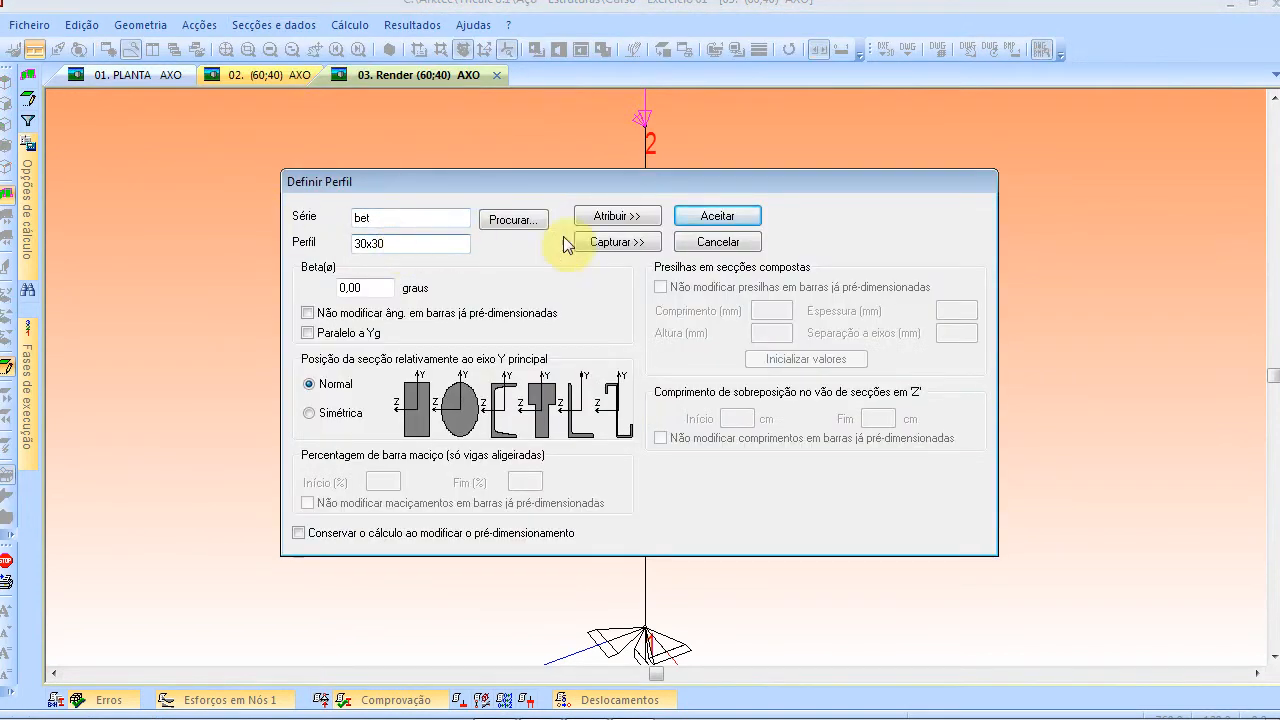
pyautogui.click(598, 216)
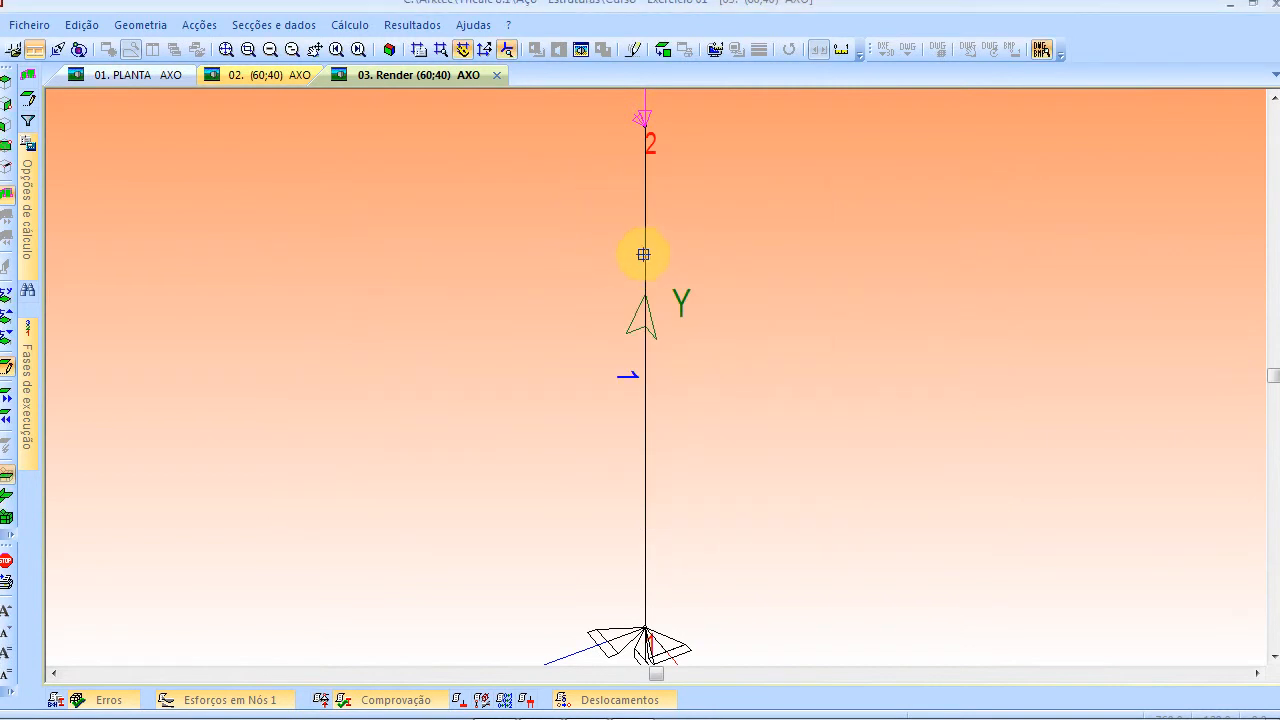
pyautogui.click(643, 254)
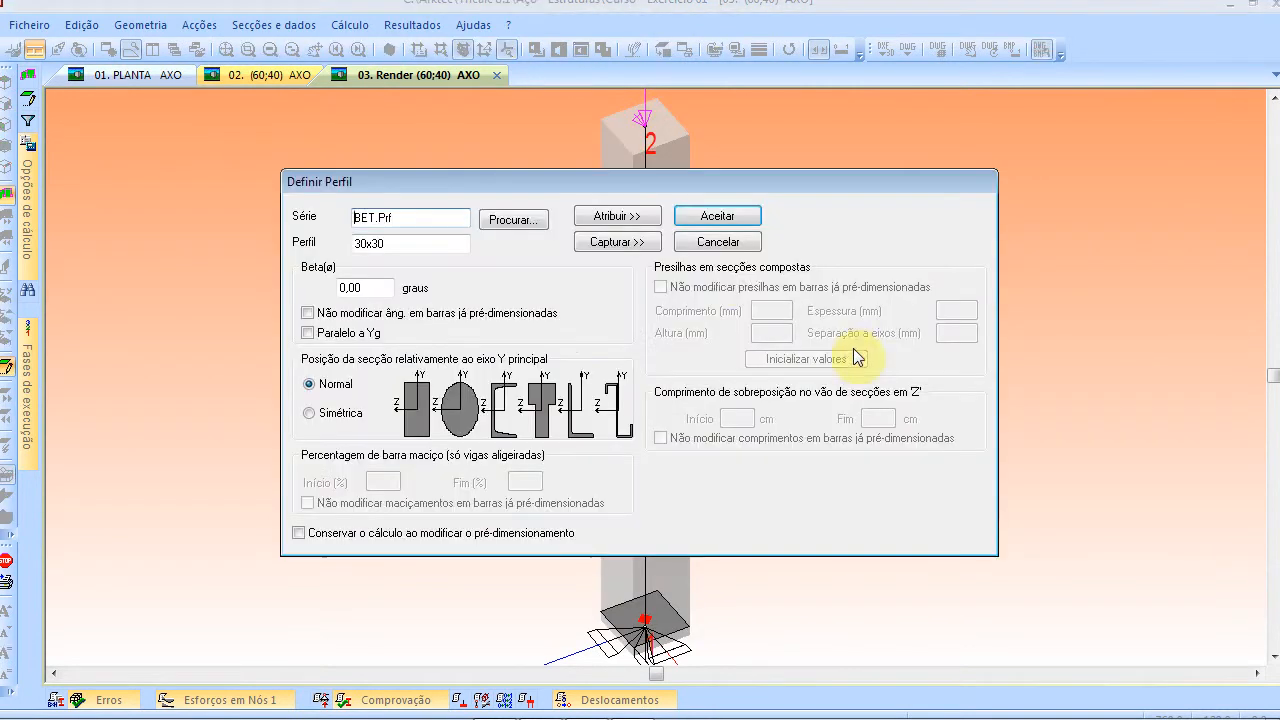
pyautogui.click(715, 241)
pyautogui.scroll(-3, 585, 370)
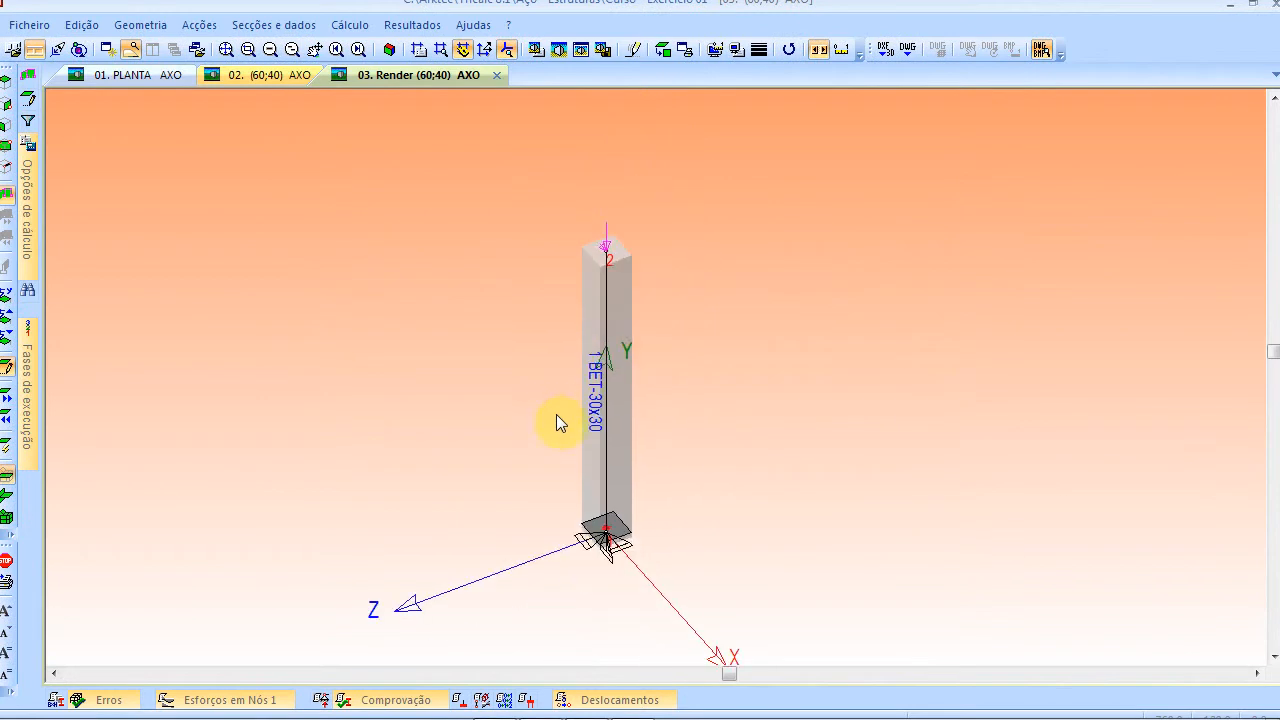
# Step: Verify the geometry of the column with its assigned section, keeping the default verification options
pyautogui.click(140, 25)
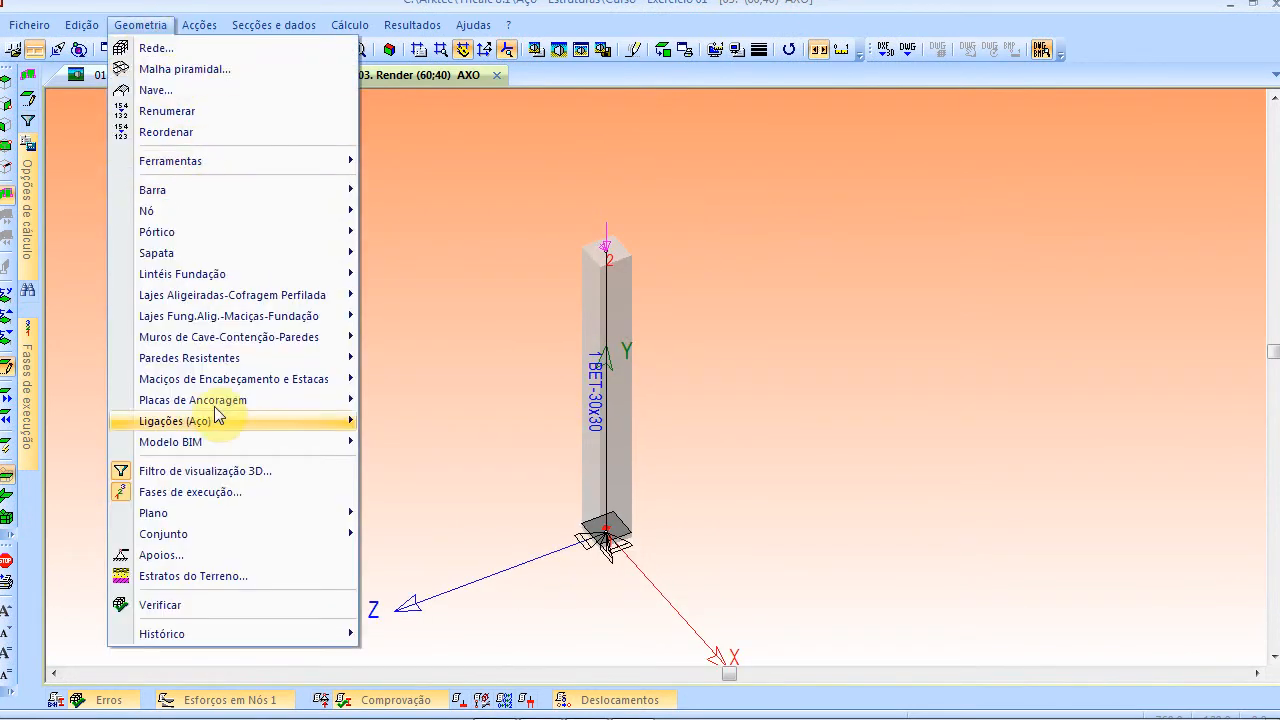
pyautogui.click(237, 602)
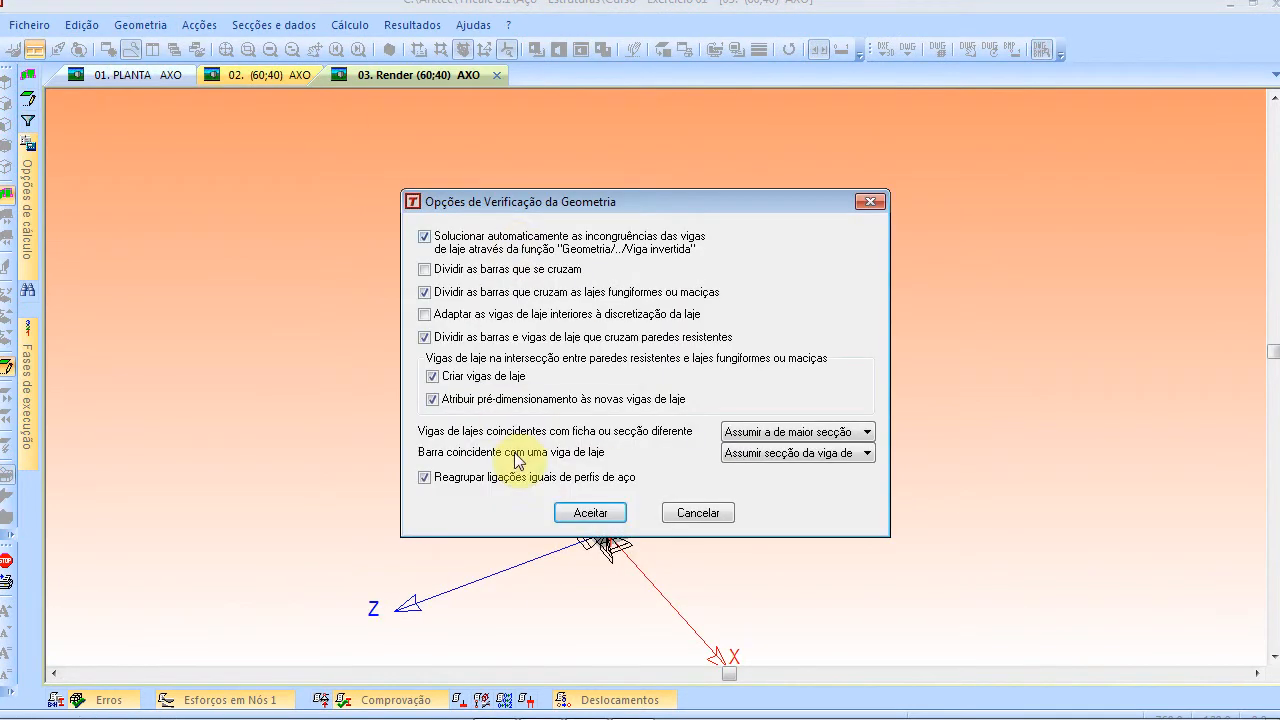
pyautogui.click(584, 515)
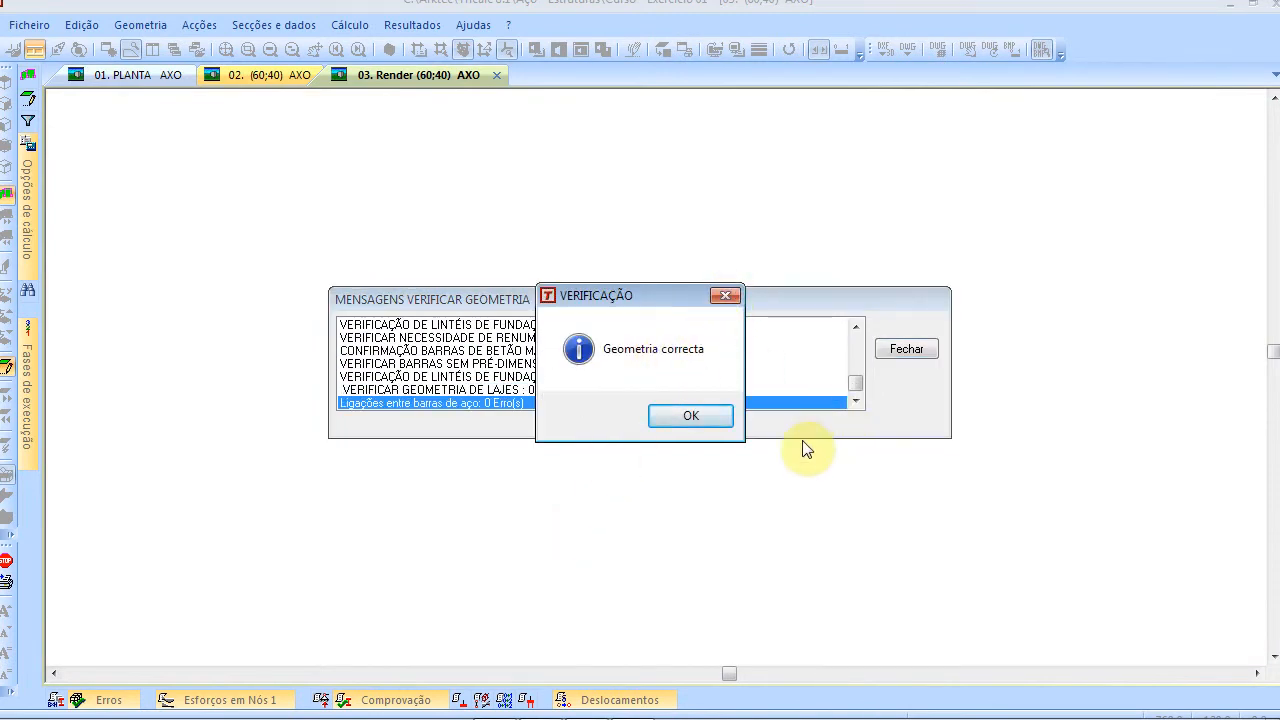
pyautogui.click(722, 418)
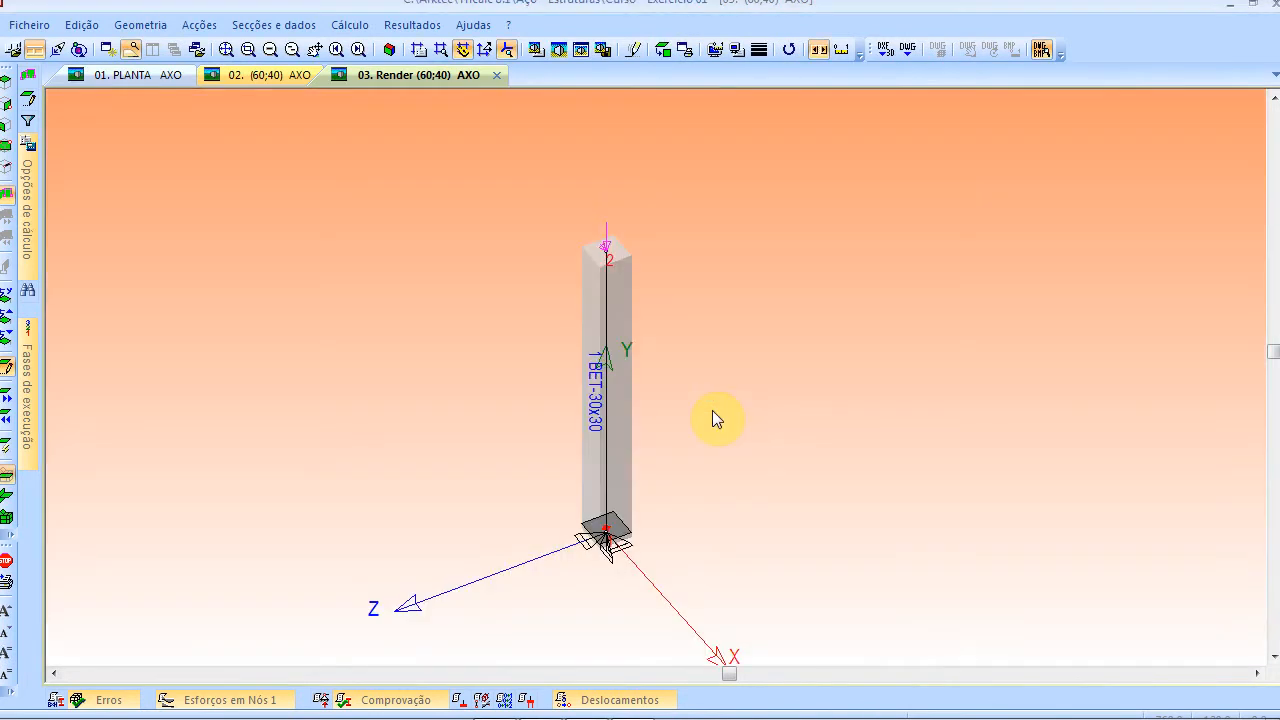
pyautogui.click(347, 25)
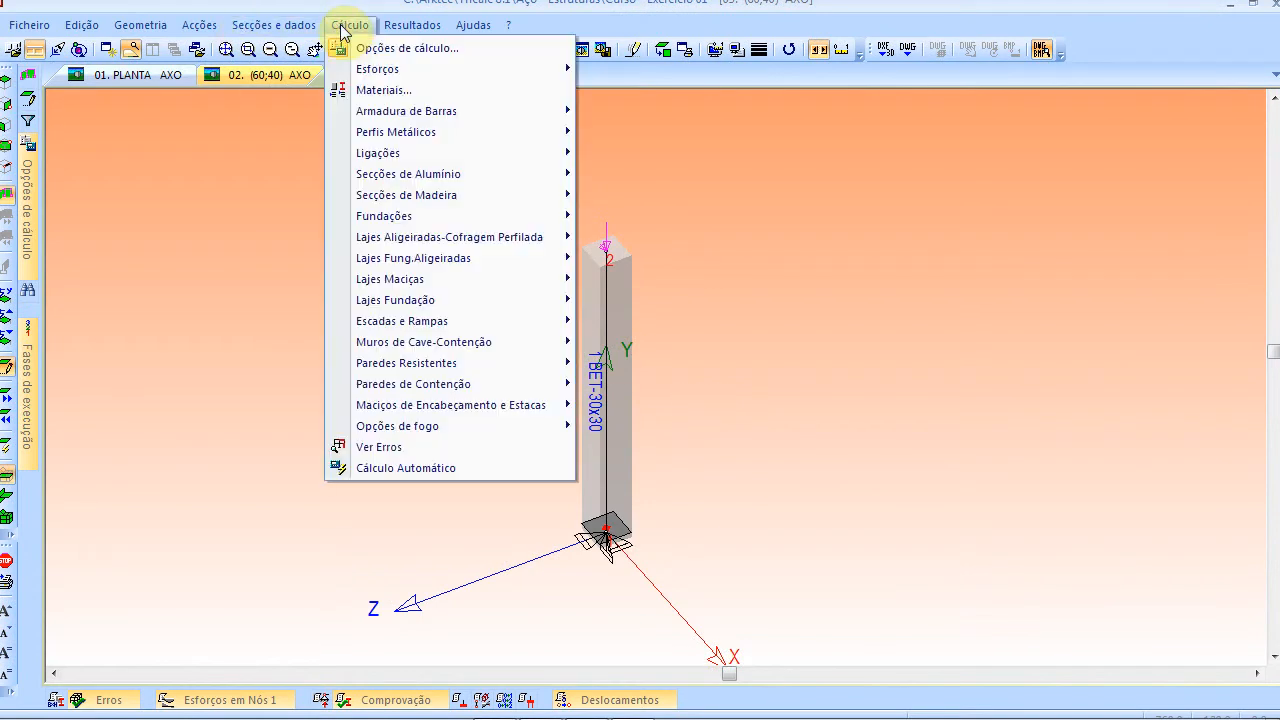
pyautogui.click(403, 468)
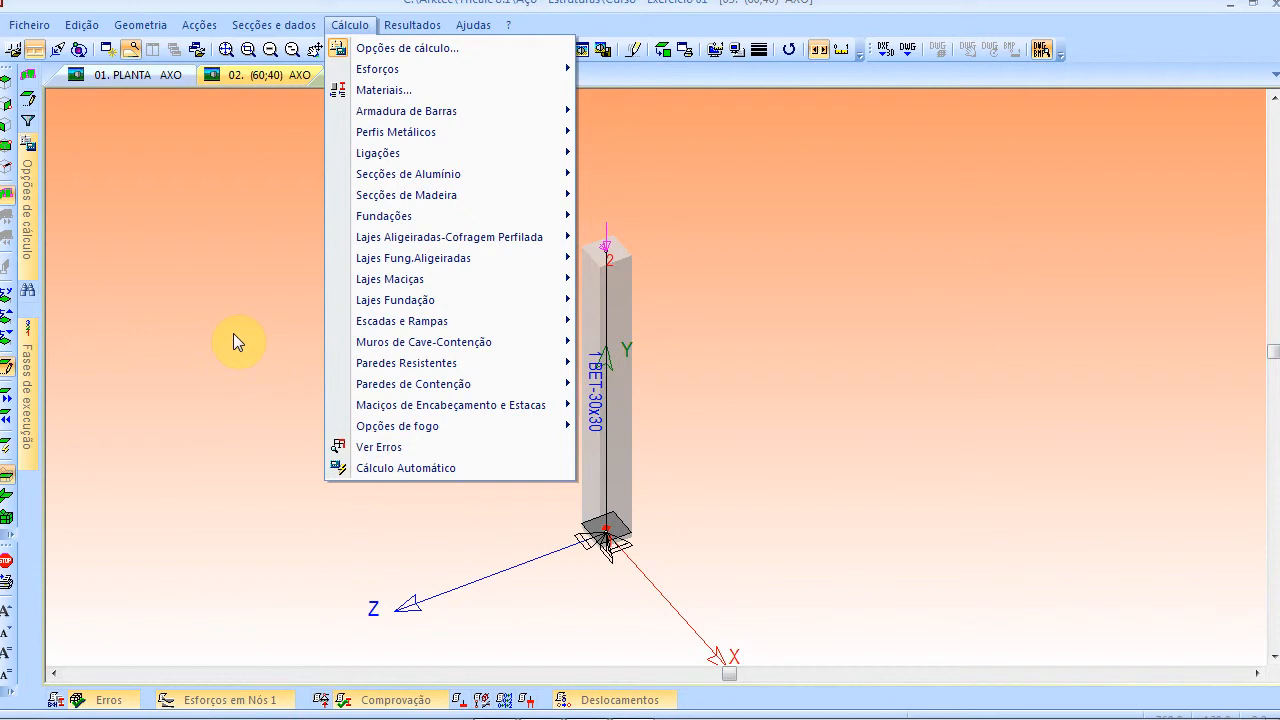
pyautogui.click(265, 26)
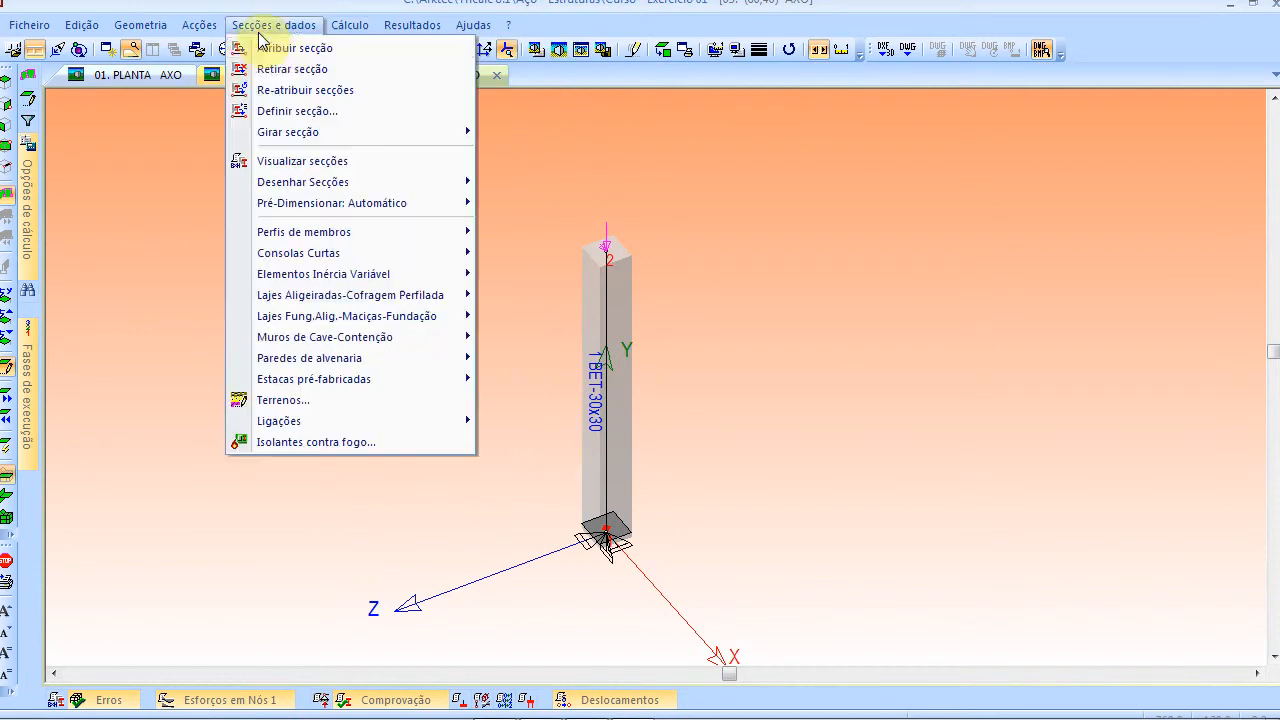
pyautogui.click(285, 97)
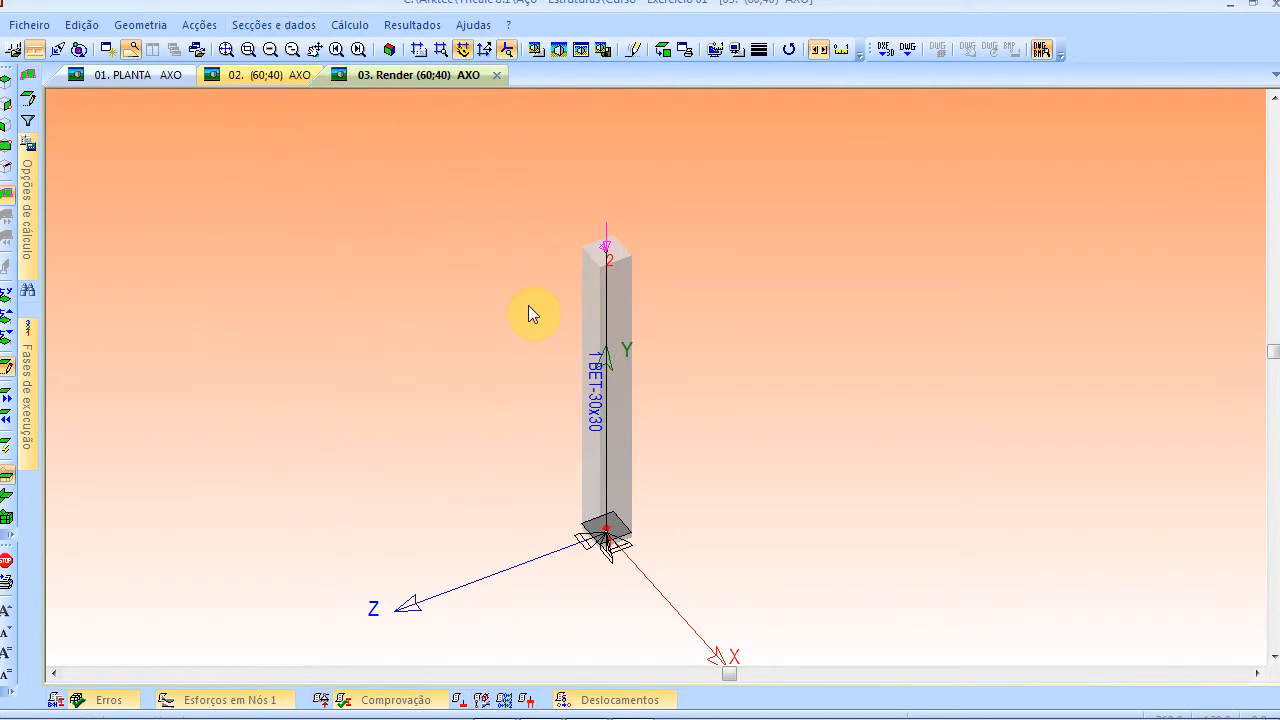
pyautogui.click(227, 48)
pyautogui.click(350, 25)
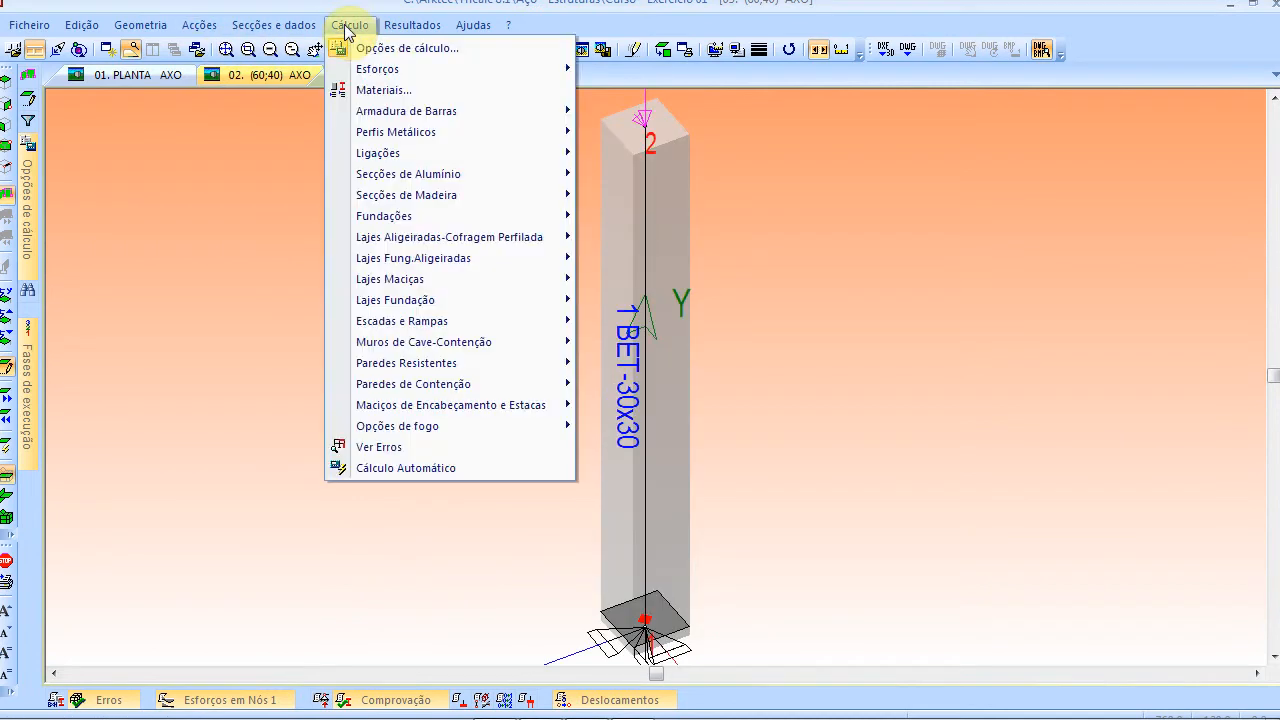
pyautogui.click(386, 468)
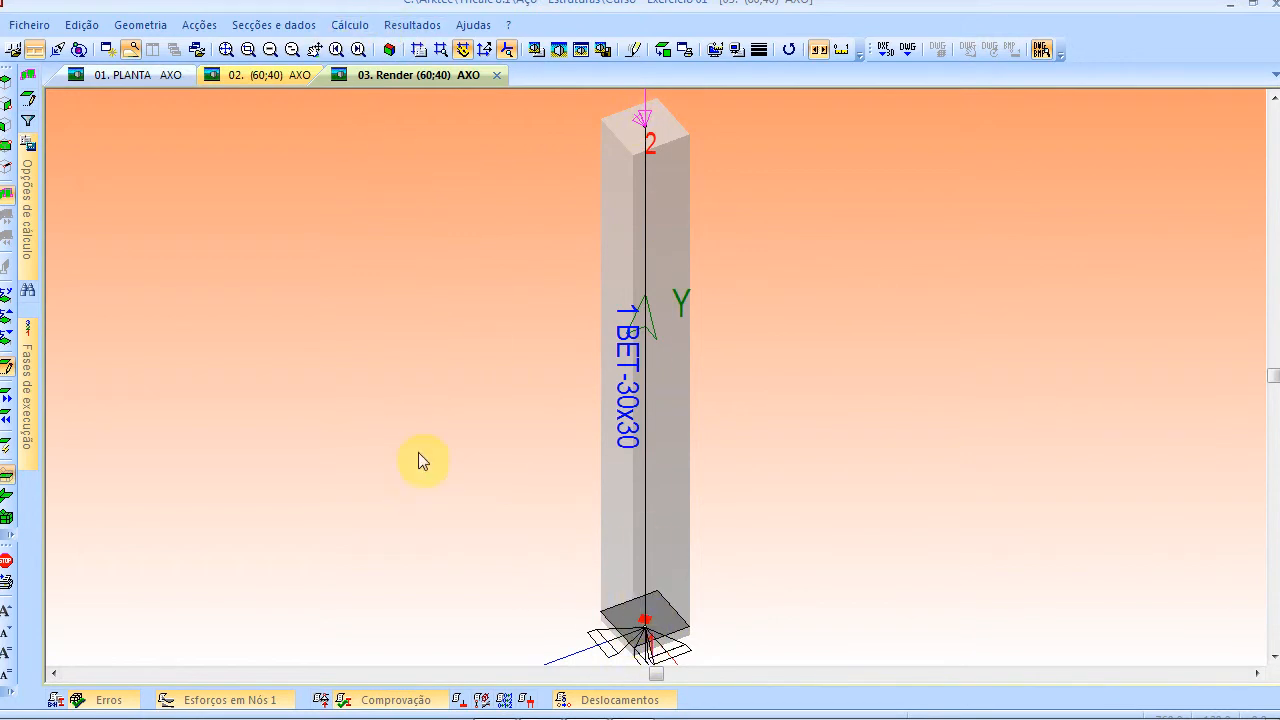
pyautogui.click(350, 25)
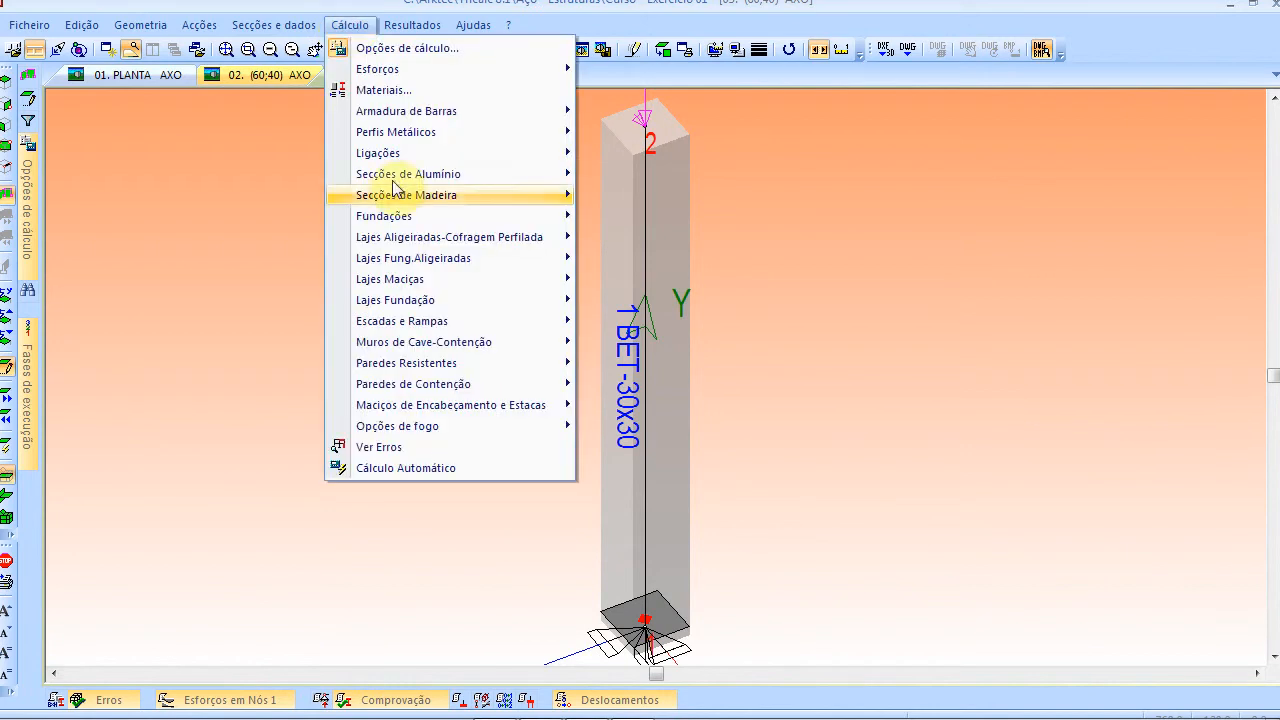
pyautogui.click(440, 470)
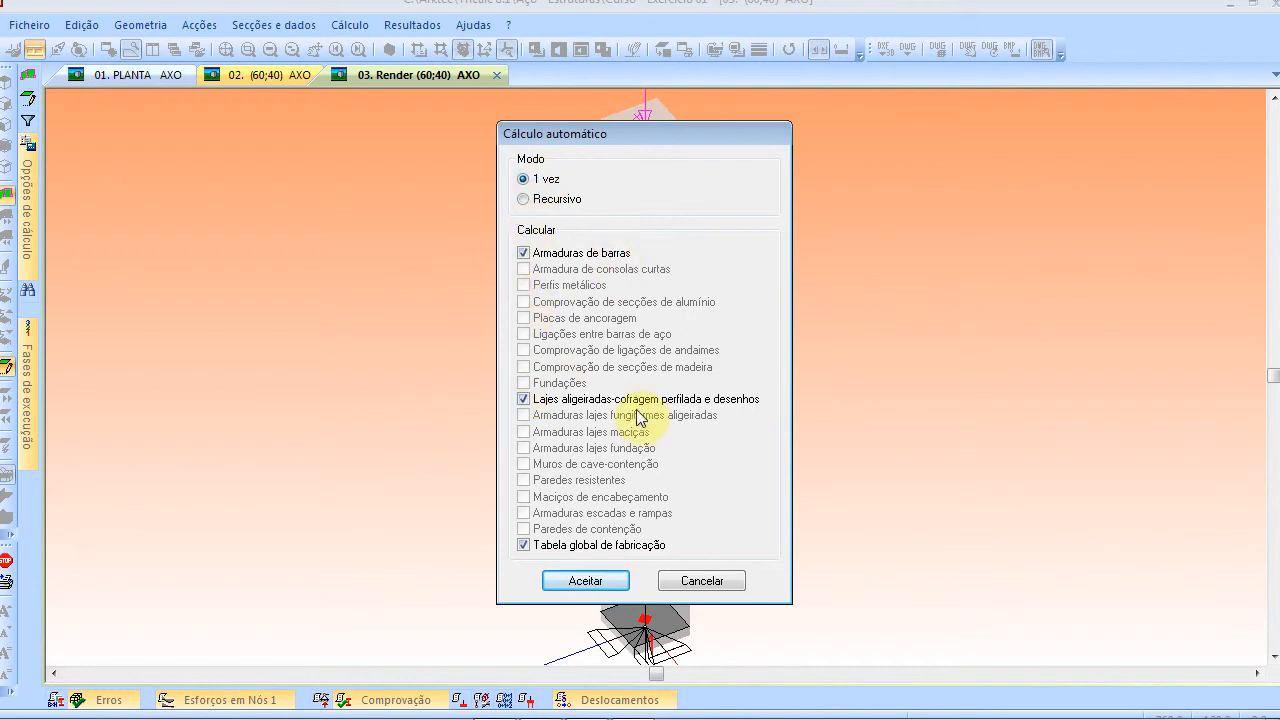
pyautogui.click(690, 581)
# Step: Deactivate the Sismo option in the load hypothesis combinations, keeping automatic combinations and the bars' own weight
pyautogui.click(200, 24)
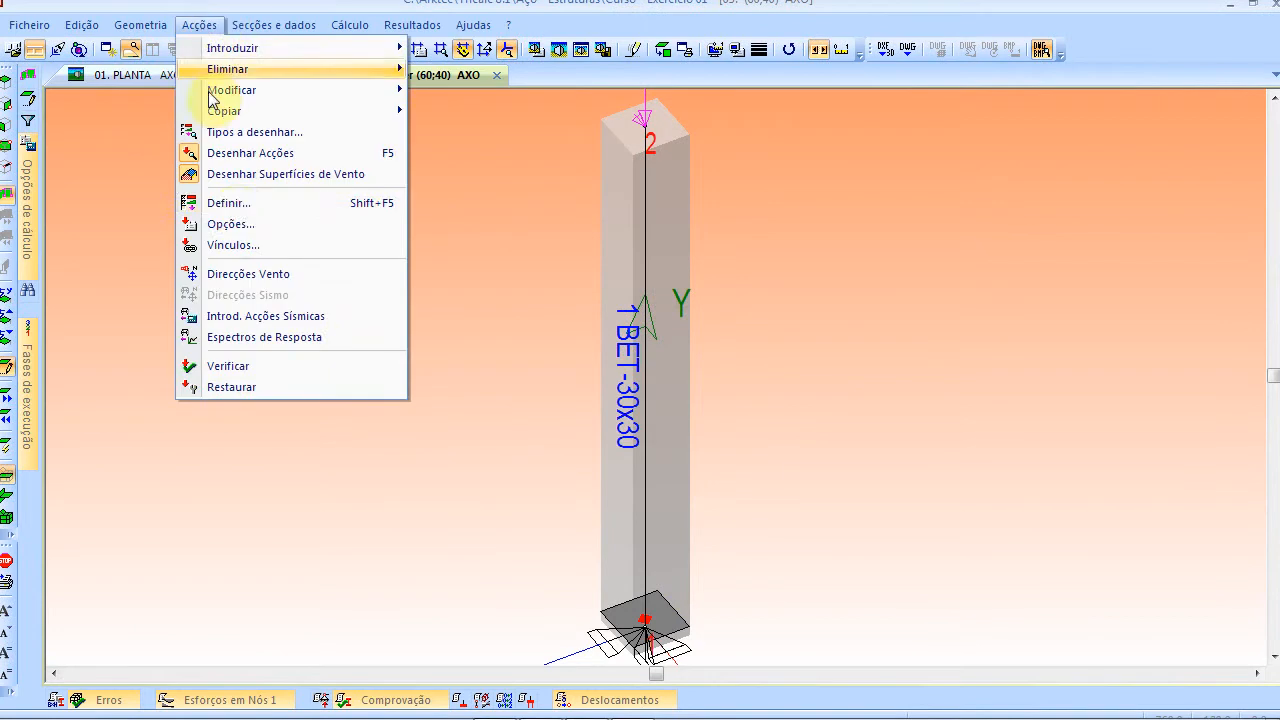
pyautogui.click(230, 224)
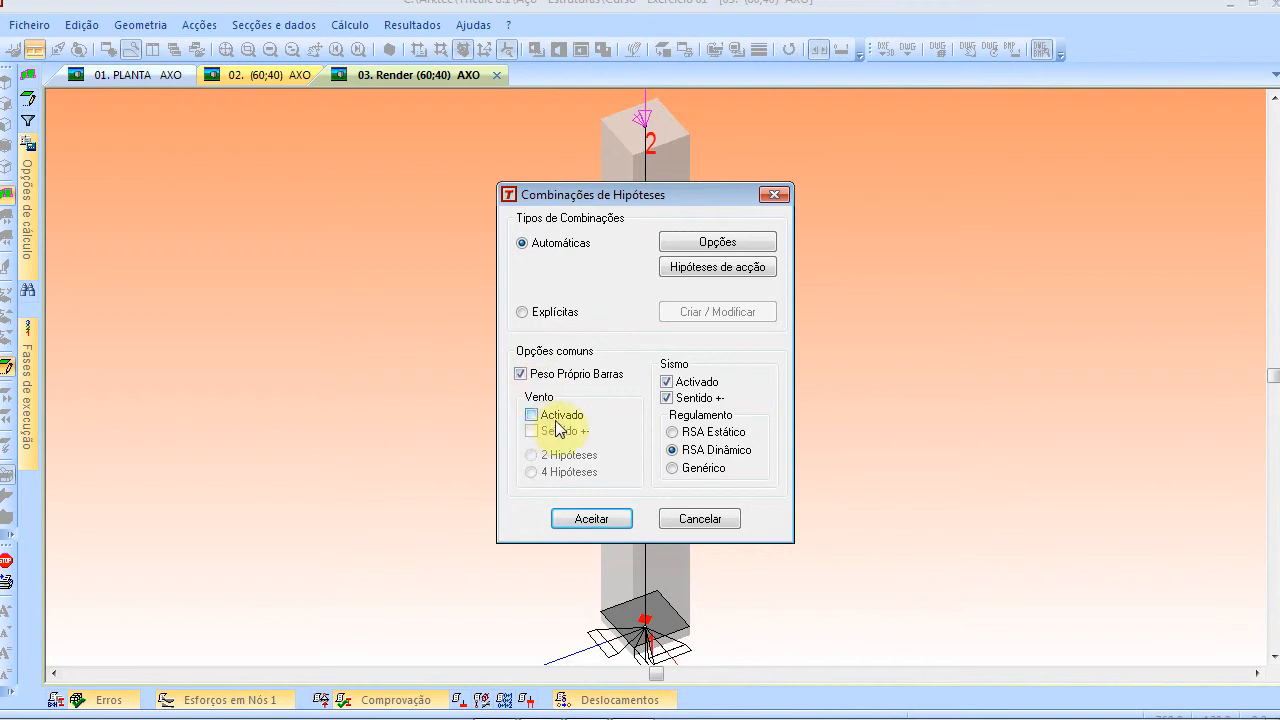
pyautogui.click(706, 386)
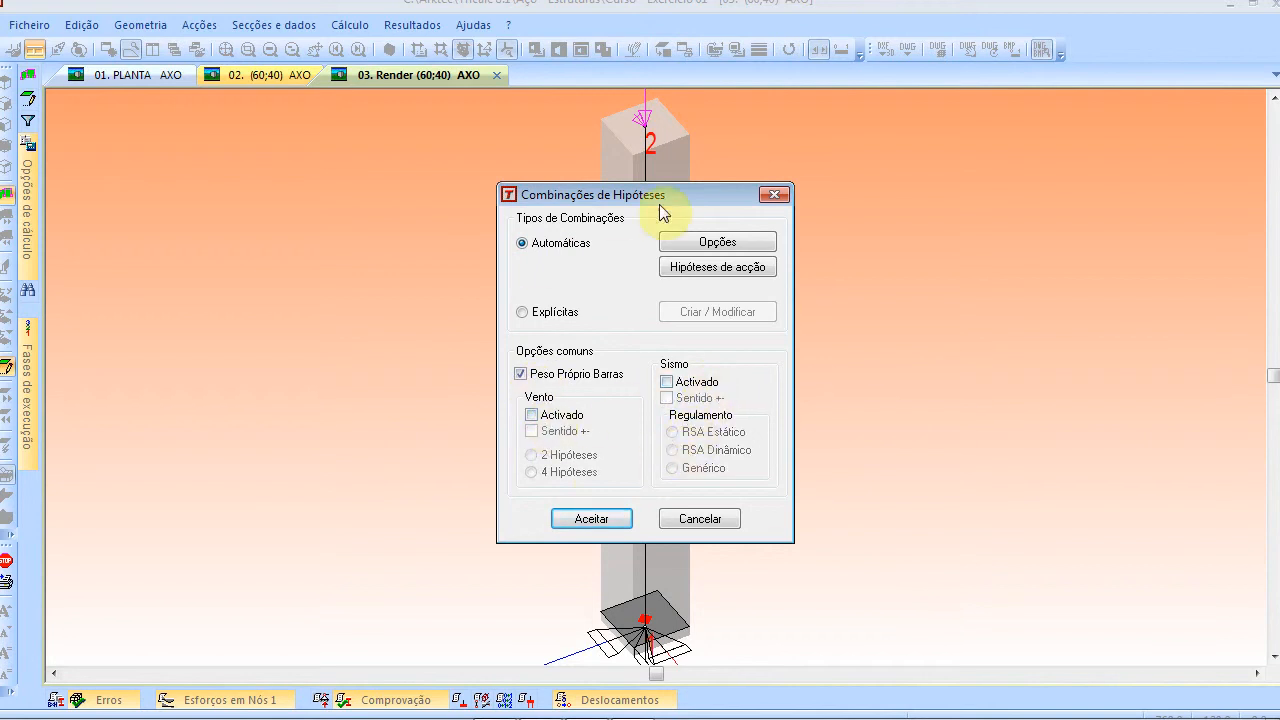
pyautogui.click(594, 518)
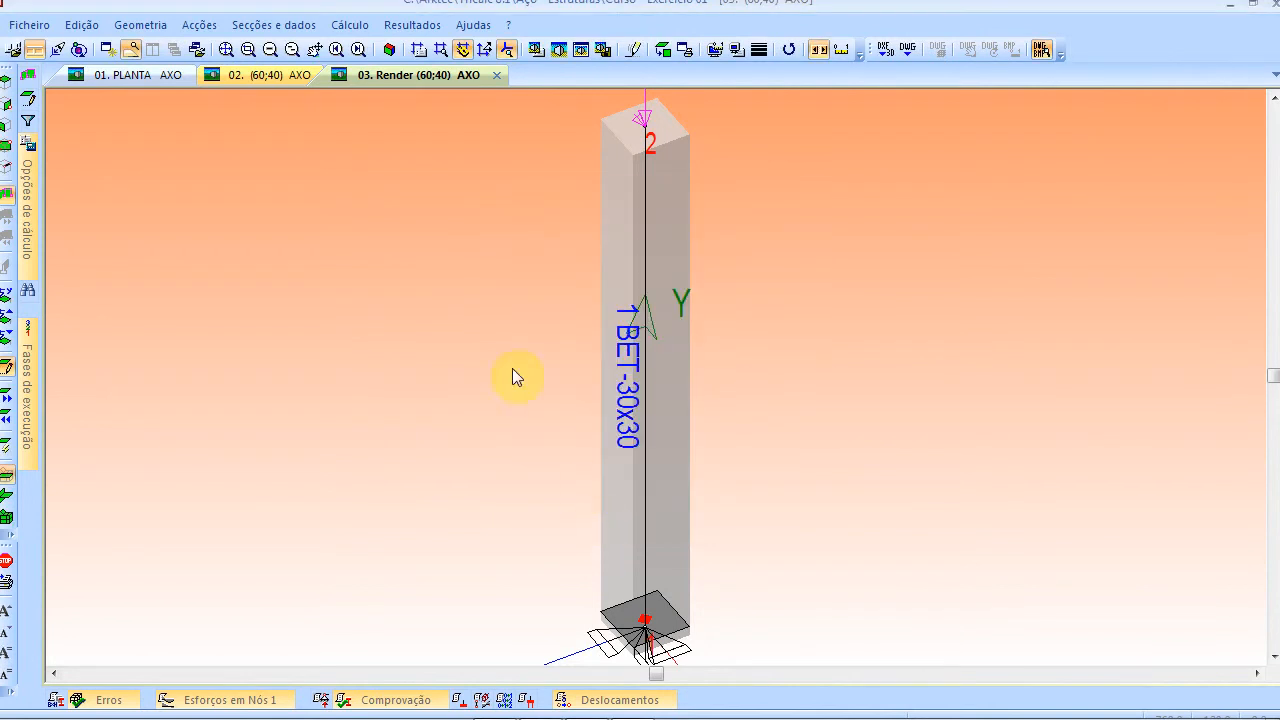
# Step: Run the automatic calculation of the column in 1 vez mode, including Armaduras de barras and Tabela global de fabricação
pyautogui.click(352, 27)
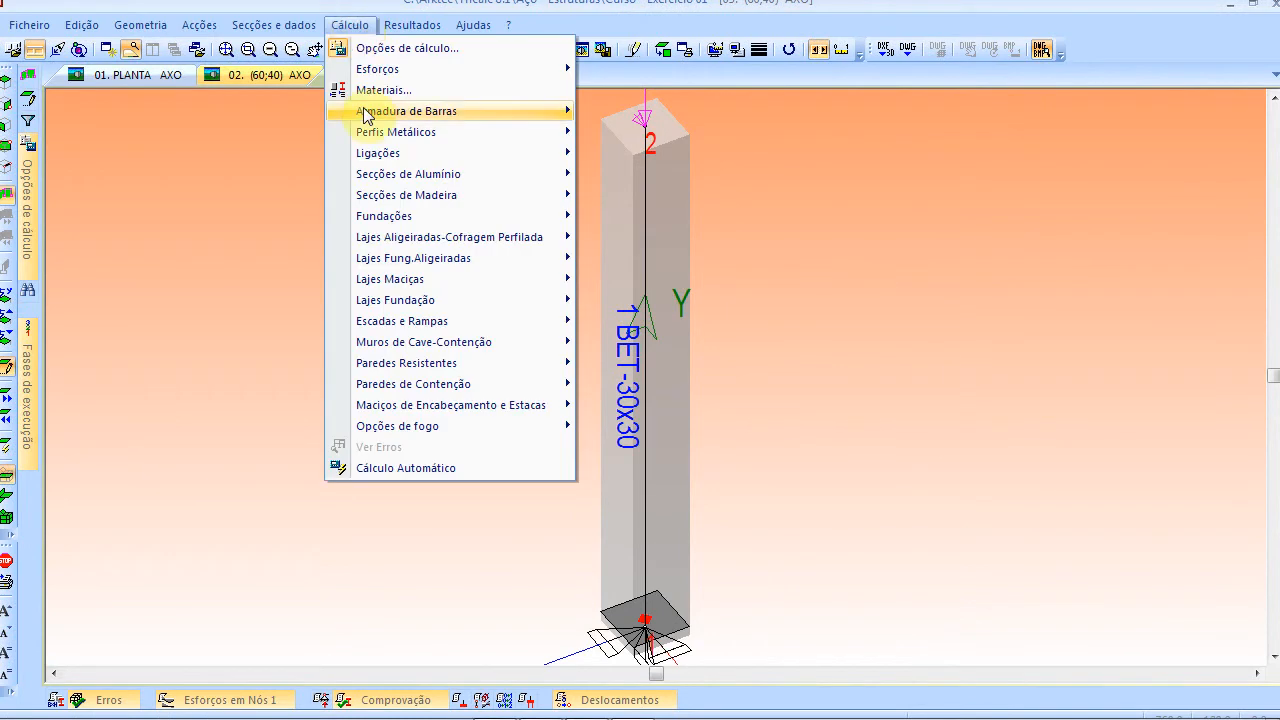
pyautogui.click(421, 466)
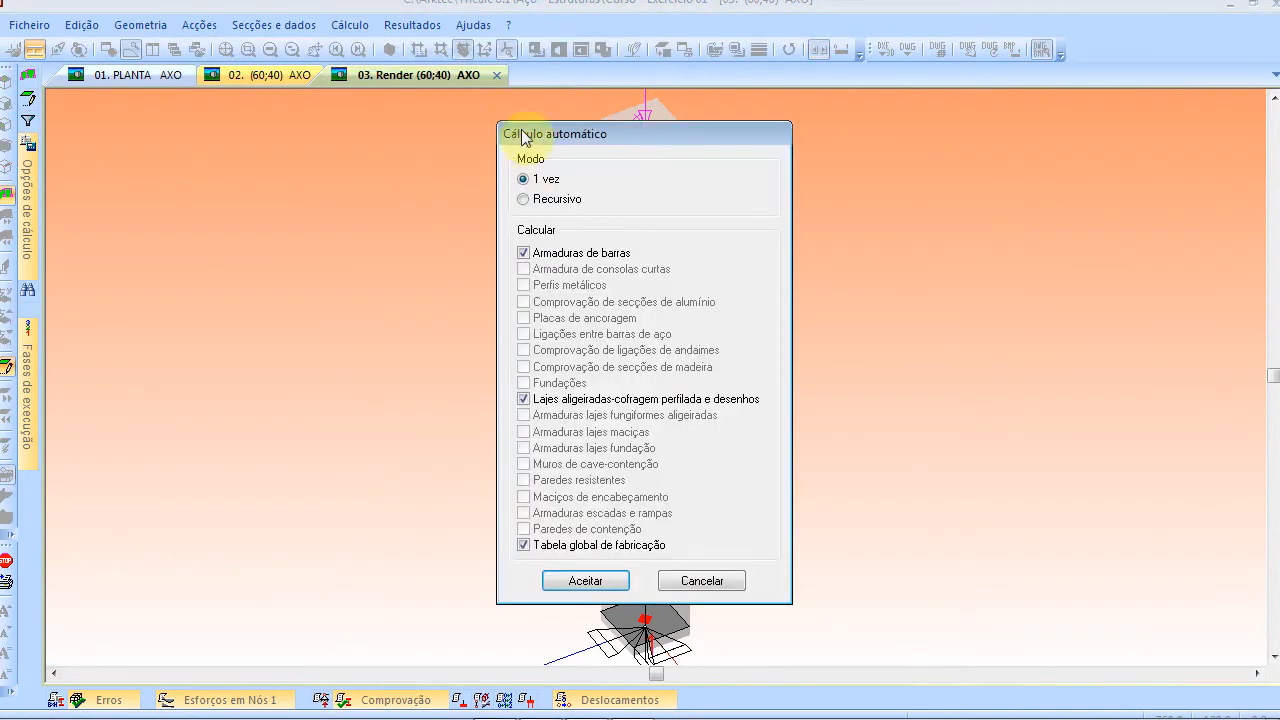
pyautogui.click(557, 581)
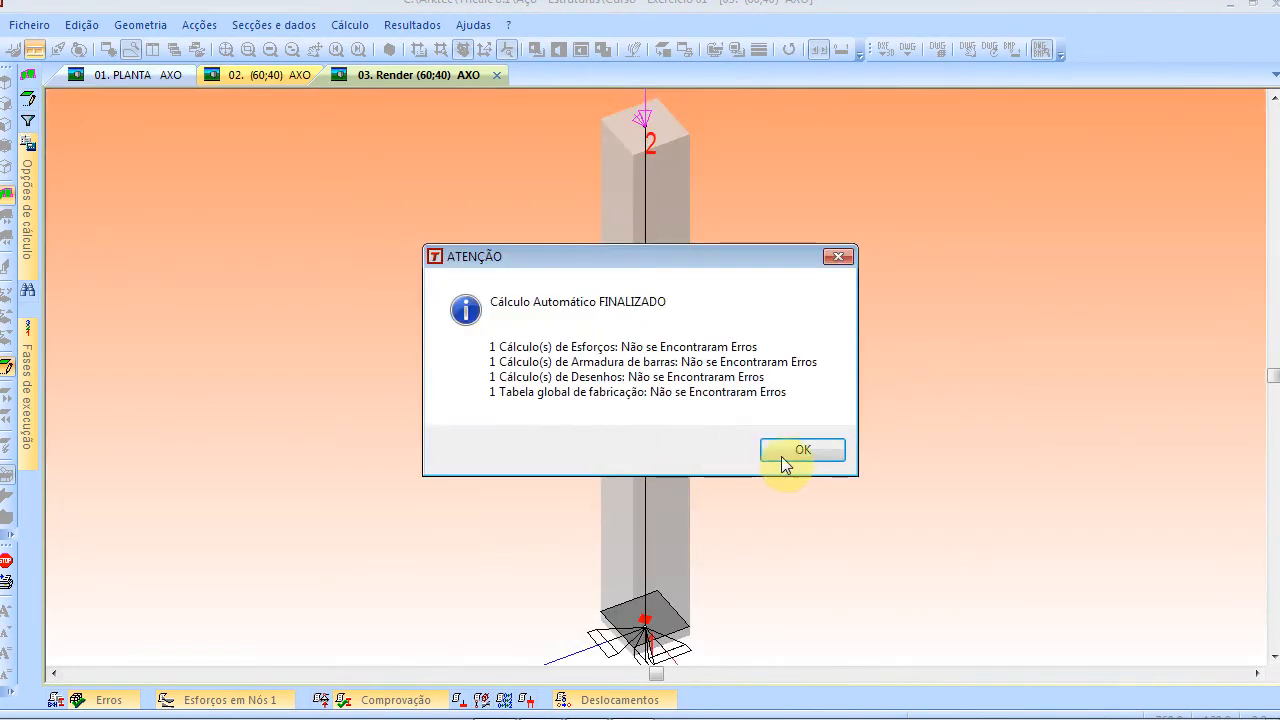
pyautogui.click(785, 458)
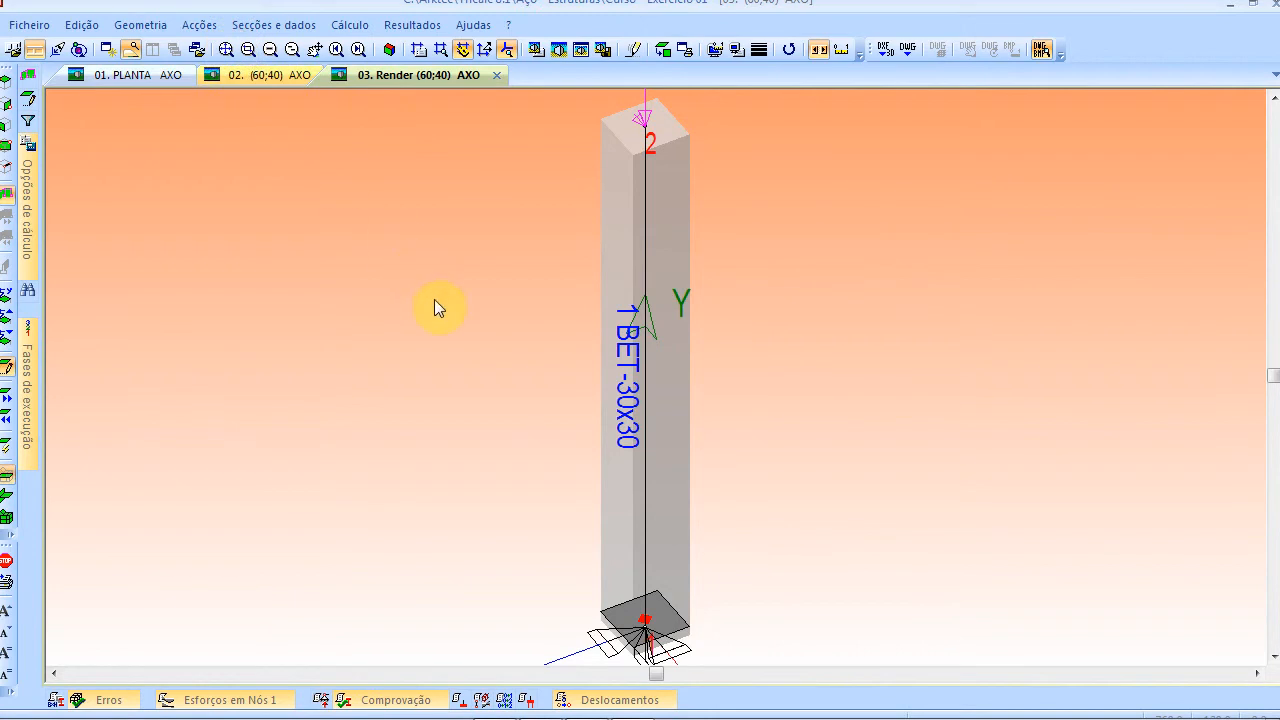
# Step: Introduce a footing at the base of the column, accepting the loss of the existing calculation results
pyautogui.scroll(-3, 436, 303)
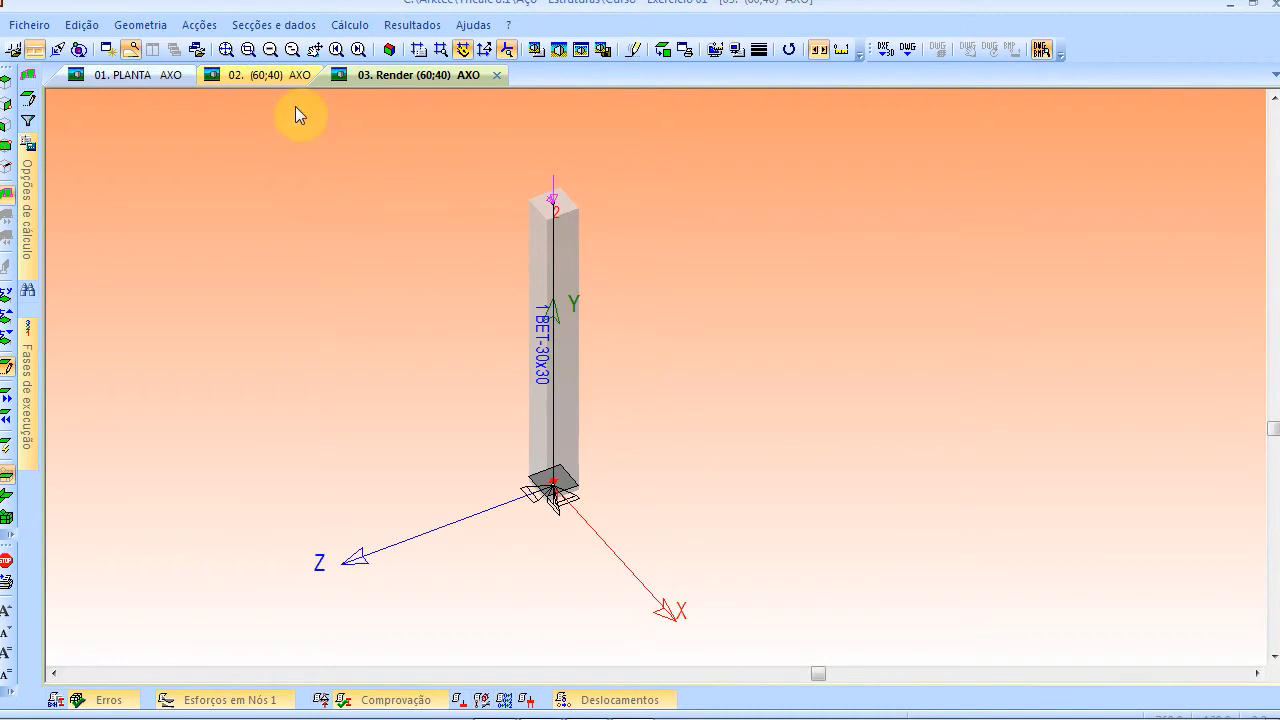
pyautogui.click(137, 27)
pyautogui.moveTo(178, 258)
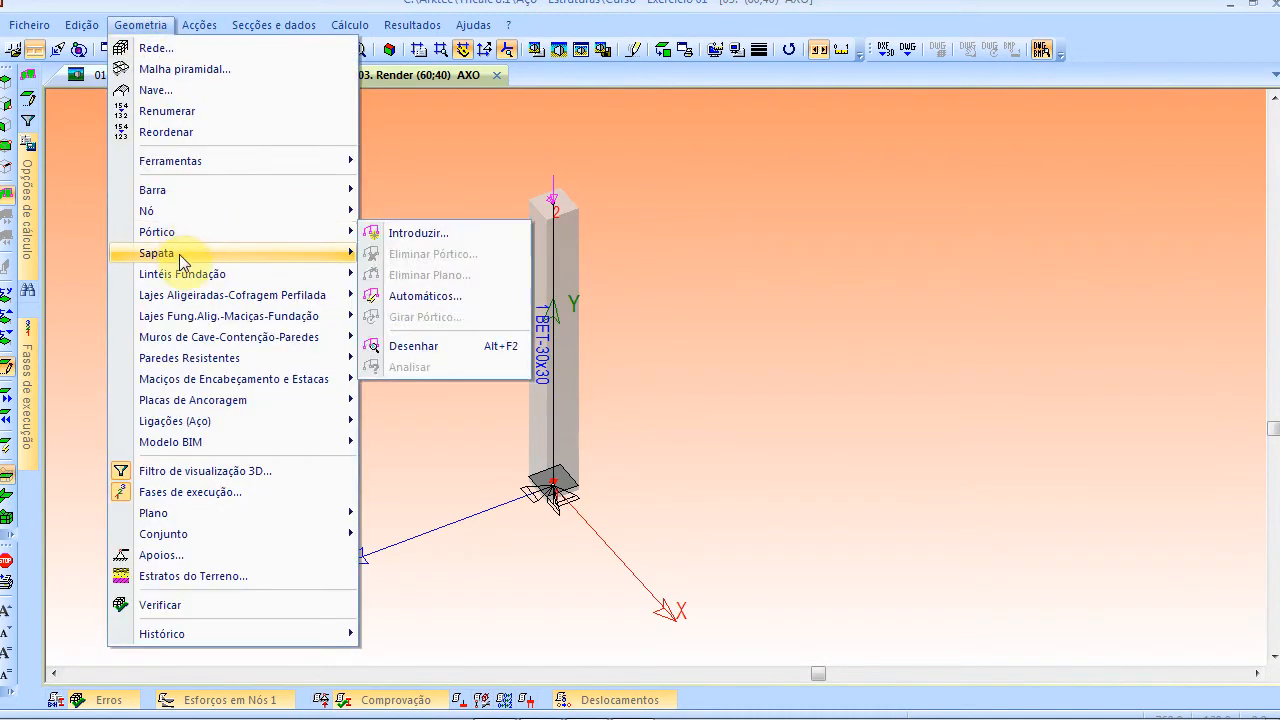
pyautogui.click(430, 254)
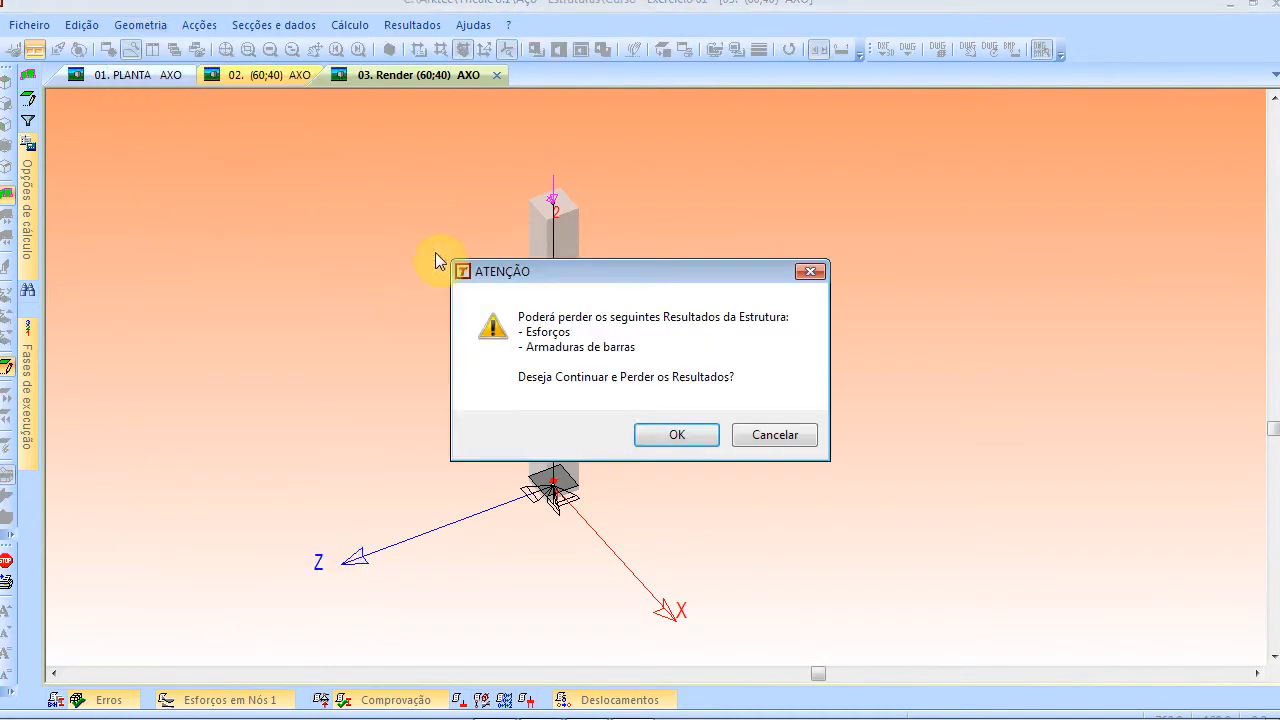
pyautogui.click(650, 434)
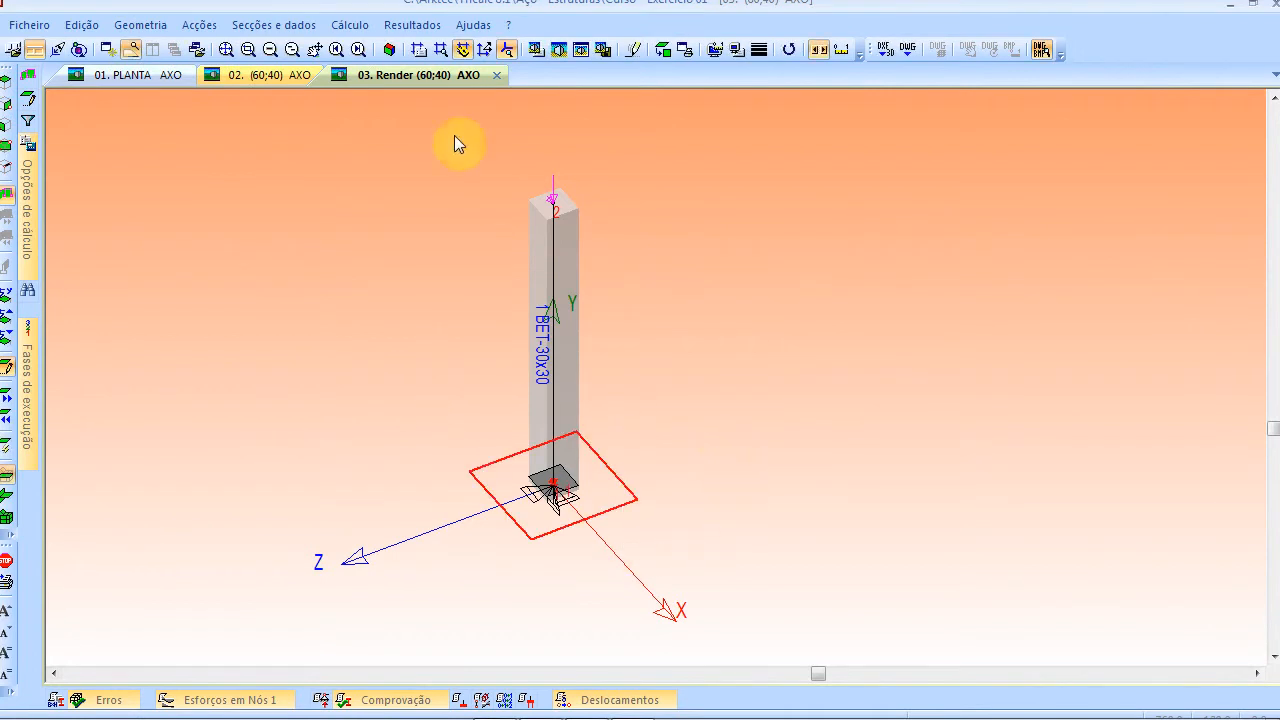
# Step: Run the automatic calculation again for the column together with its new footing
pyautogui.click(350, 25)
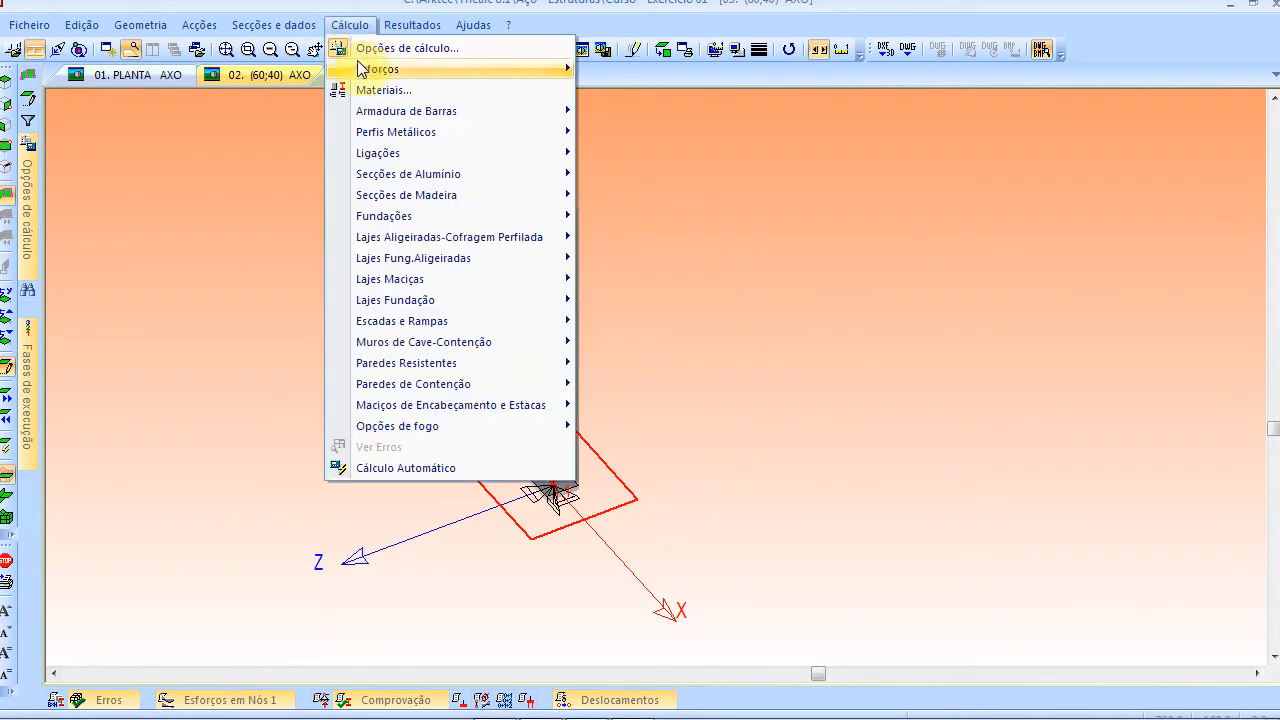
pyautogui.click(462, 468)
pyautogui.click(610, 582)
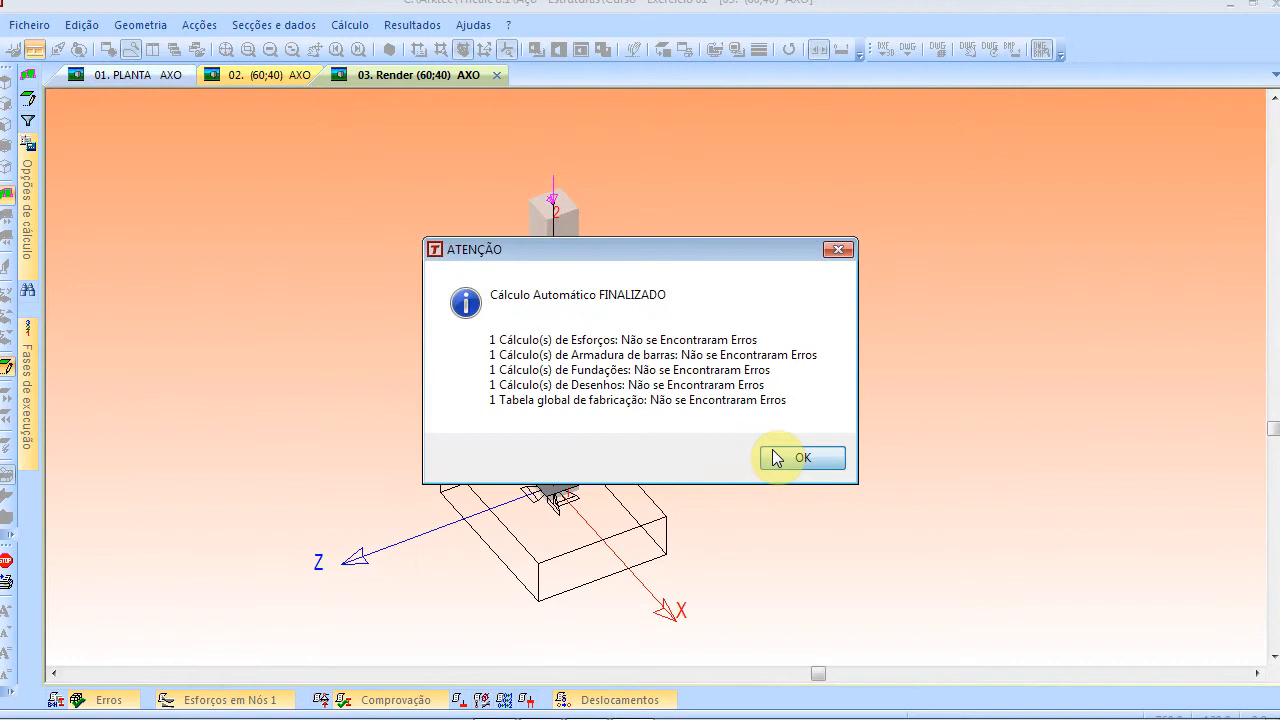
# Step: Close the calculation report and display the footing's dimensions on the model
pyautogui.click(802, 457)
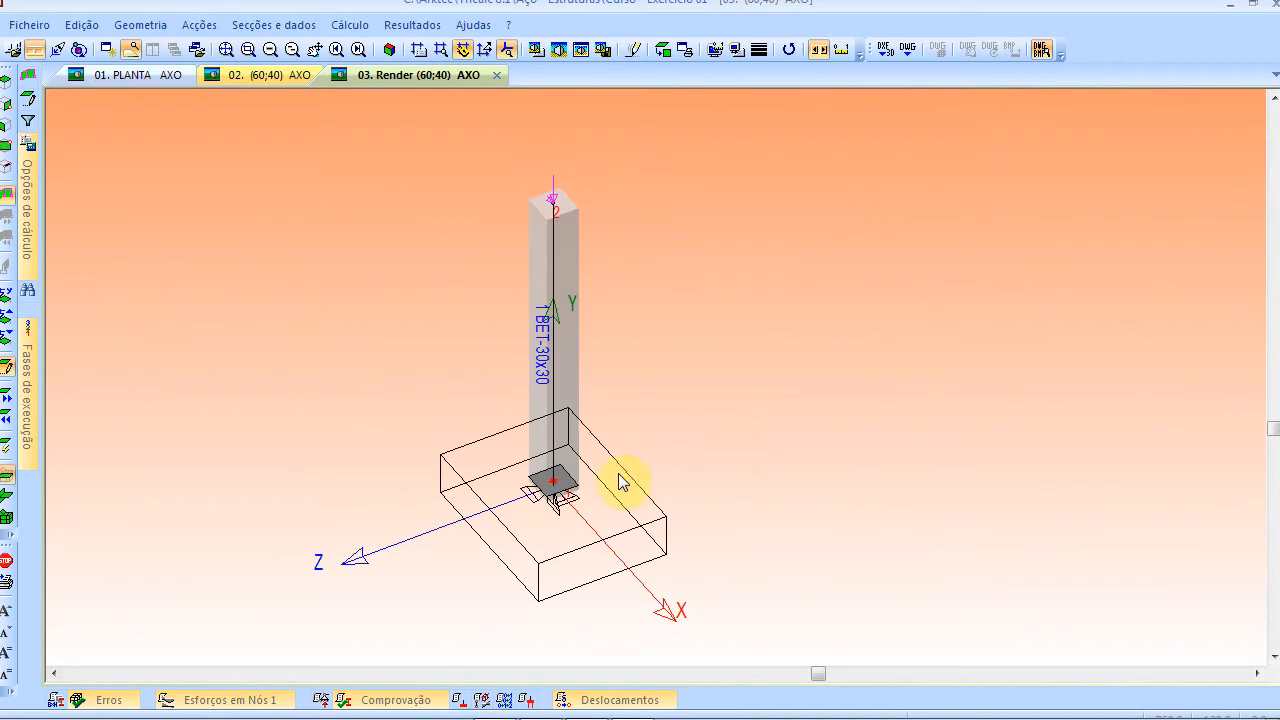
pyautogui.scroll(4, 600, 491)
pyautogui.scroll(-4, 595, 492)
pyautogui.scroll(-2, 595, 492)
pyautogui.scroll(2, 595, 492)
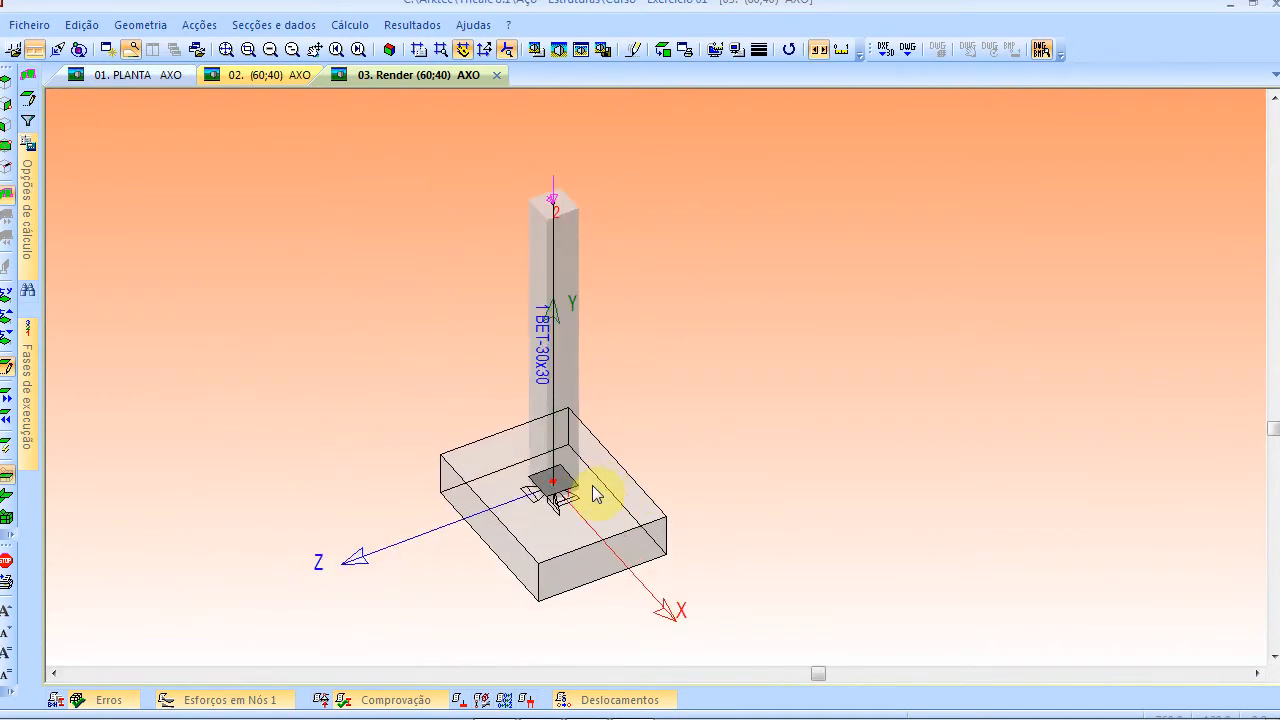
pyautogui.click(146, 25)
pyautogui.moveTo(209, 252)
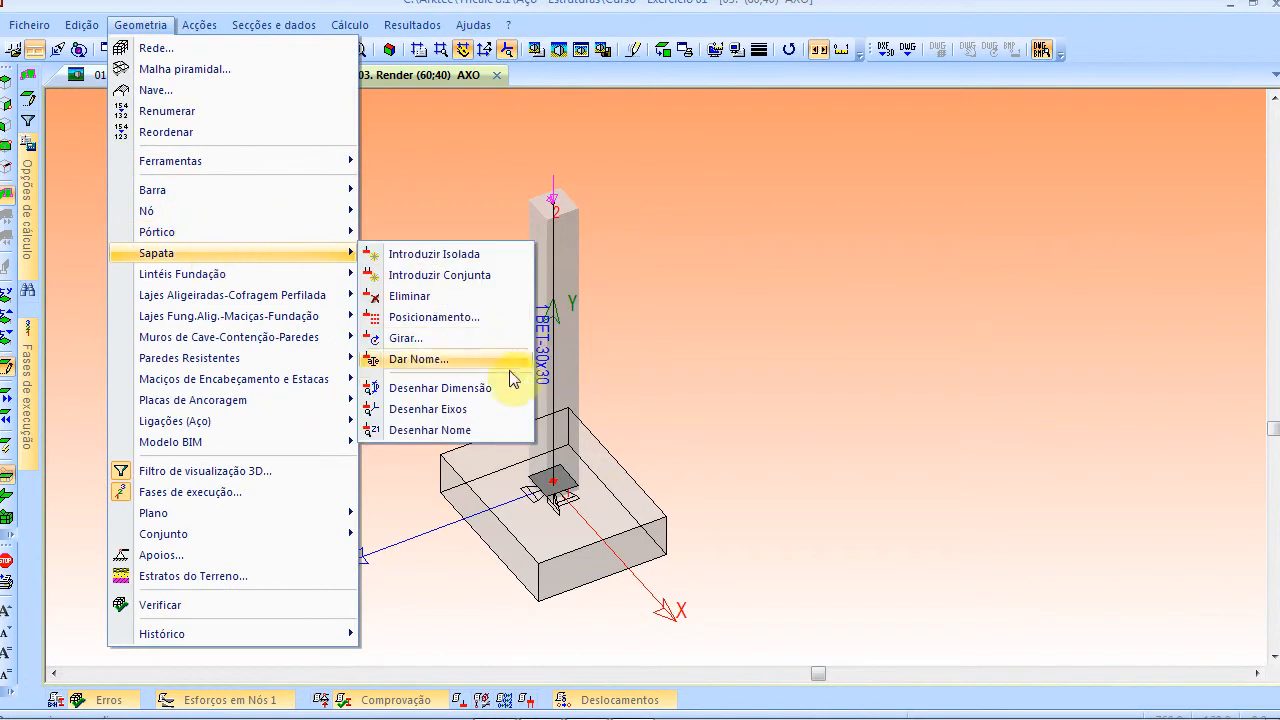
pyautogui.click(477, 395)
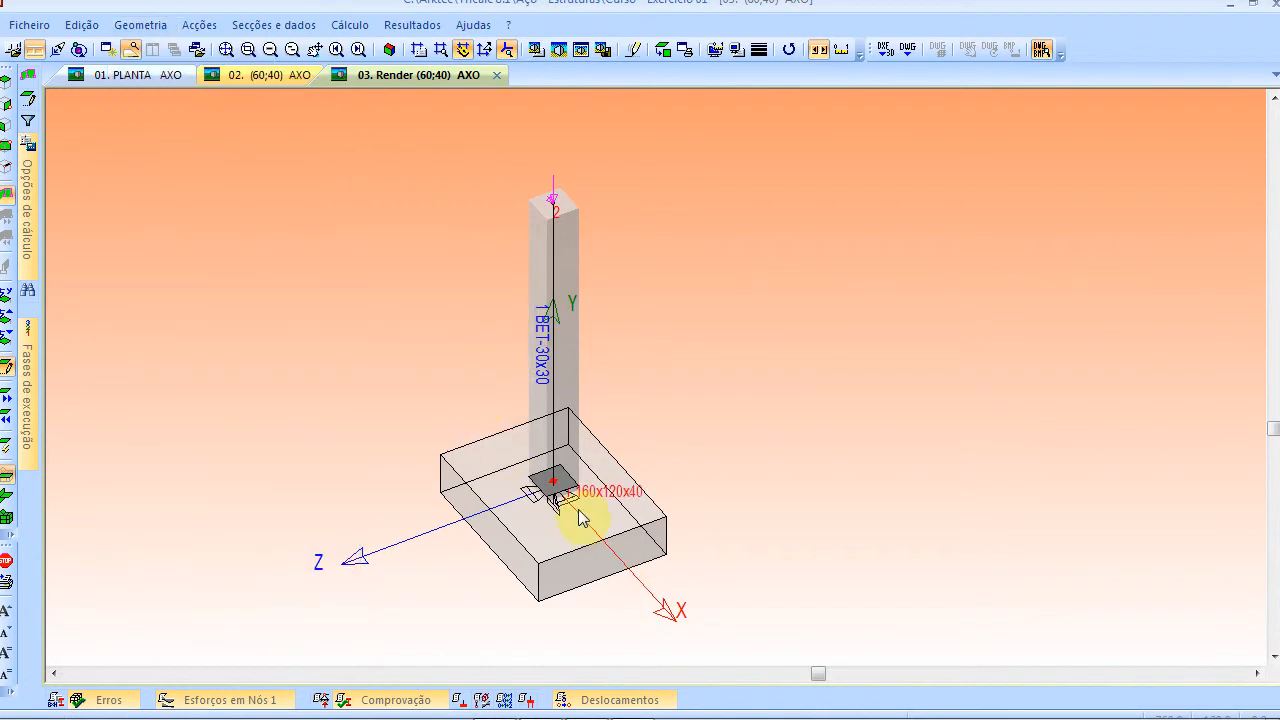
# Step: Enable Armaduras montagem in the visualization filter to show the 3D reinforcement of the column and footing
pyautogui.click(30, 120)
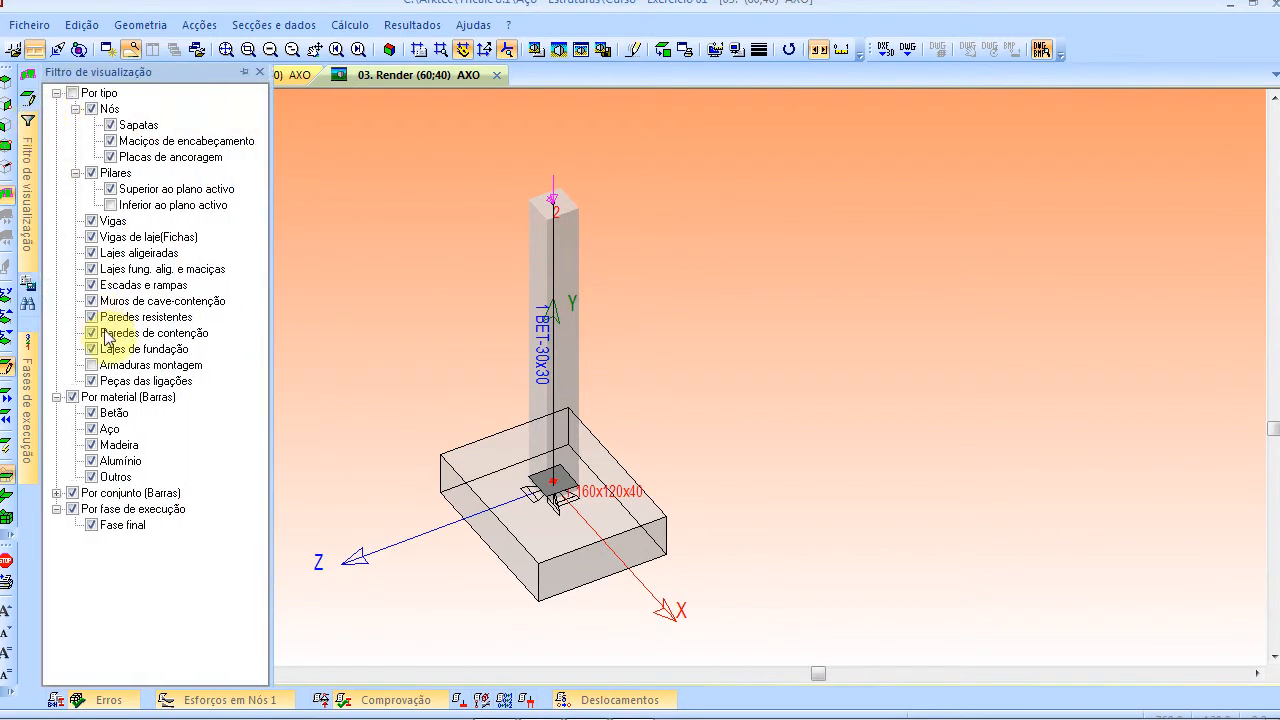
pyautogui.click(91, 365)
pyautogui.scroll(5, 560, 511)
pyautogui.scroll(-4, 560, 511)
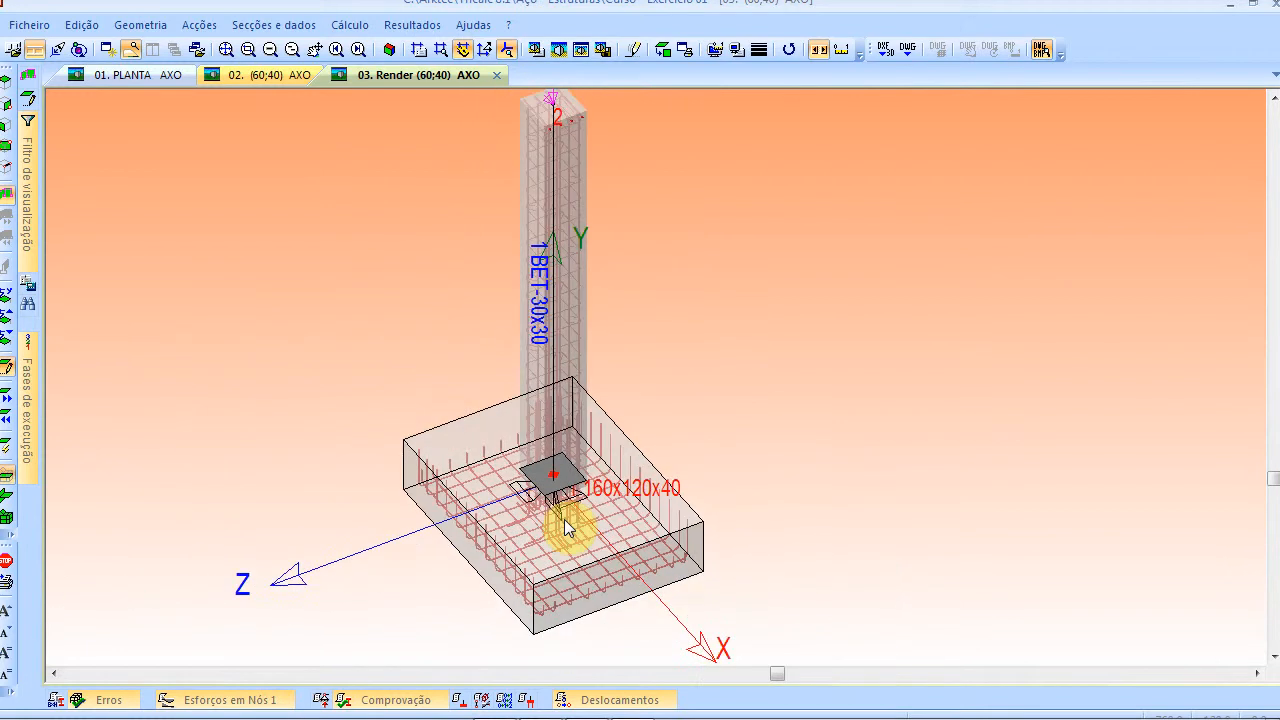
pyautogui.scroll(-1, 565, 528)
pyautogui.scroll(4, 601, 564)
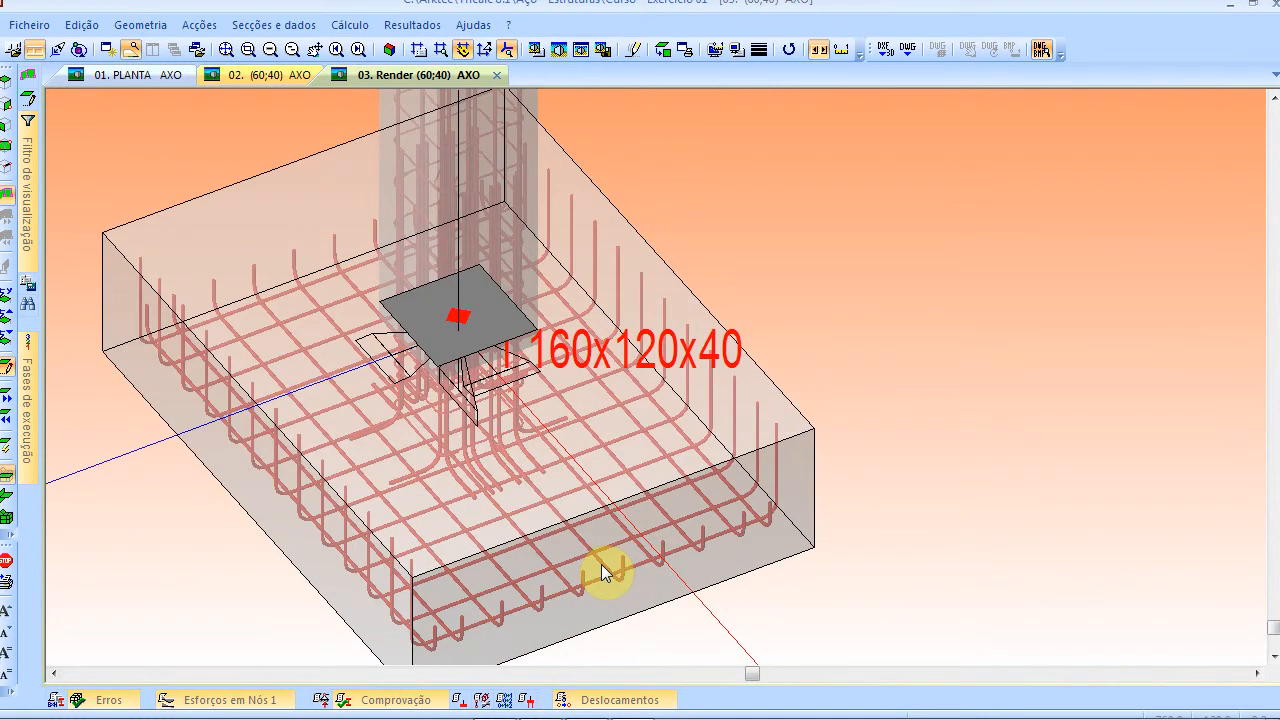
pyautogui.scroll(-5, 601, 564)
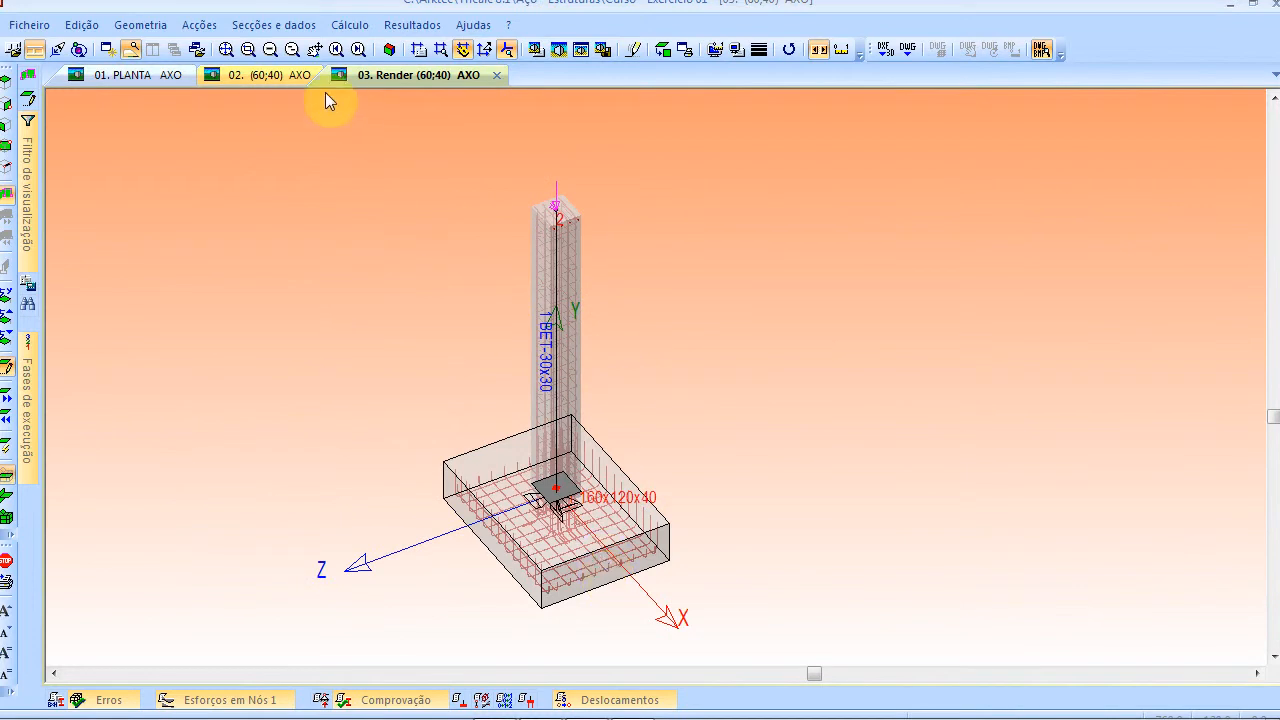
# Step: Open the column reinforcement table (Quadro Pilares) and examine the section and stirrup details of Pilar 1
pyautogui.click(411, 25)
pyautogui.moveTo(443, 120)
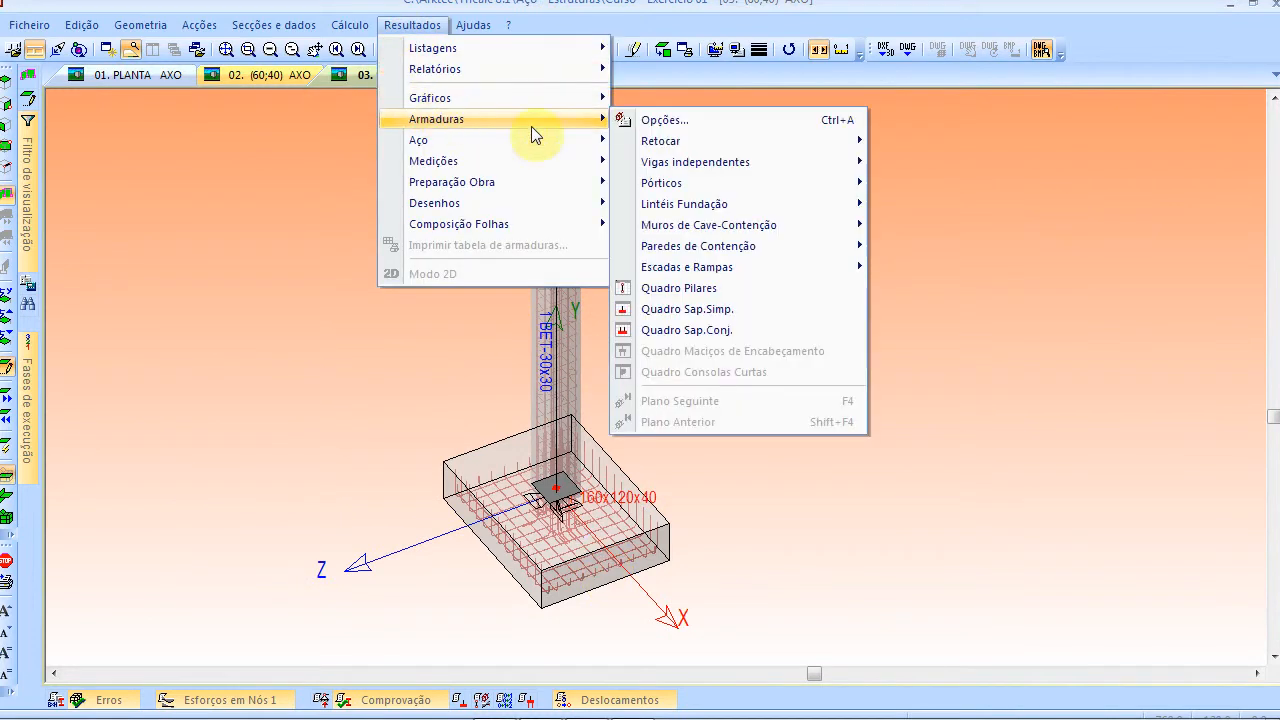
pyautogui.moveTo(761, 198)
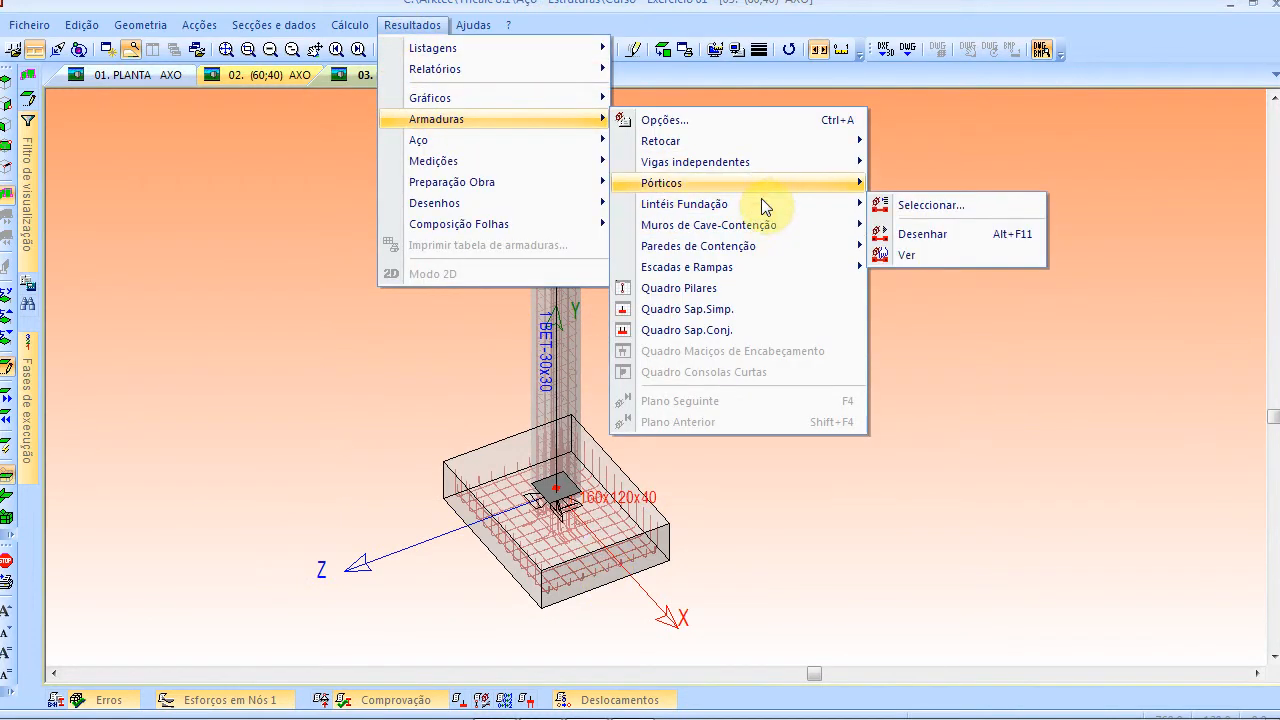
pyautogui.click(756, 289)
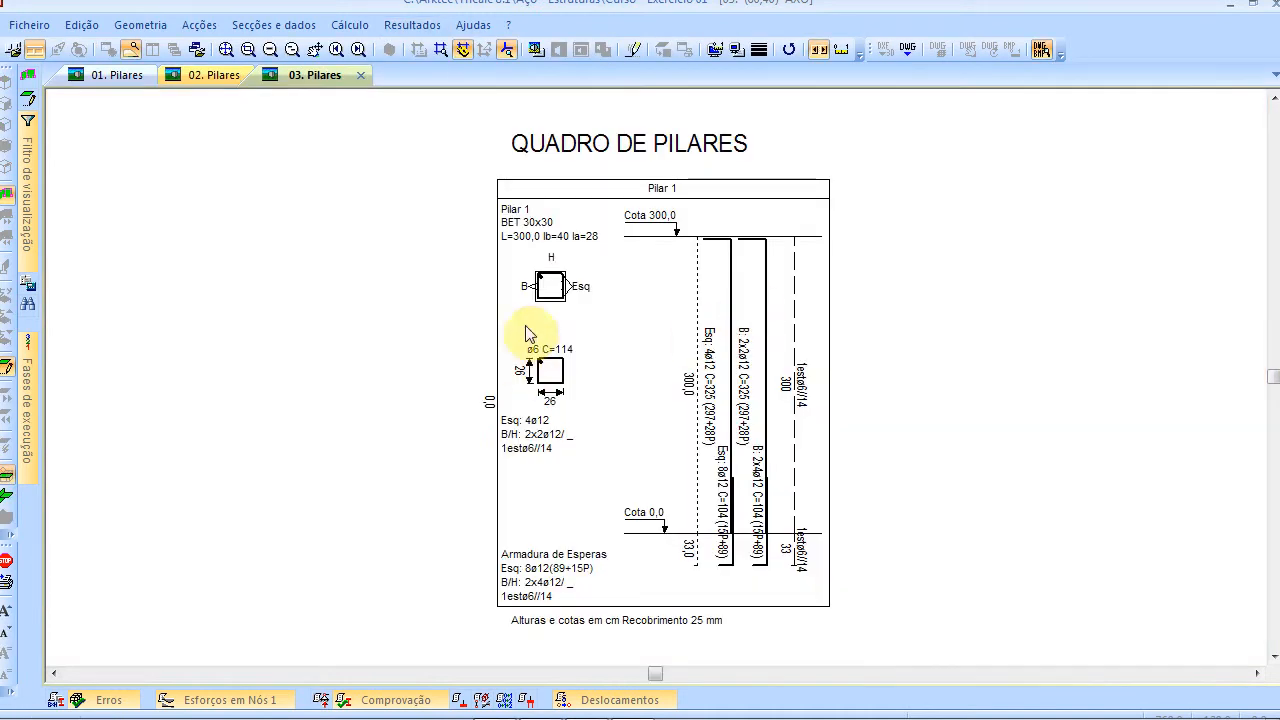
pyautogui.scroll(3, 523, 366)
pyautogui.moveTo(600, 244); pyautogui.dragTo(457, 400, button='middle')
pyautogui.scroll(4, 457, 390)
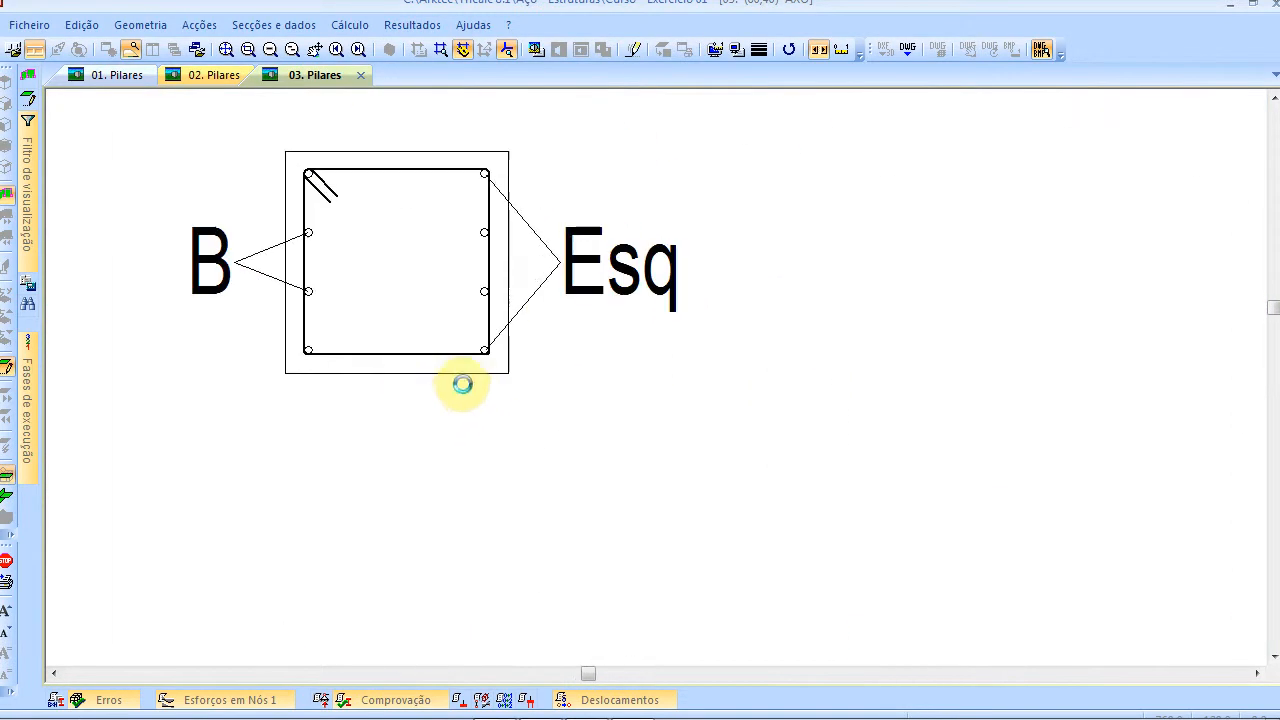
pyautogui.scroll(-3, 452, 257)
pyautogui.scroll(-1, 458, 290)
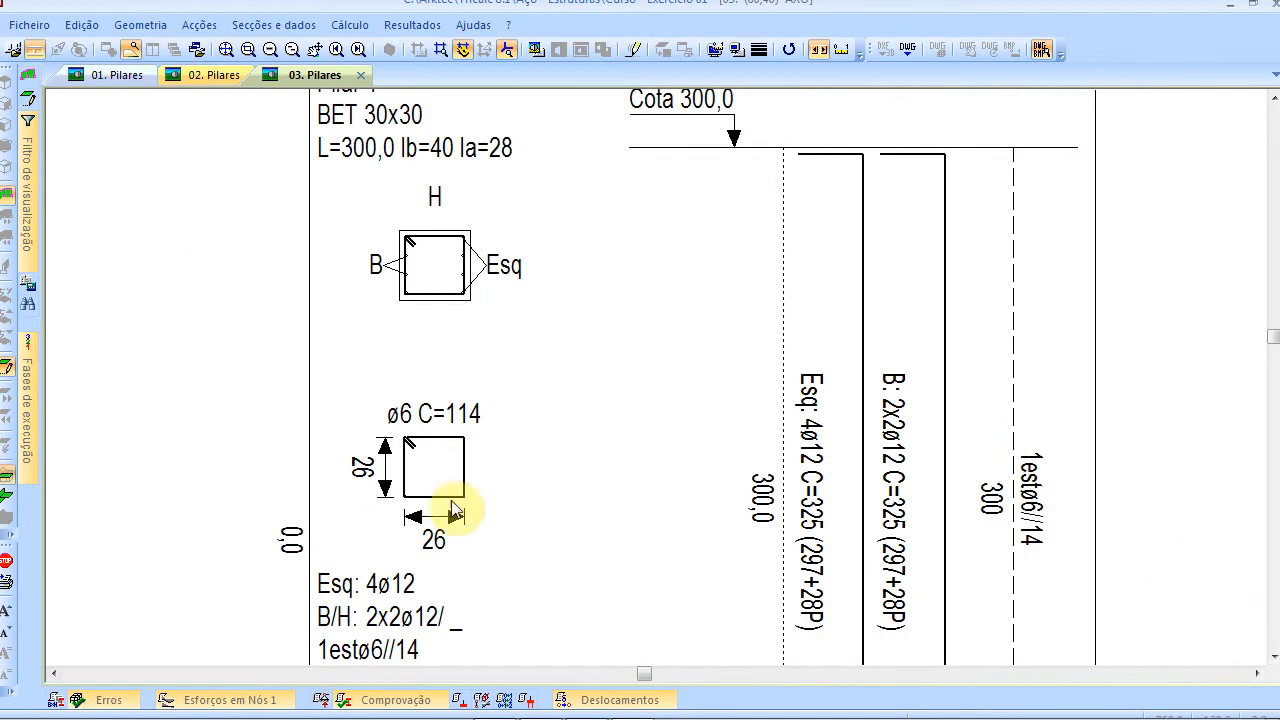
# Step: Examine the longitudinal bars, starter bars and stirrup spacing along Pilar 1, and return to the 3D model
pyautogui.scroll(-3, 450, 505)
pyautogui.moveTo(429, 380); pyautogui.dragTo(266, 185, button='middle')
pyautogui.moveTo(408, 316); pyautogui.dragTo(343, 306, button='middle')
pyautogui.scroll(4, 471, 545)
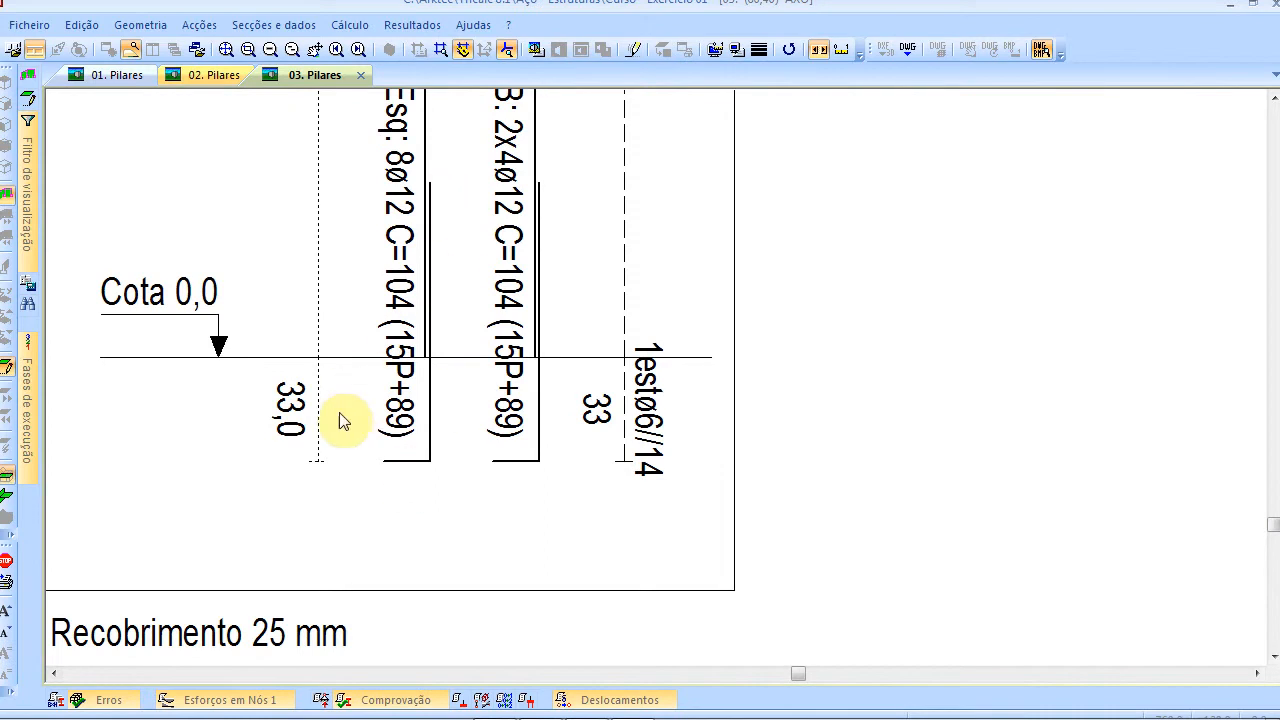
pyautogui.moveTo(467, 236); pyautogui.dragTo(470, 401, button='middle')
pyautogui.scroll(-3, 477, 369)
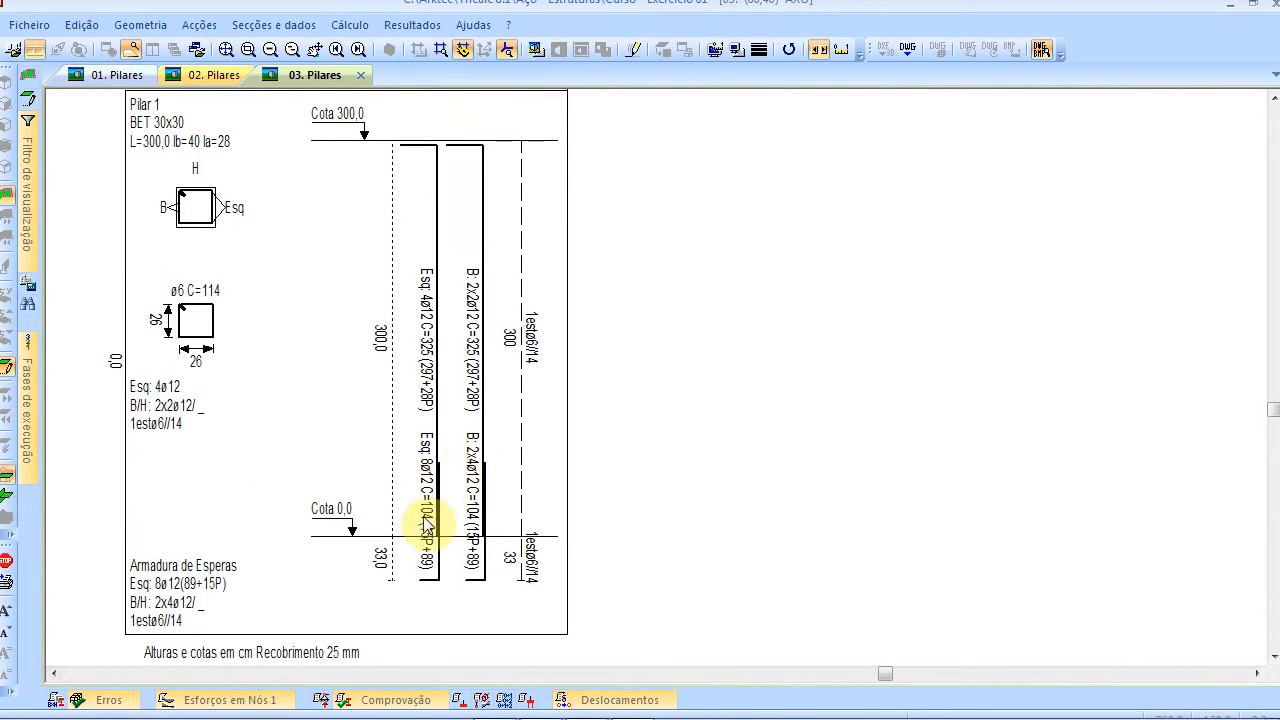
pyautogui.scroll(3, 500, 518)
pyautogui.scroll(-3, 487, 404)
pyautogui.scroll(-3, 487, 404)
pyautogui.moveTo(491, 300); pyautogui.dragTo(457, 434, button='middle')
pyautogui.scroll(4, 452, 455)
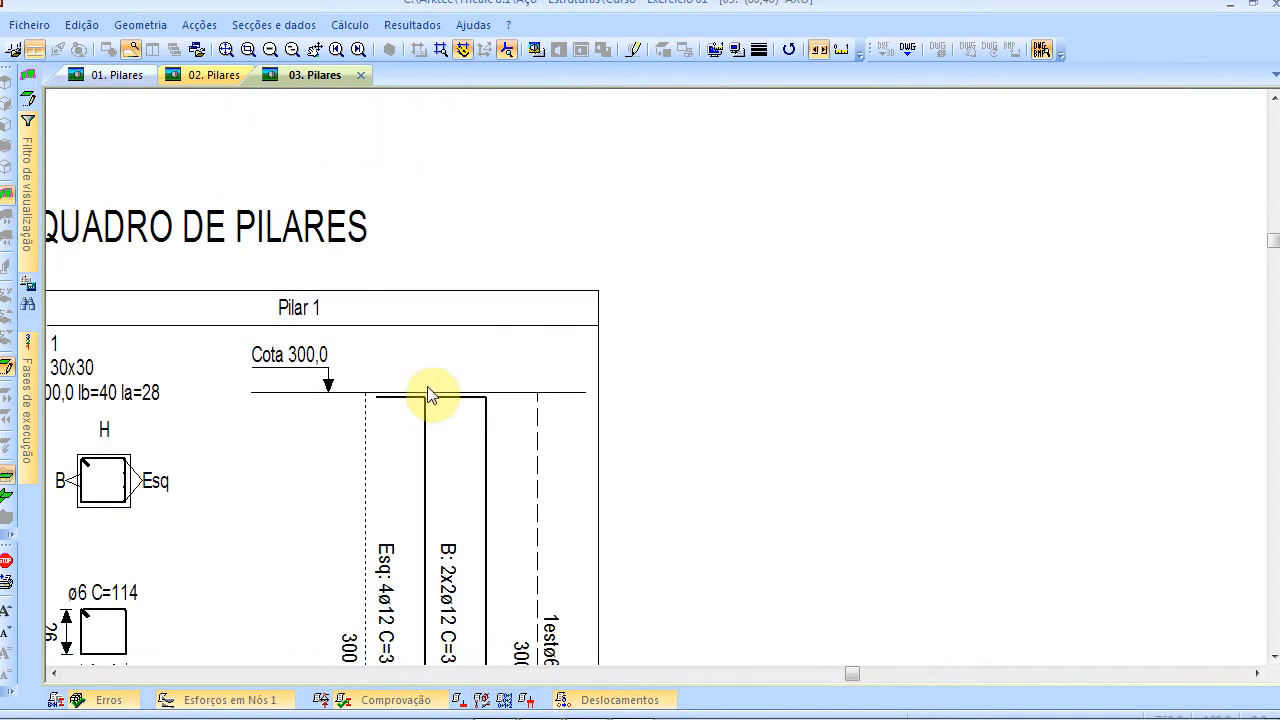
pyautogui.scroll(-3, 430, 393)
pyautogui.scroll(4, 435, 478)
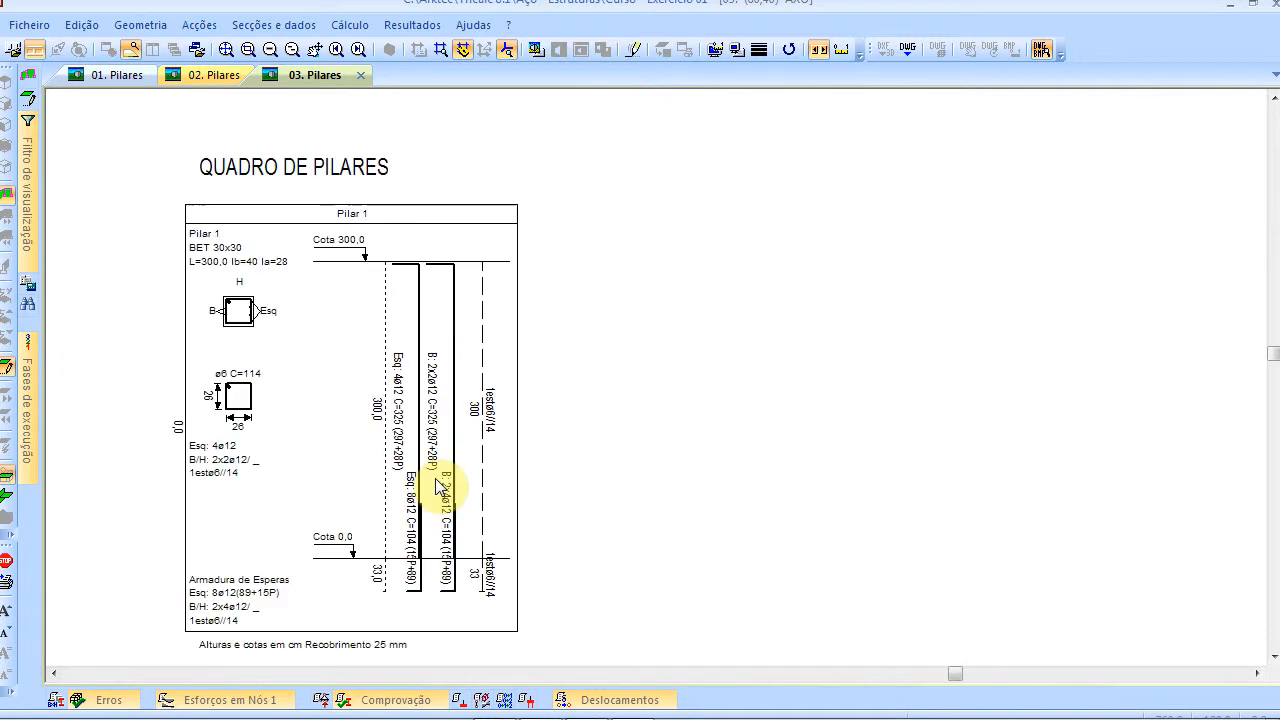
pyautogui.moveTo(437, 478)
pyautogui.mouseDown(button='middle')
pyautogui.moveTo(660, 423)
pyautogui.moveTo(707, 428)
pyautogui.mouseUp(button='middle')
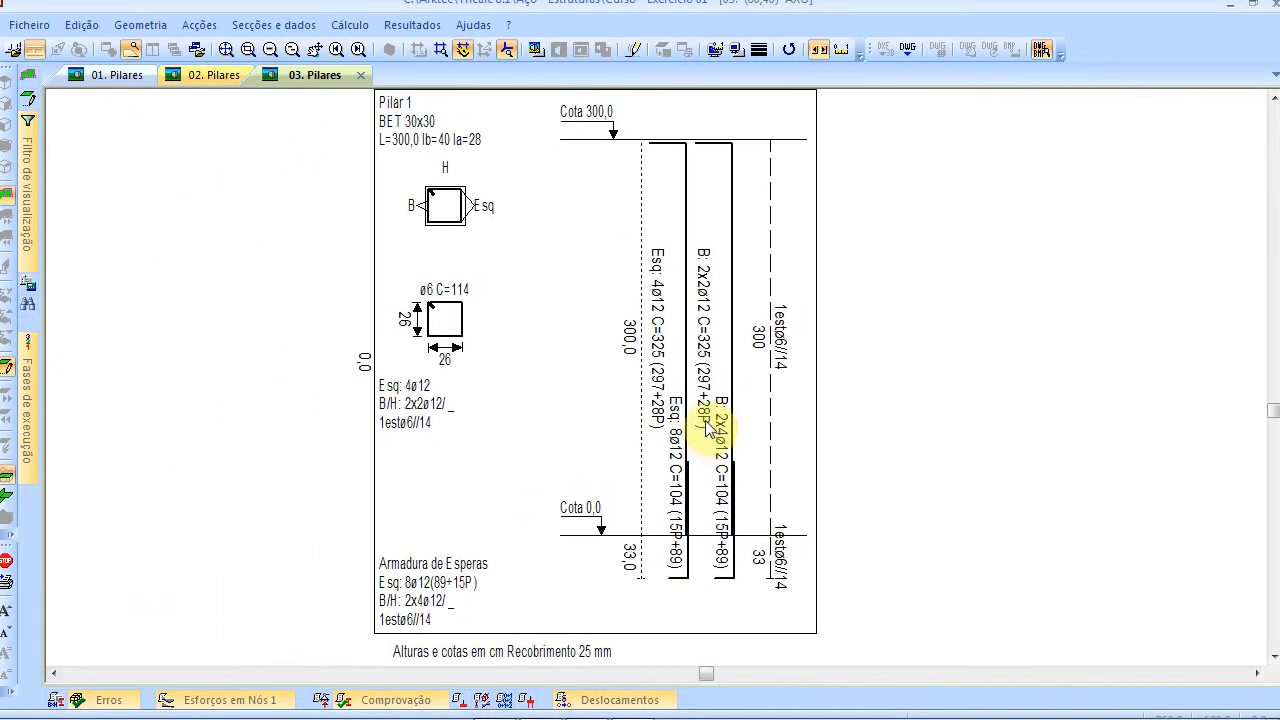
pyautogui.scroll(-2, 712, 426)
pyautogui.moveTo(586, 429); pyautogui.dragTo(586, 466, button='middle')
pyautogui.rightClick(368, 249)
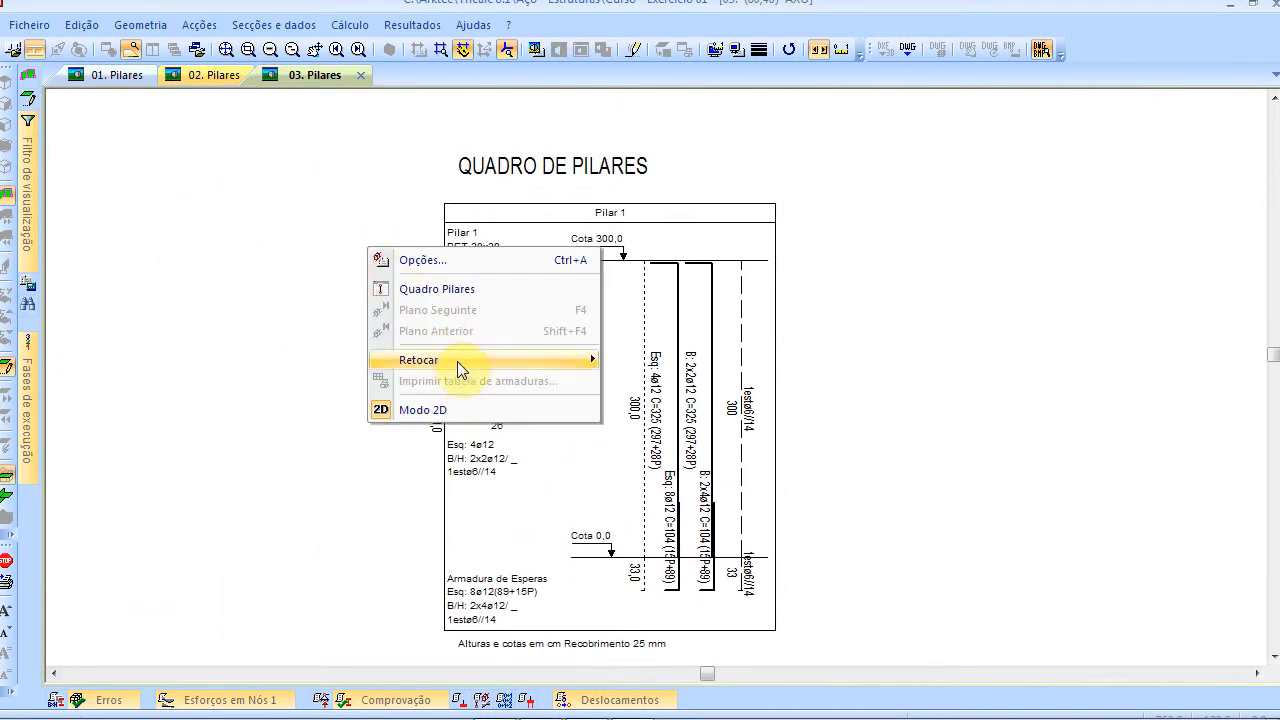
pyautogui.click(481, 410)
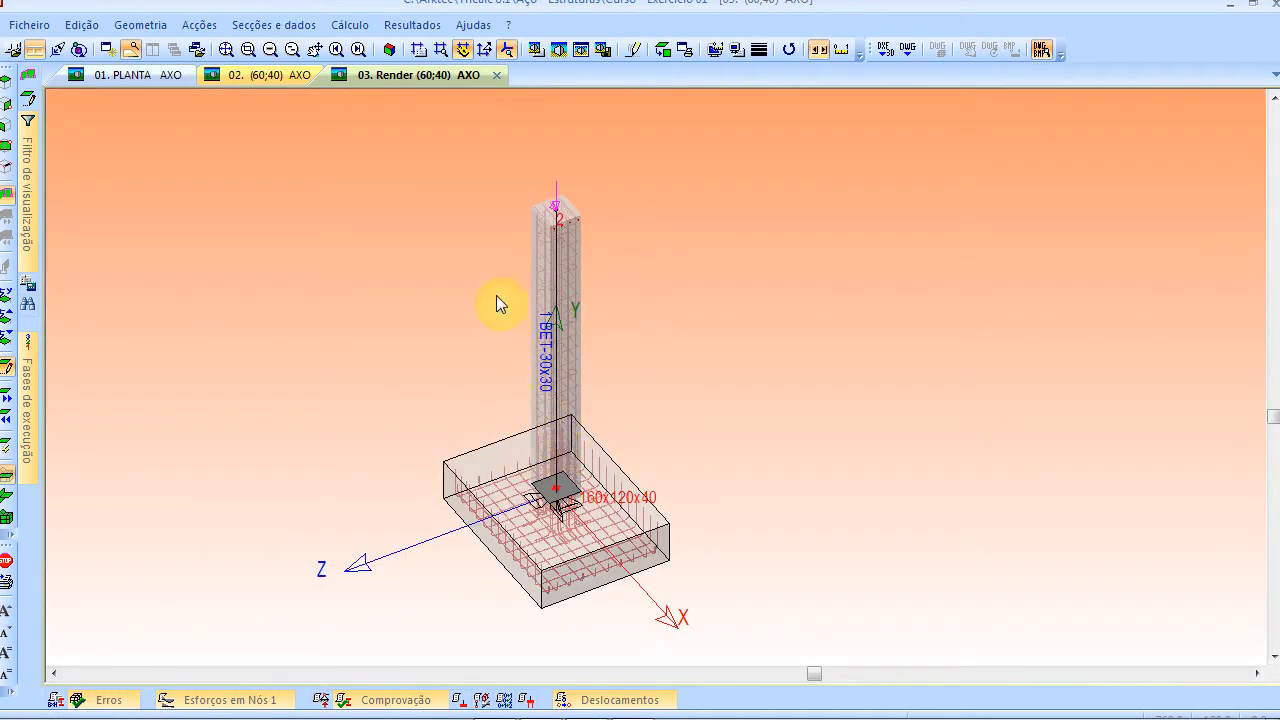
# Step: View the reinforcement table of the isolated footing (Quadro Sap.Simp.) and return to the 3D model
pyautogui.click(412, 25)
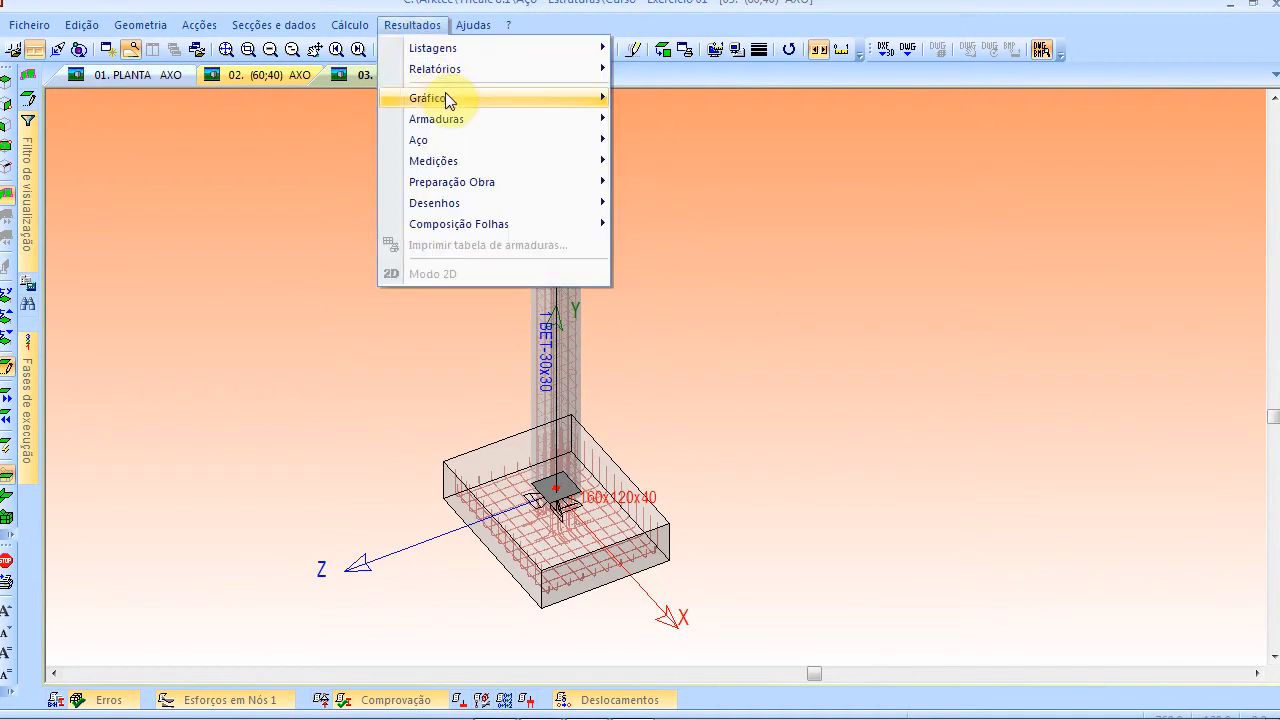
pyautogui.moveTo(451, 120)
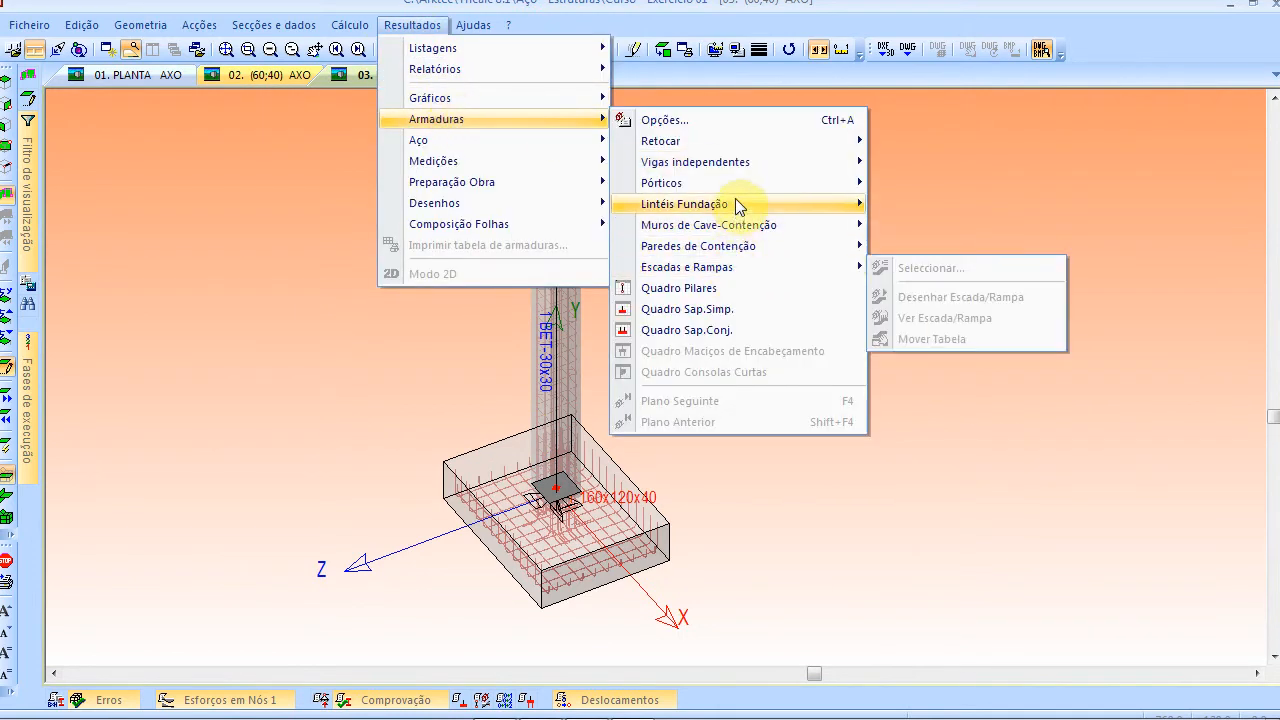
pyautogui.click(735, 309)
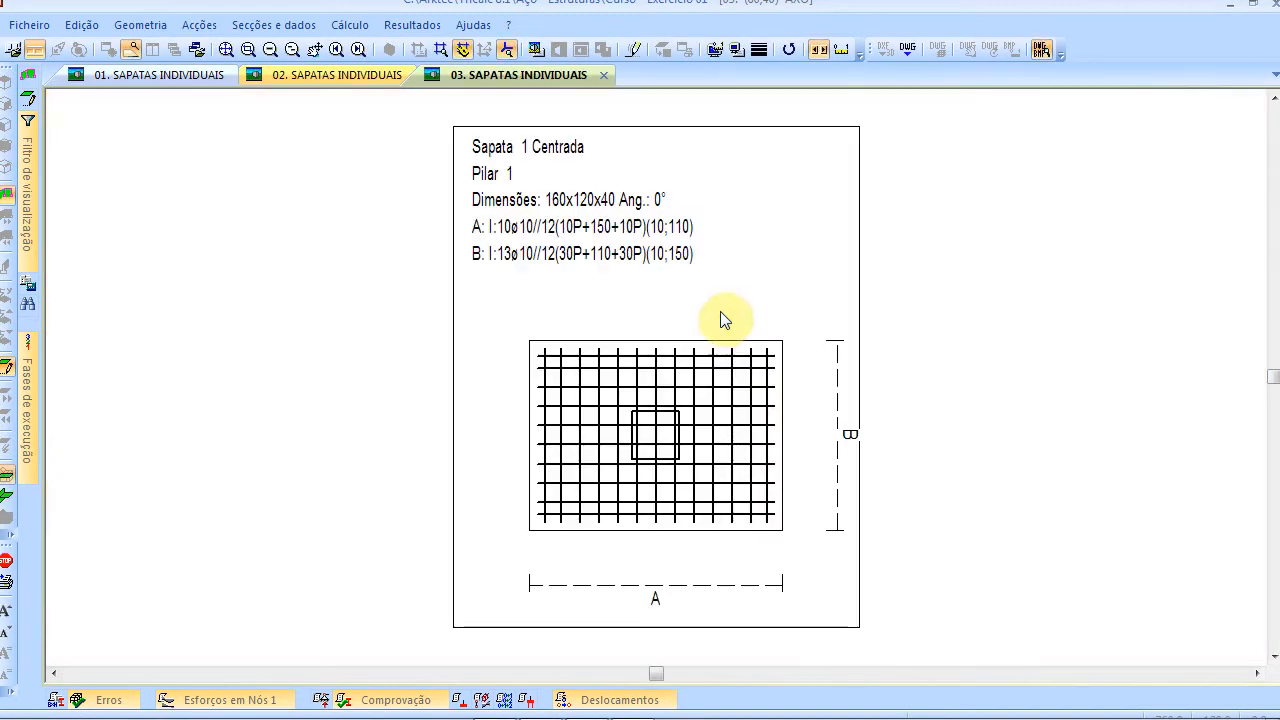
pyautogui.rightClick(353, 244)
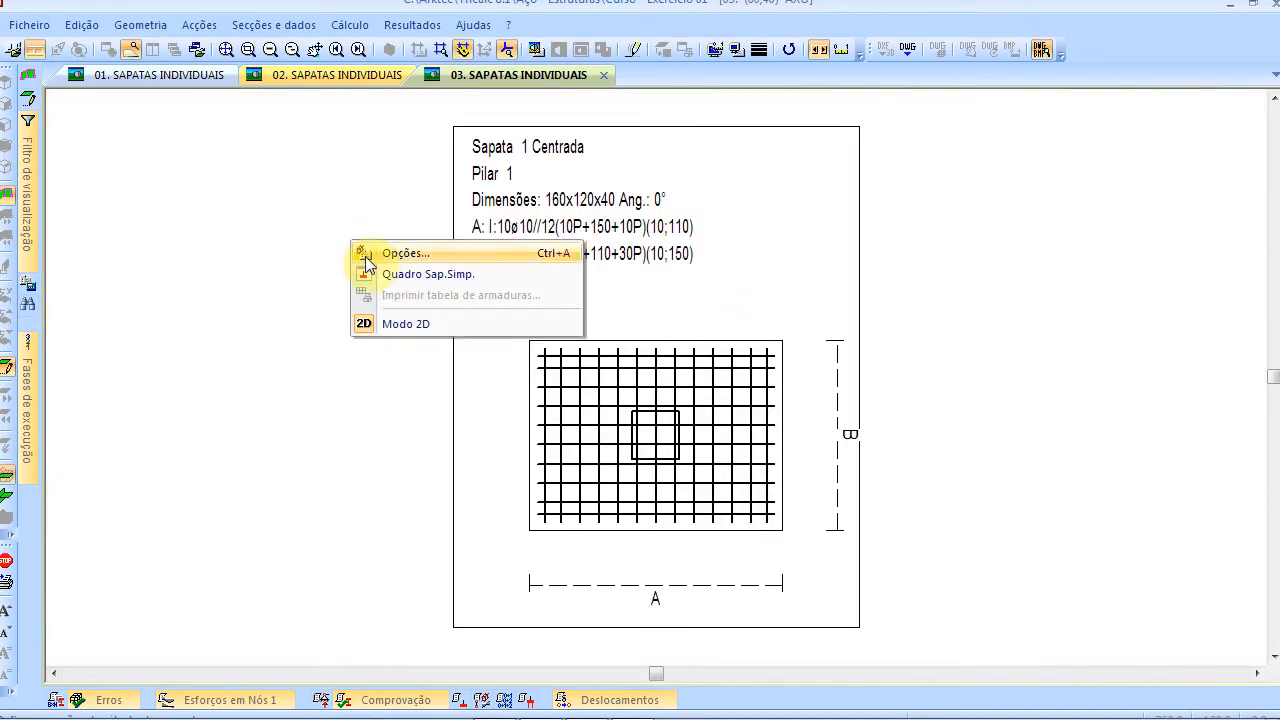
pyautogui.click(408, 323)
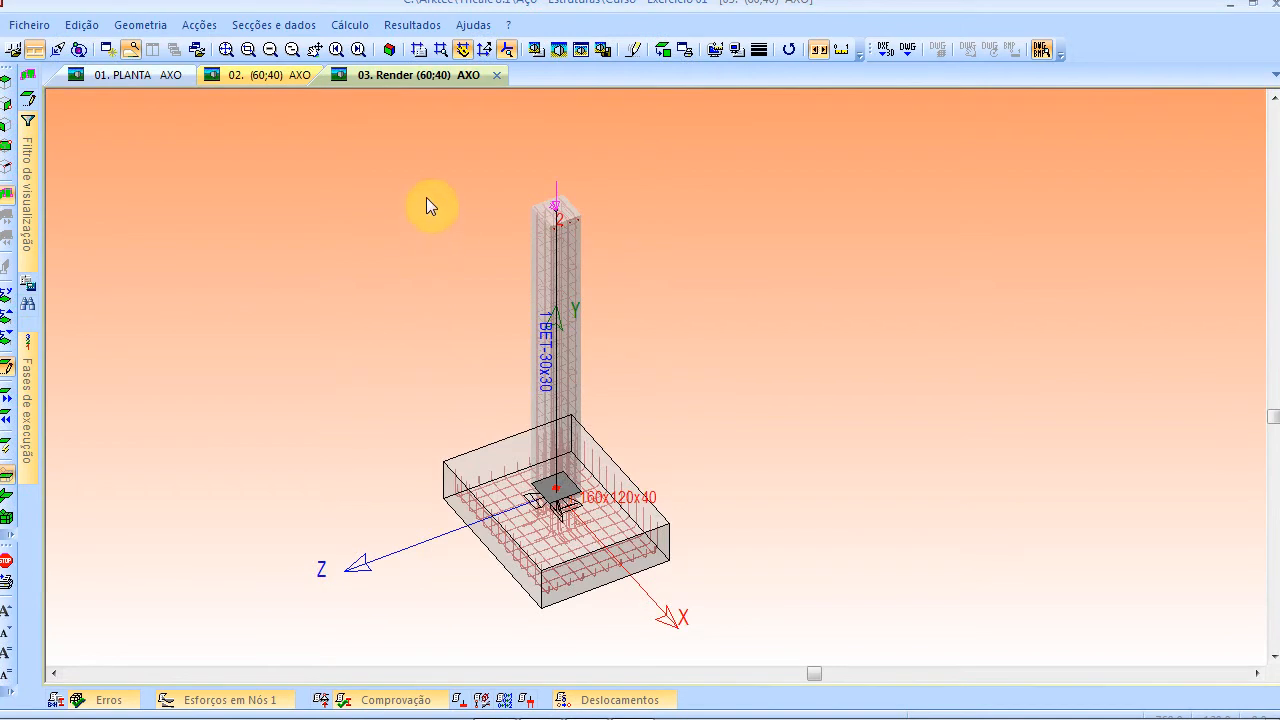
pyautogui.click(148, 26)
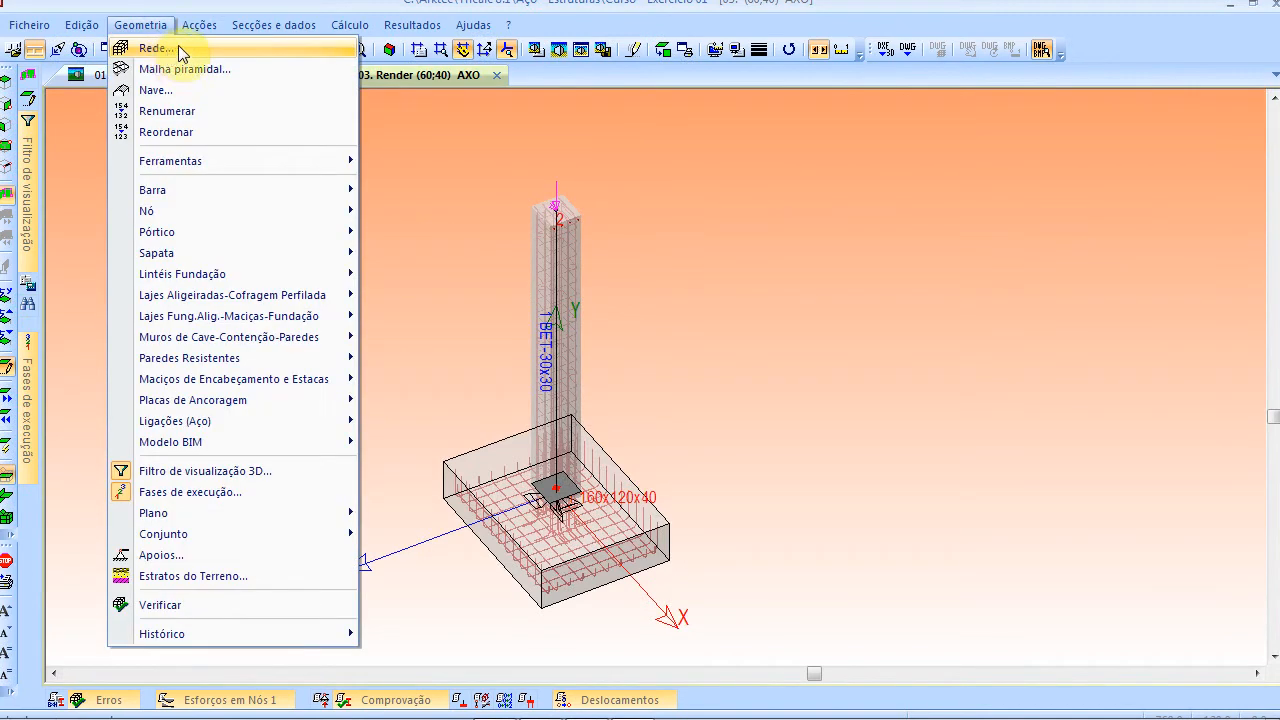
pyautogui.moveTo(307, 253)
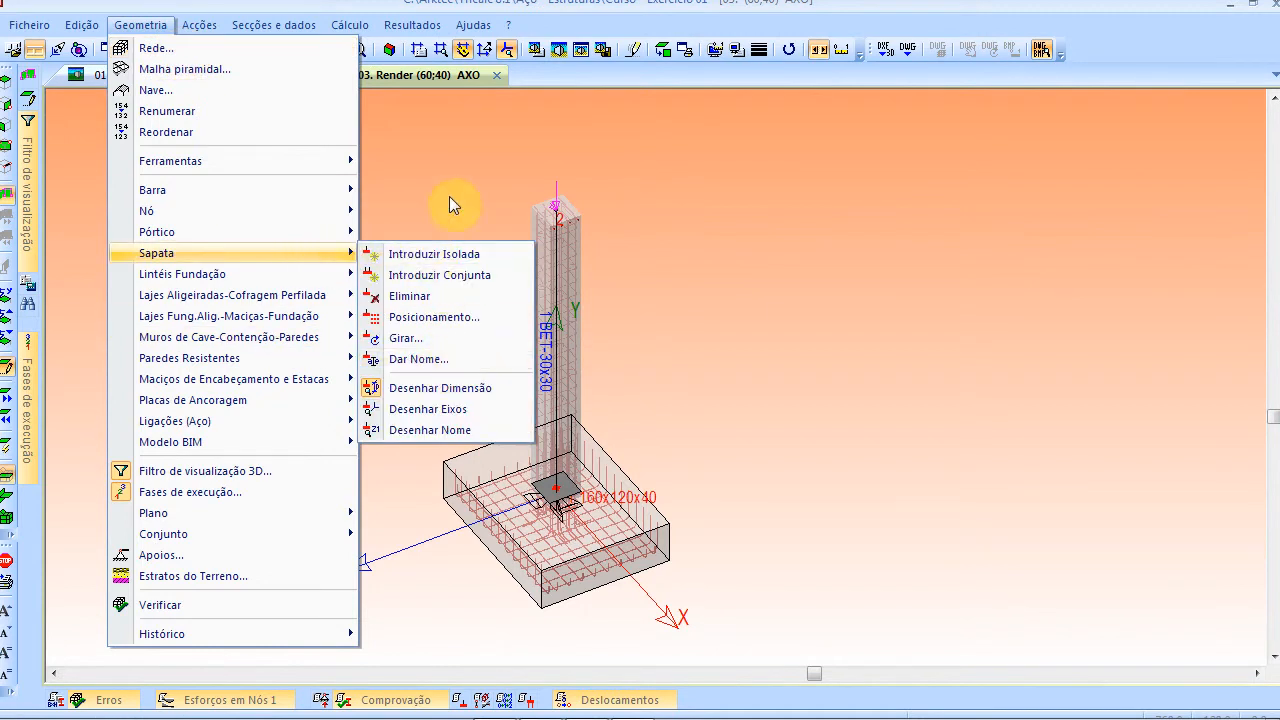
pyautogui.click(447, 277)
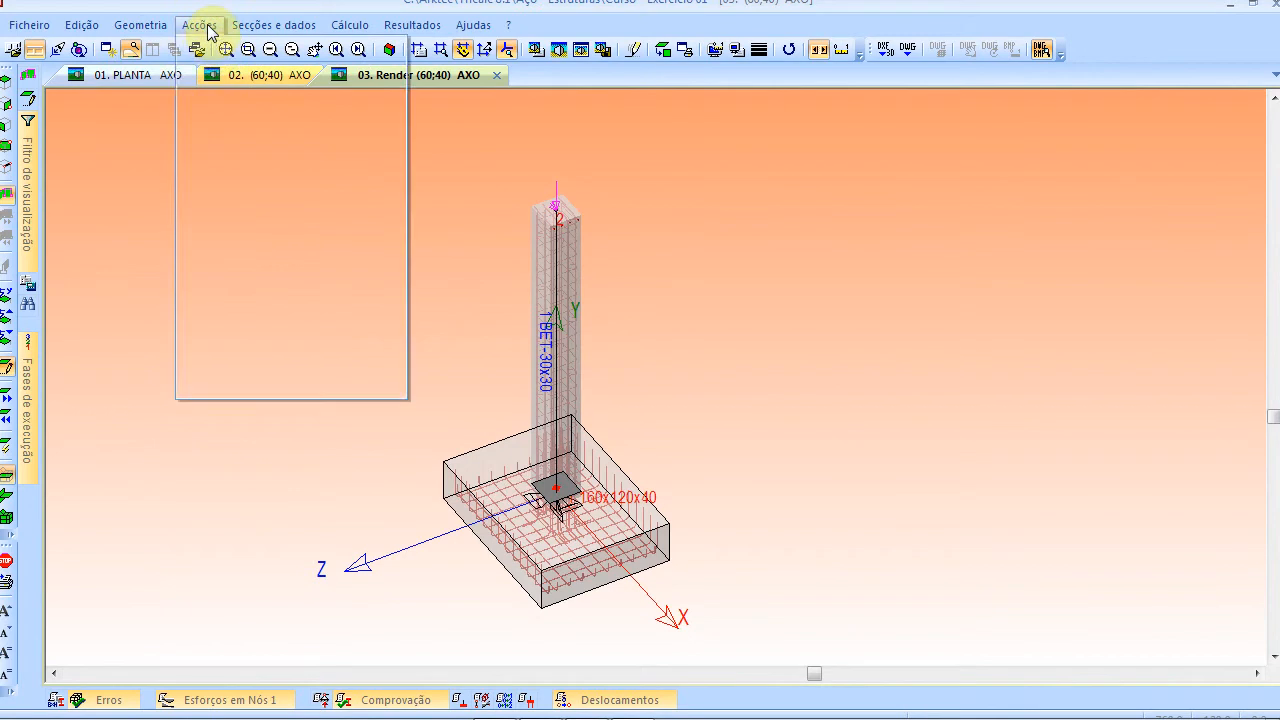
pyautogui.click(208, 28)
pyautogui.click(265, 206)
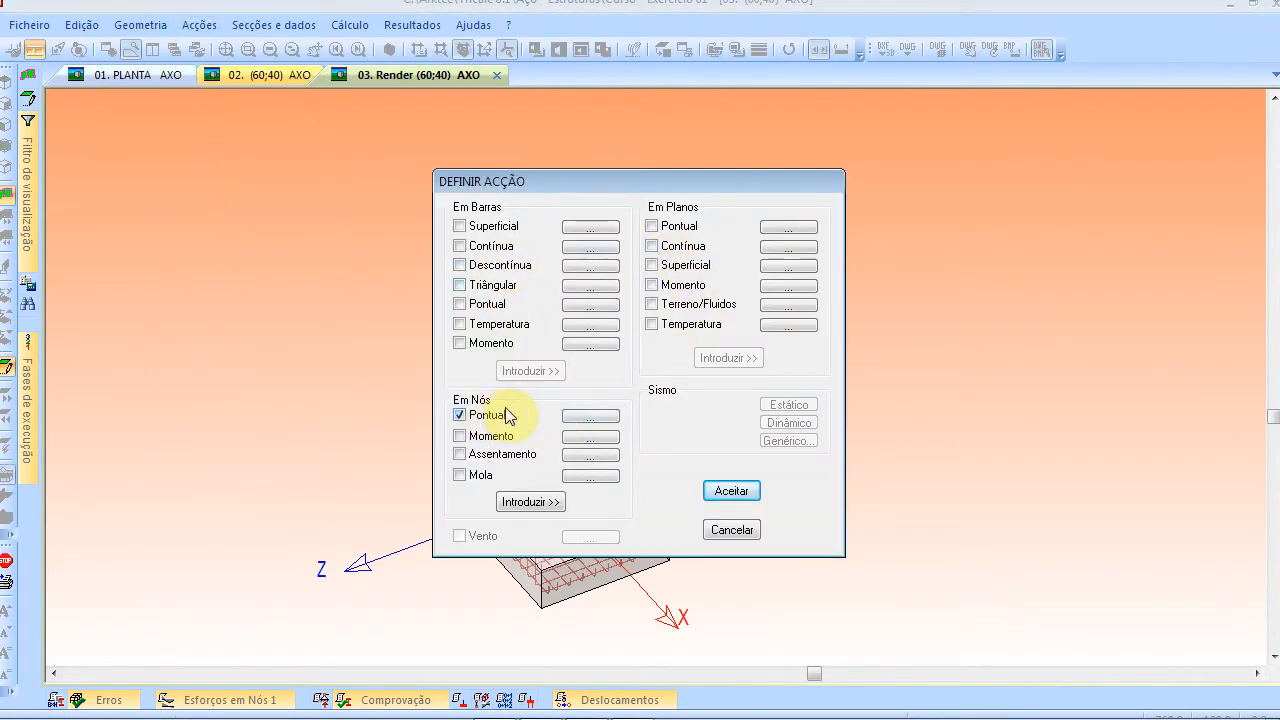
pyautogui.click(731, 530)
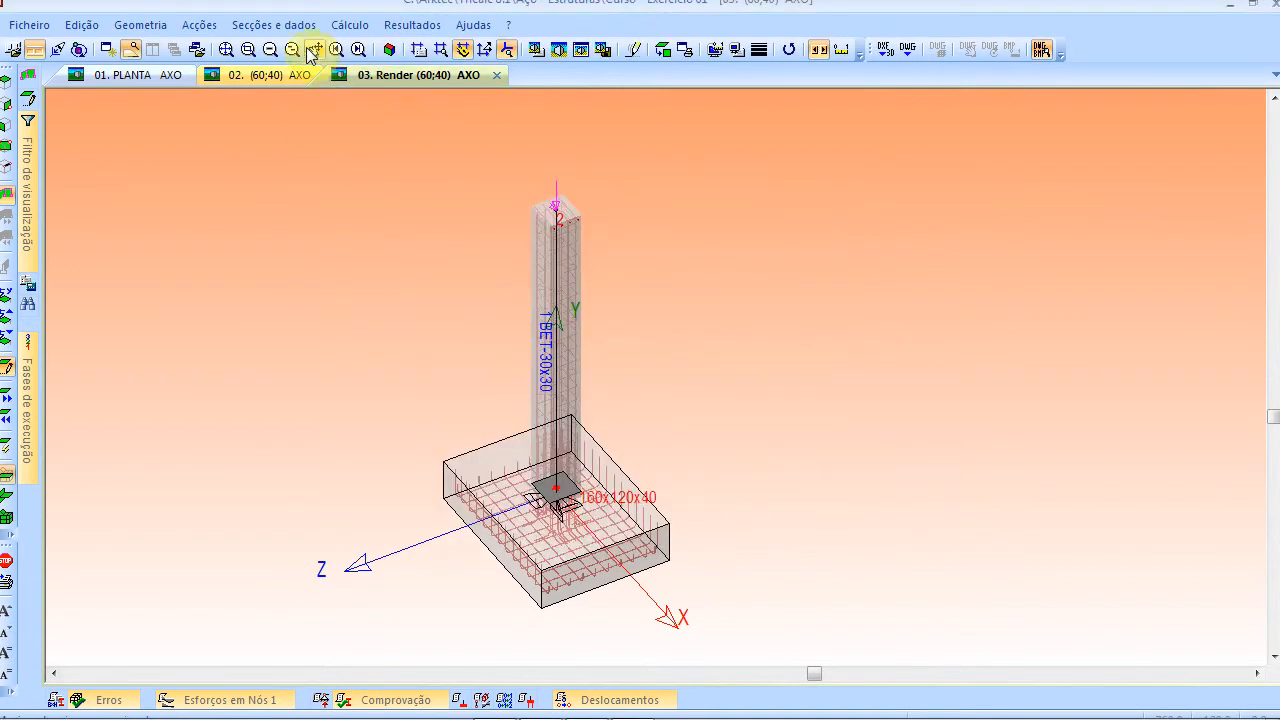
pyautogui.click(350, 27)
pyautogui.moveTo(288, 36)
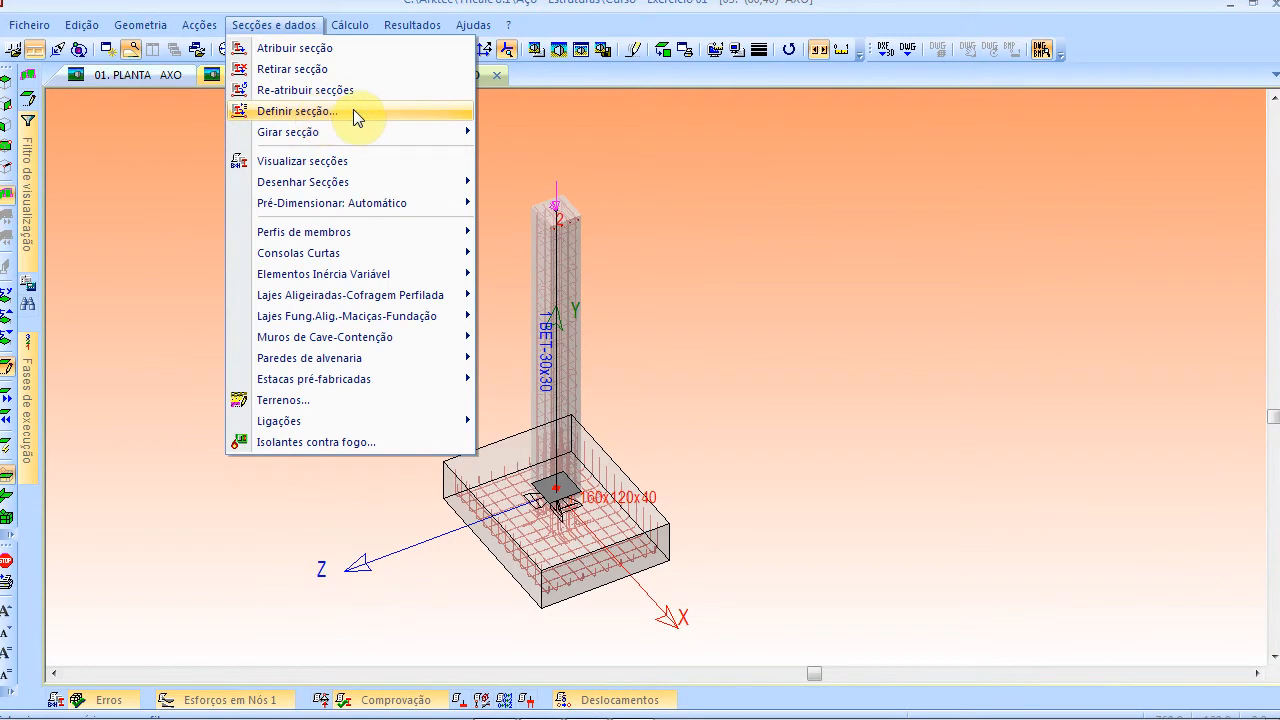
pyautogui.moveTo(349, 27)
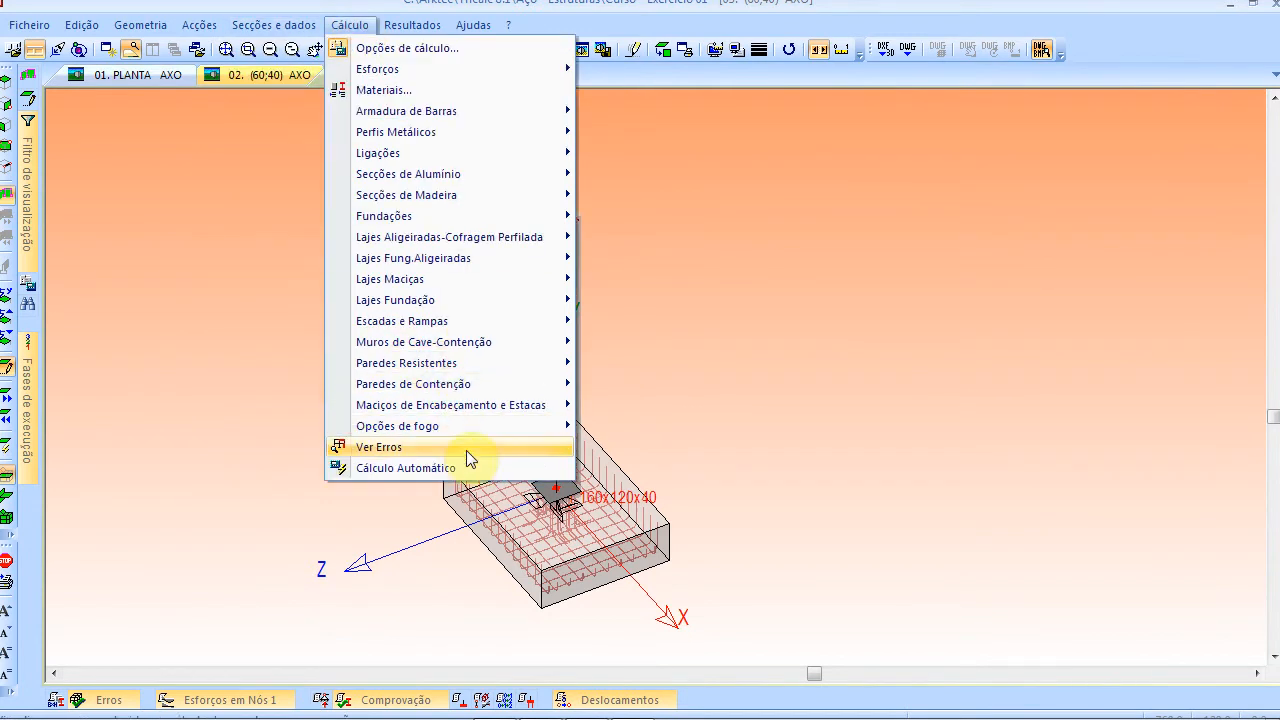
pyautogui.click(711, 393)
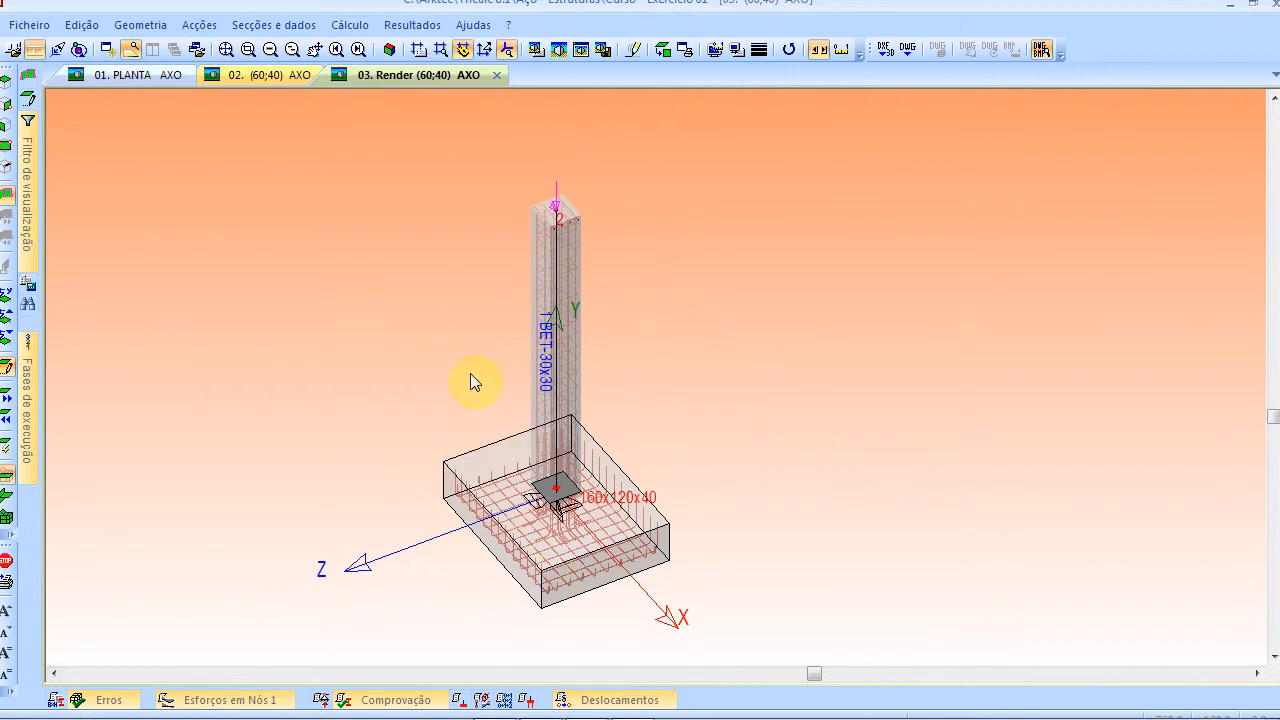
pyautogui.click(405, 26)
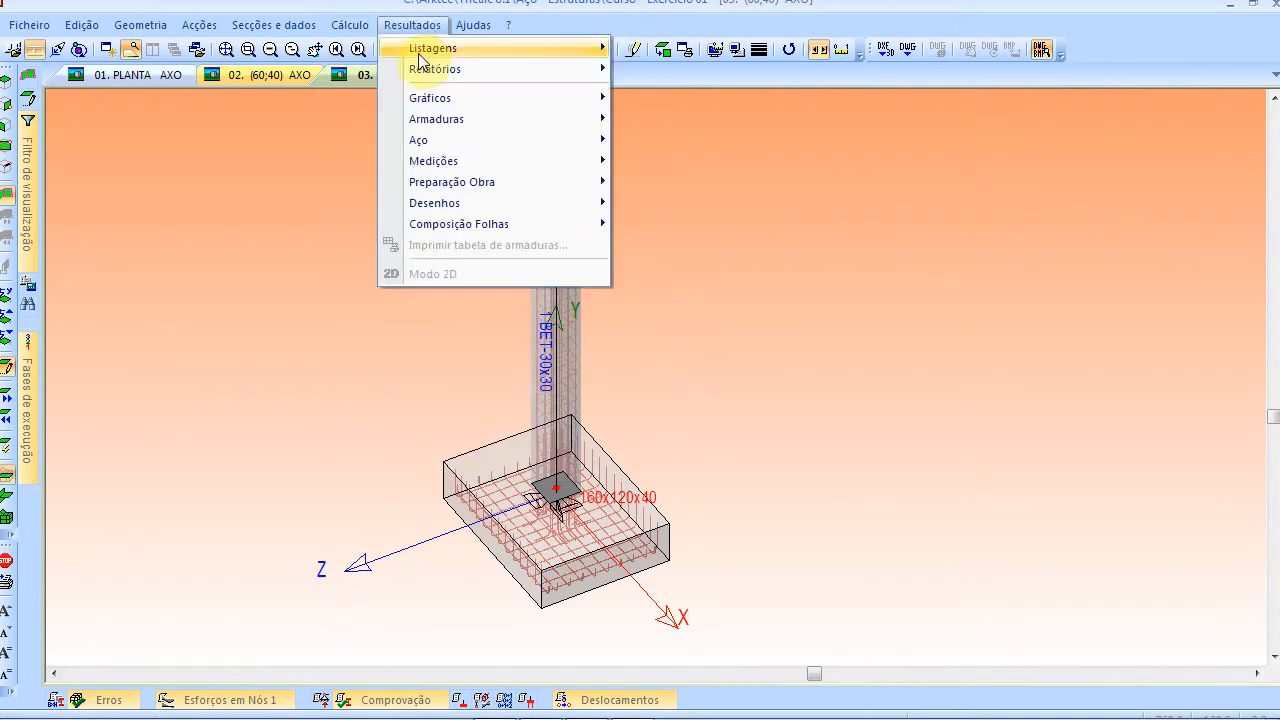
pyautogui.moveTo(422, 52)
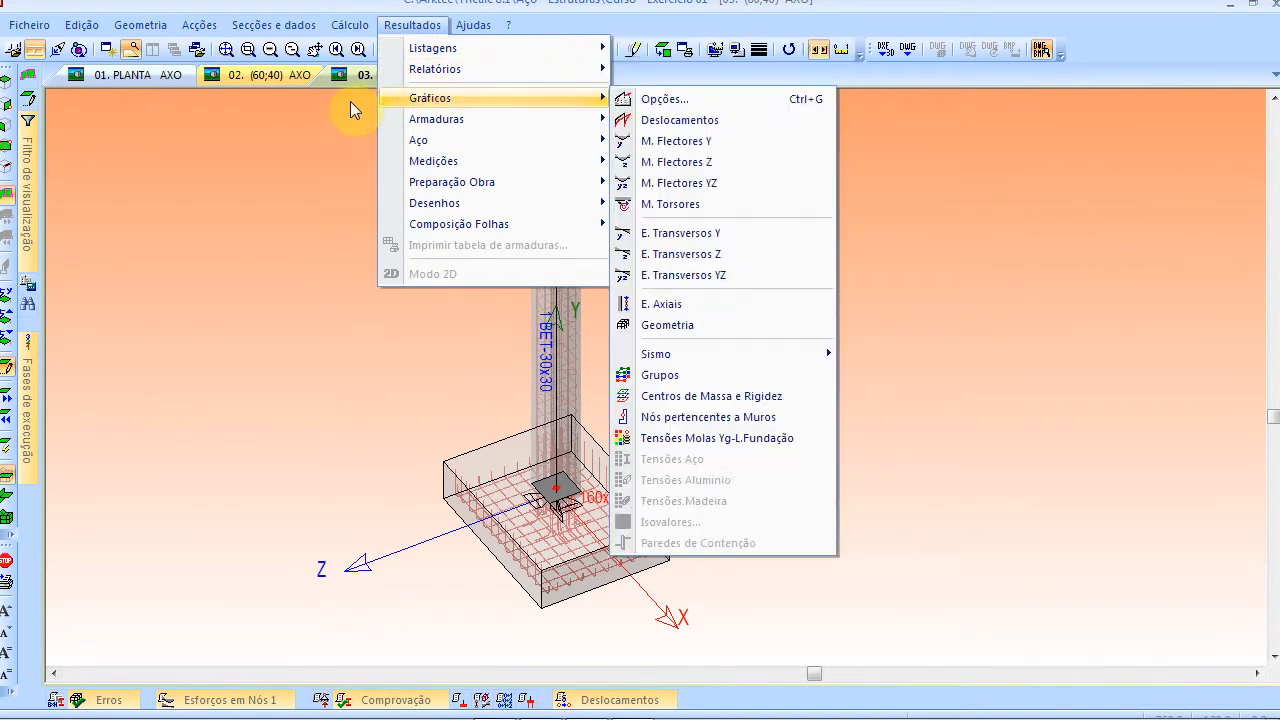
# Step: Open the column reinforcement table (Quadro Pilares) and open the reinforcement of Pilar 1 for retouching
pyautogui.moveTo(349, 25)
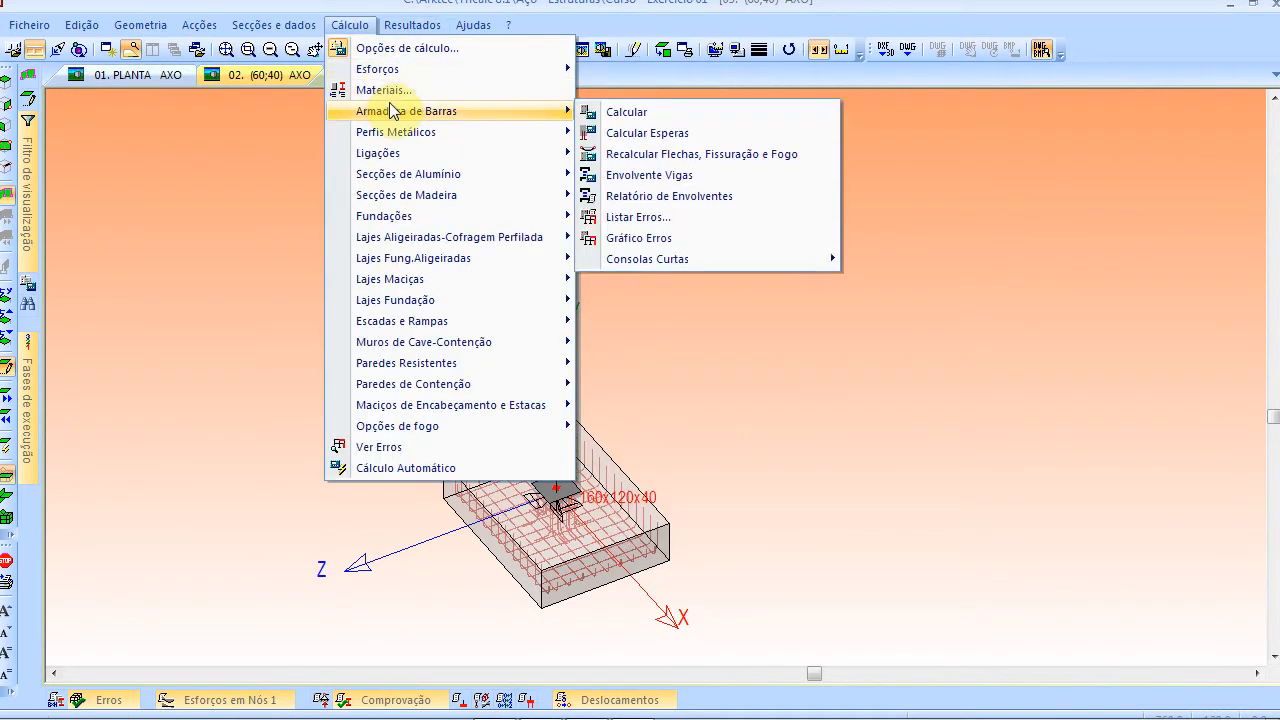
pyautogui.moveTo(420, 25)
pyautogui.moveTo(425, 119)
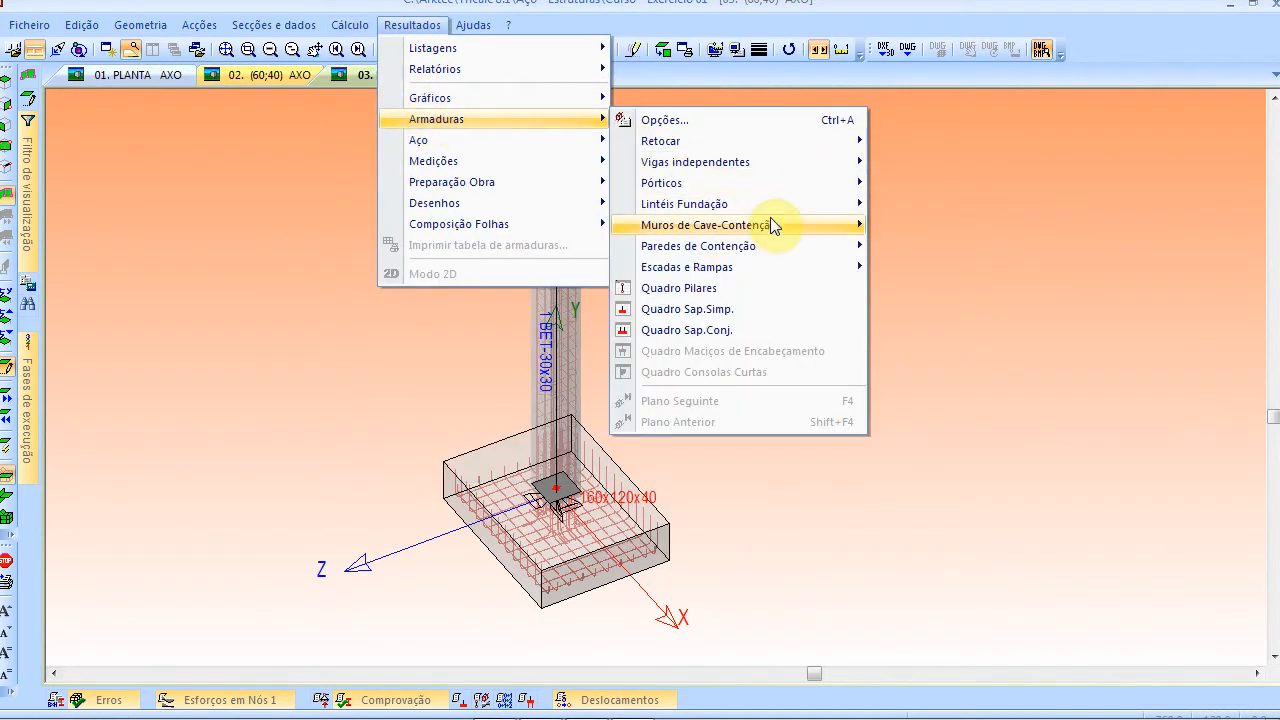
pyautogui.moveTo(775, 190)
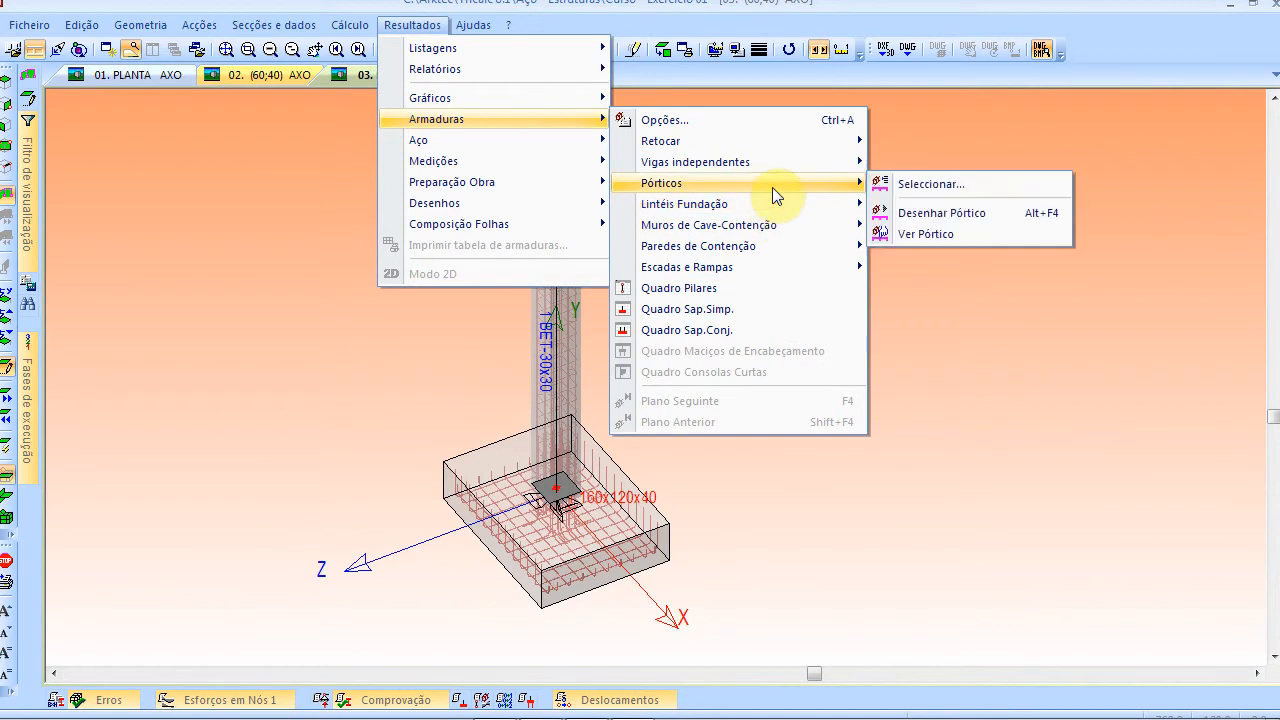
pyautogui.click(758, 287)
pyautogui.rightClick(428, 262)
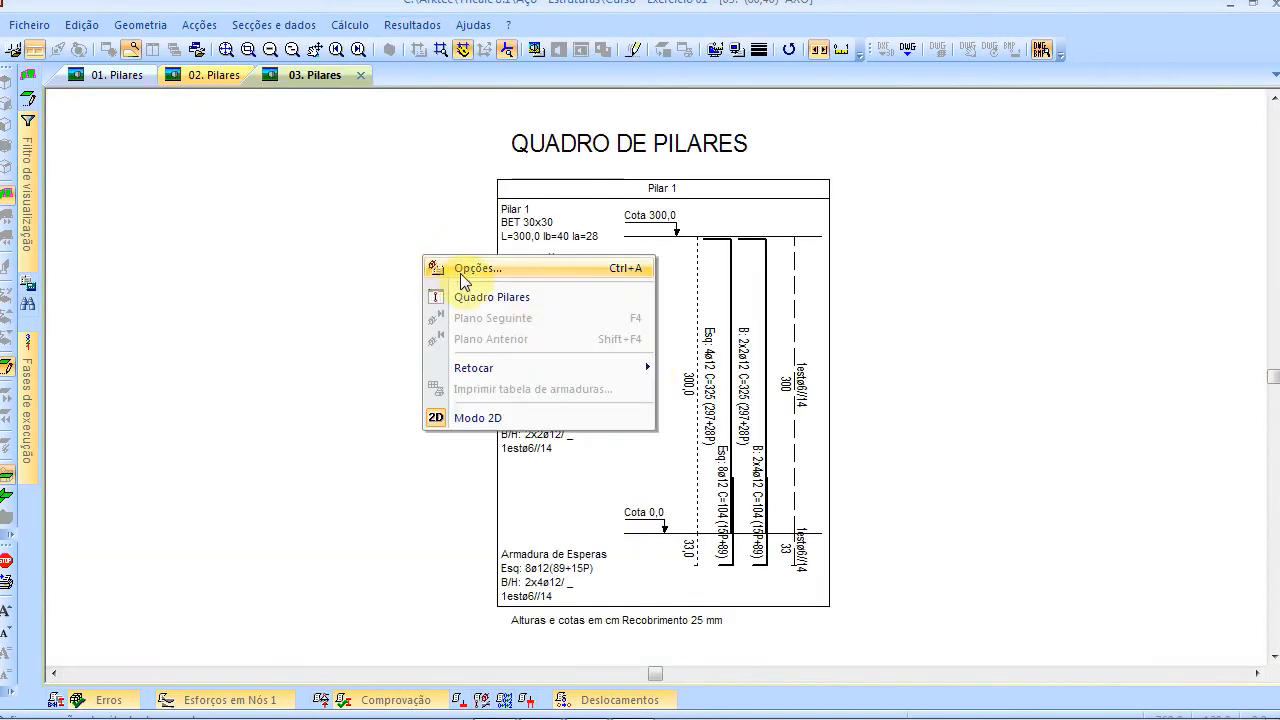
pyautogui.moveTo(529, 371)
pyautogui.click(727, 375)
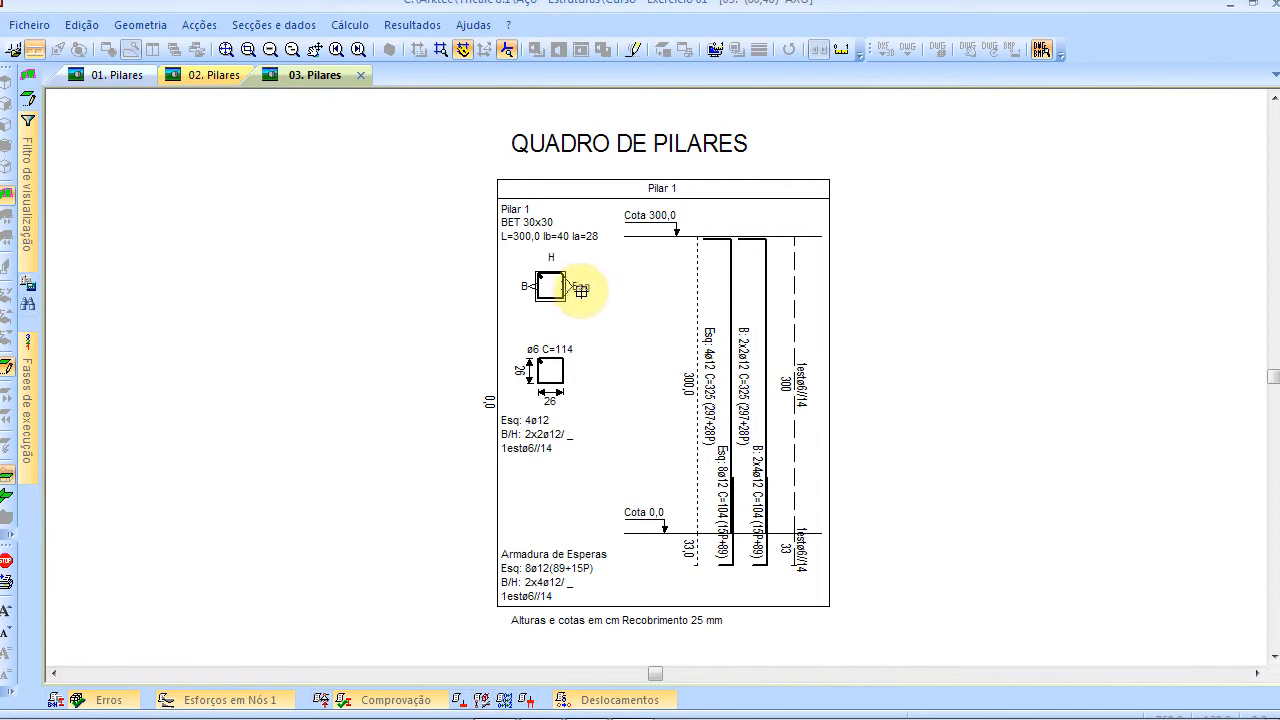
pyautogui.click(565, 290)
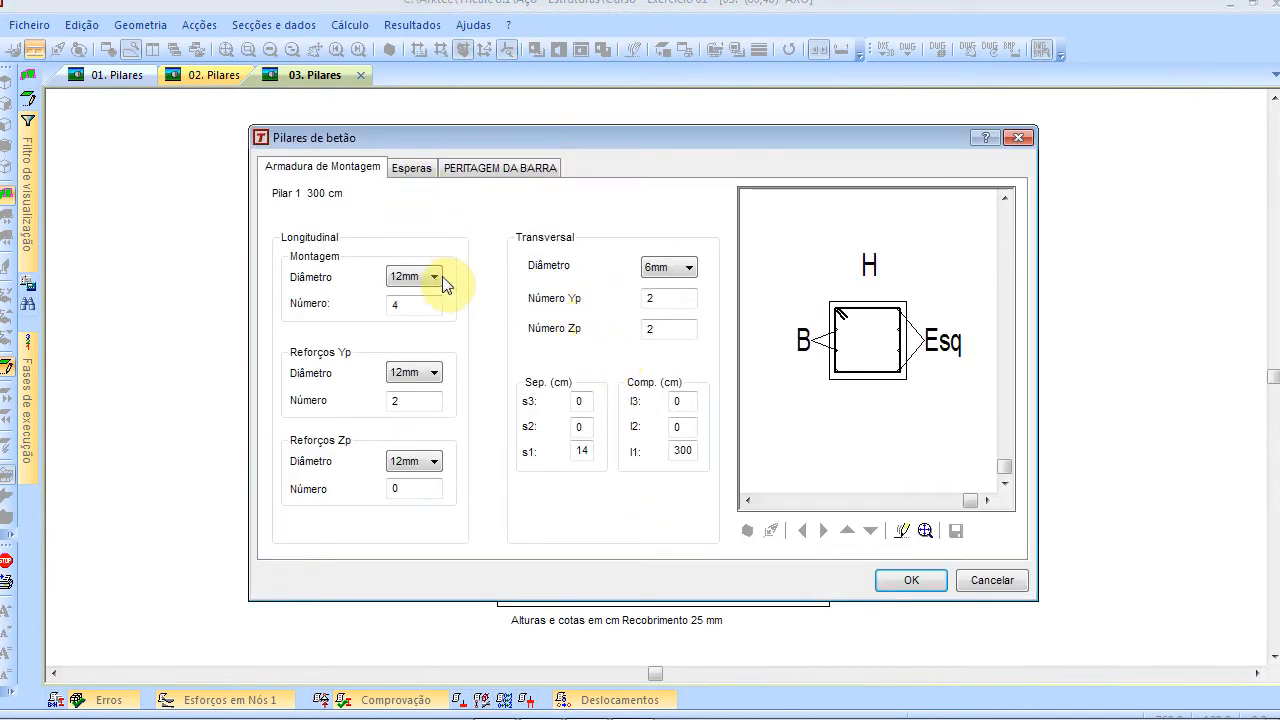
# Step: Open the Peritagem da Barra check of Pilar 1 and examine its utilisation coefficient and the 3D axial-moment interaction diagram around the design point
pyautogui.click(486, 176)
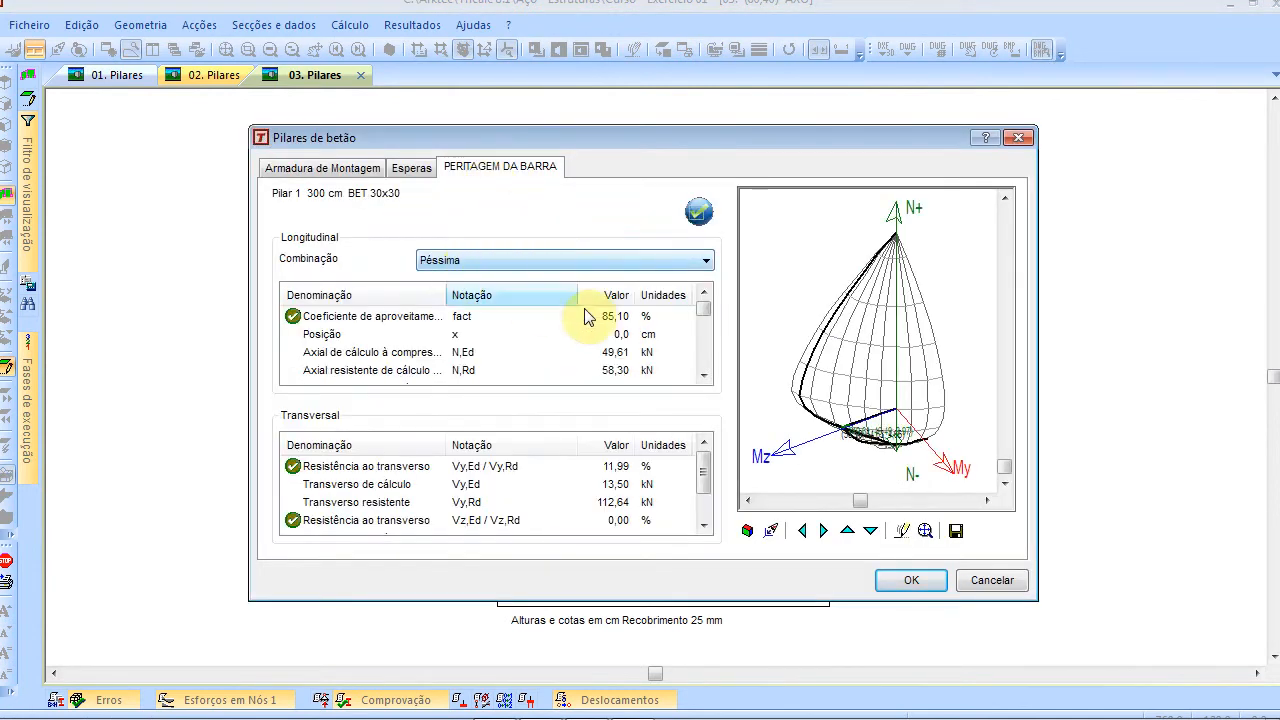
pyautogui.click(420, 316)
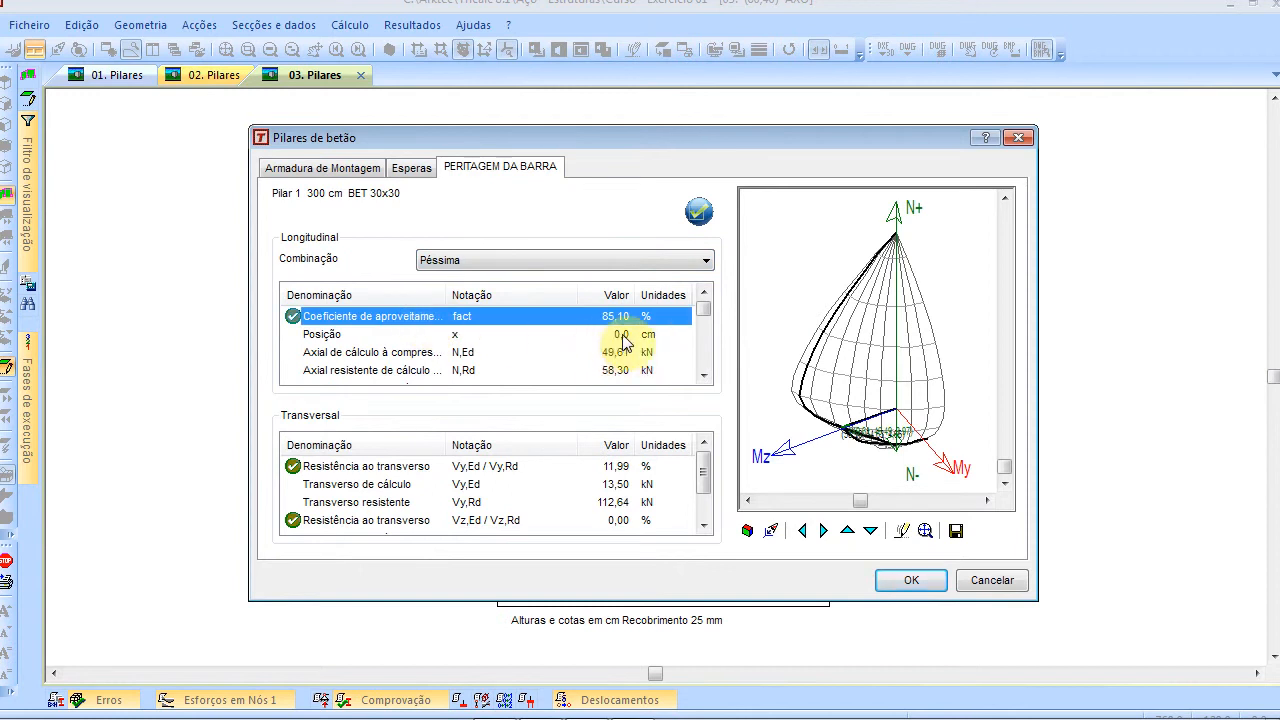
pyautogui.click(846, 531)
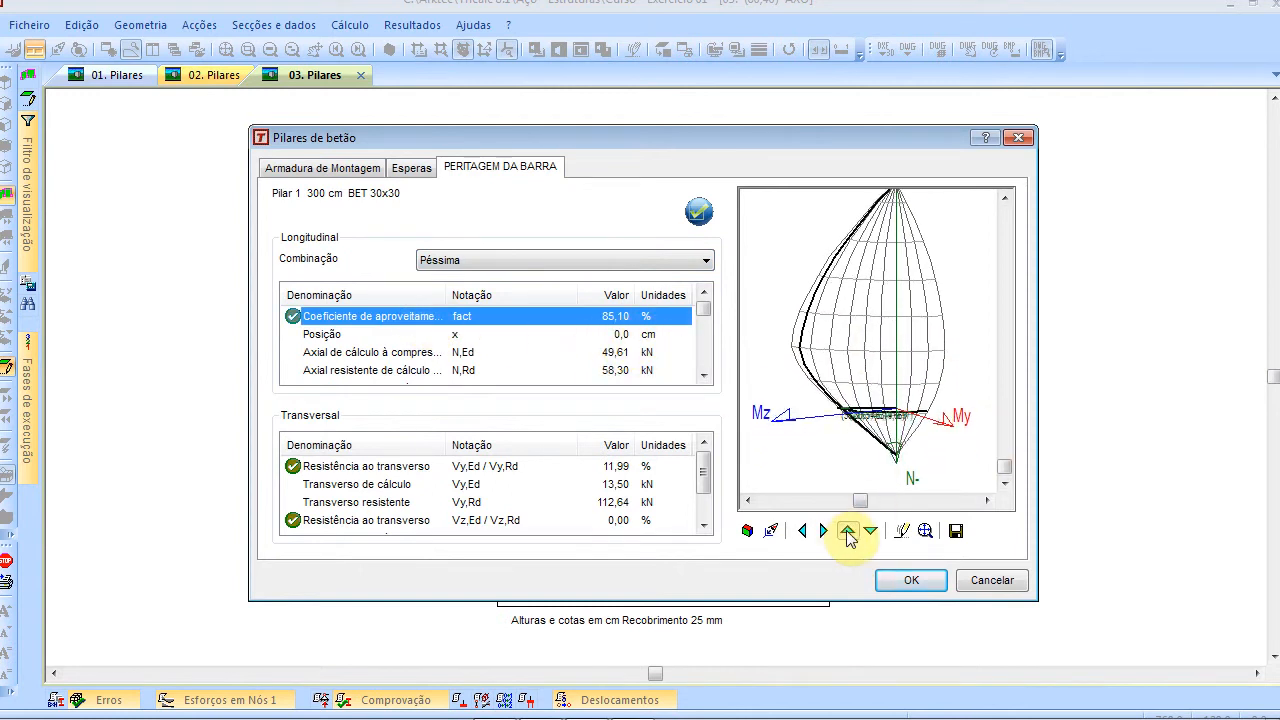
pyautogui.click(805, 531)
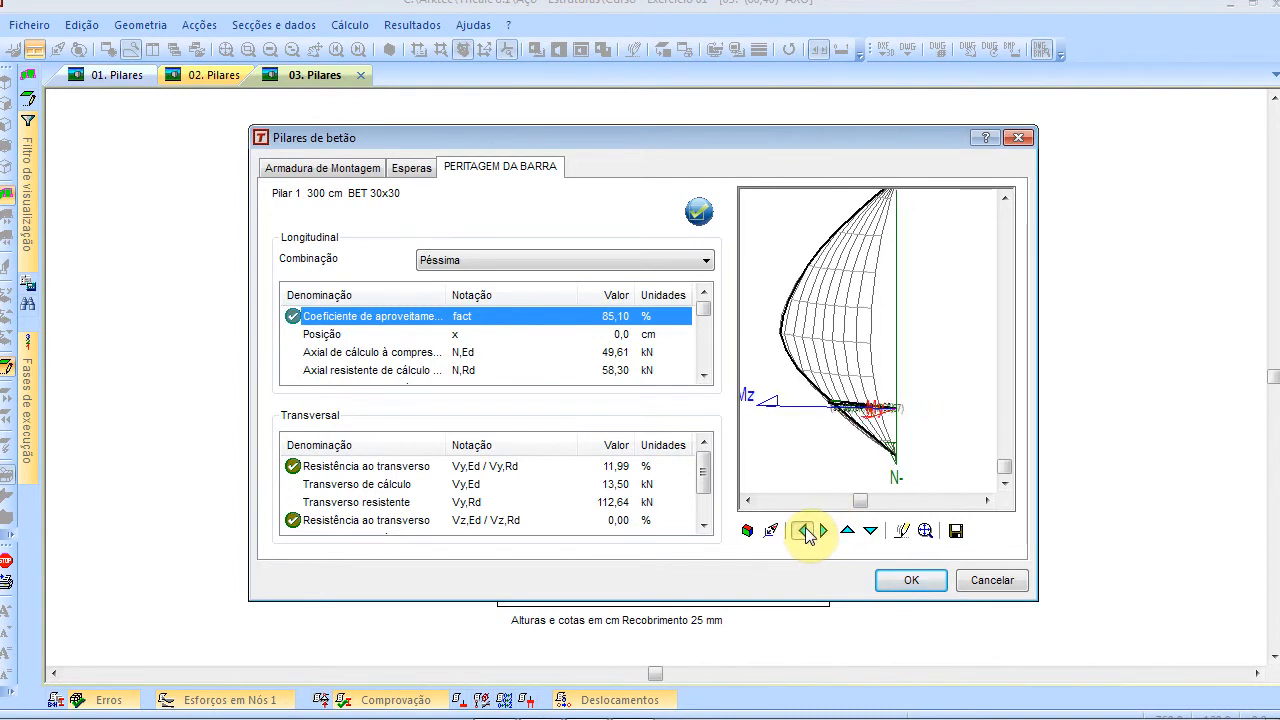
pyautogui.scroll(4, 871, 357)
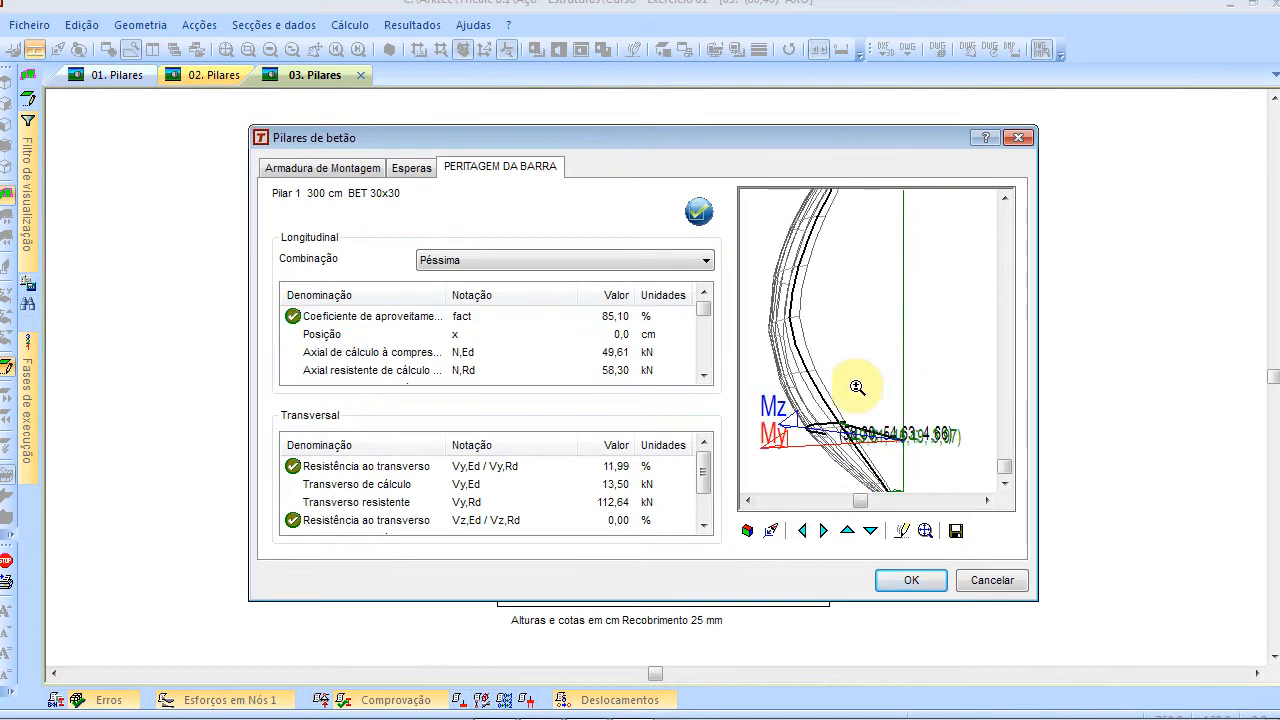
pyautogui.moveTo(893, 457); pyautogui.dragTo(876, 320, button='middle')
pyautogui.click(871, 531)
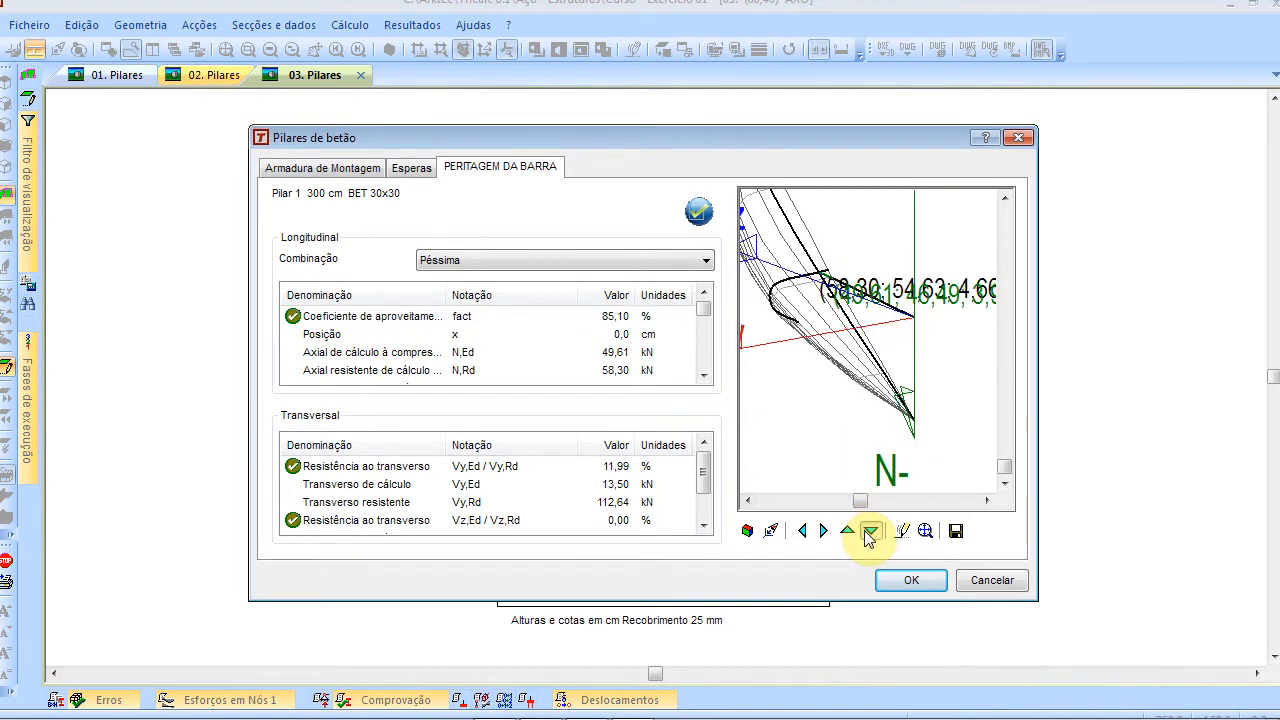
pyautogui.moveTo(817, 281); pyautogui.dragTo(836, 301, button='middle')
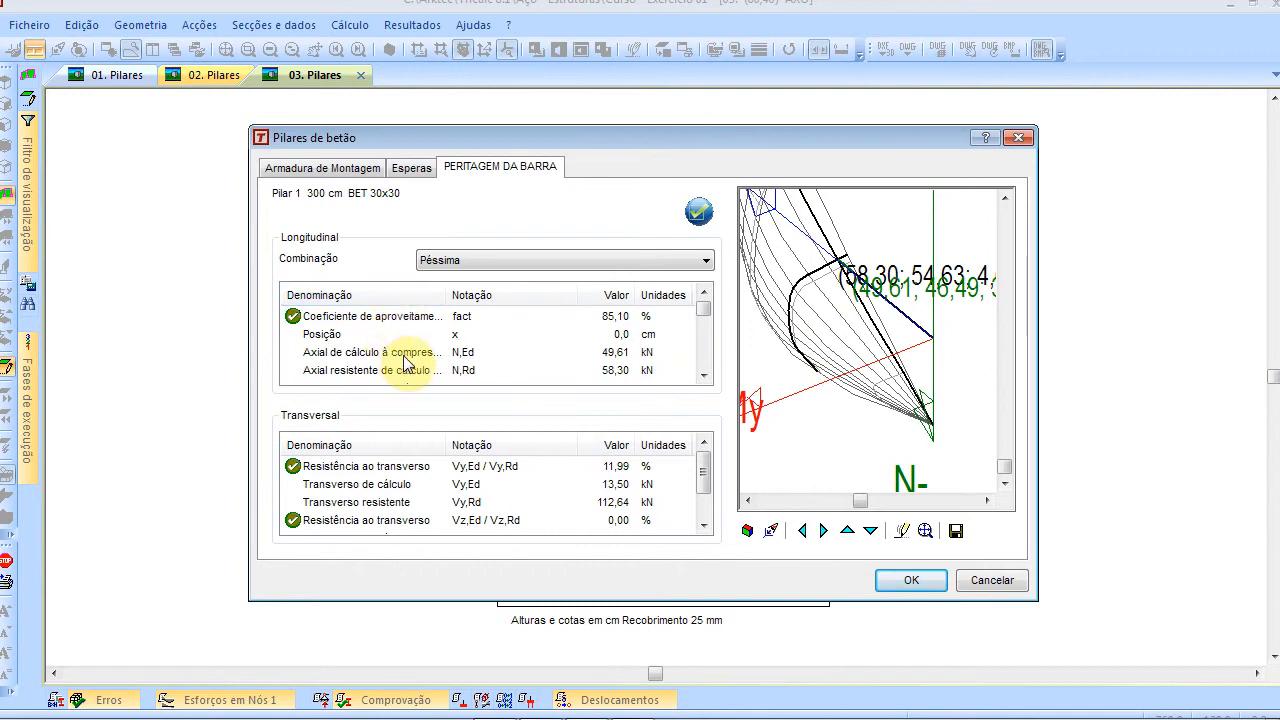
# Step: Examine the design and resisting axial forces and Mz and My bending moments in the longitudinal check for the Péssima combination
pyautogui.click(406, 358)
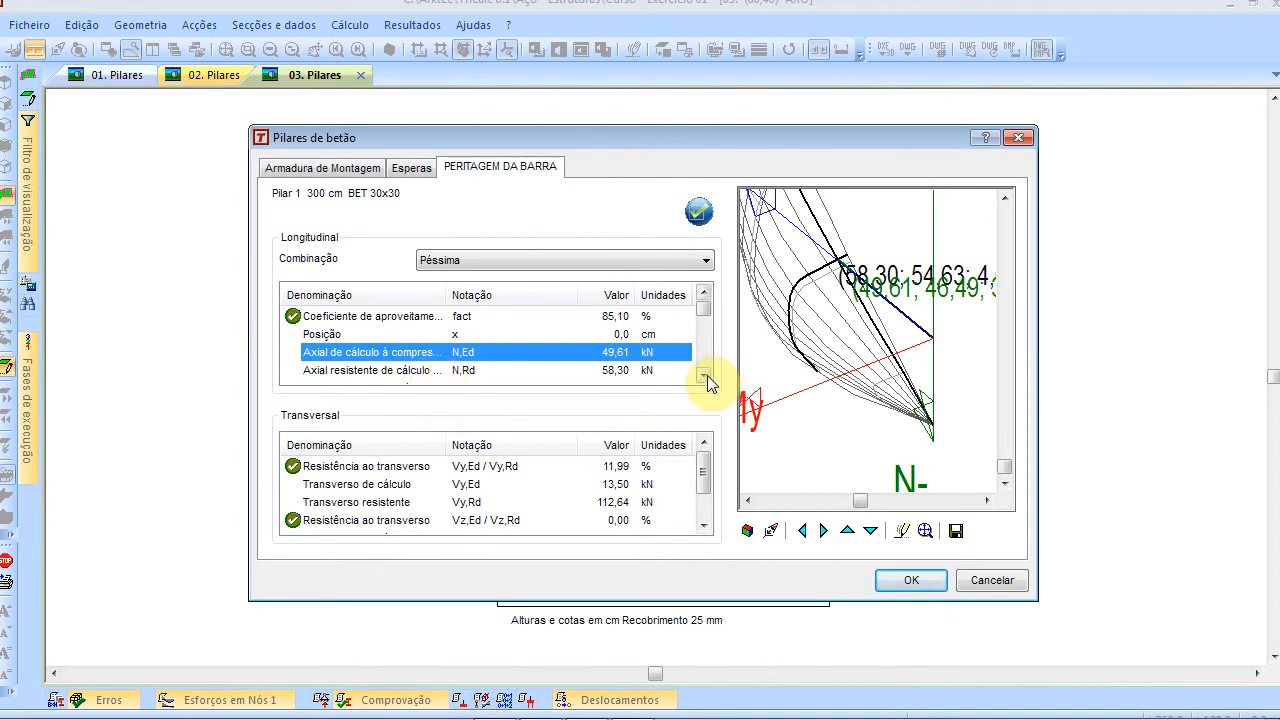
pyautogui.click(706, 378)
pyautogui.click(706, 378)
pyautogui.click(448, 336)
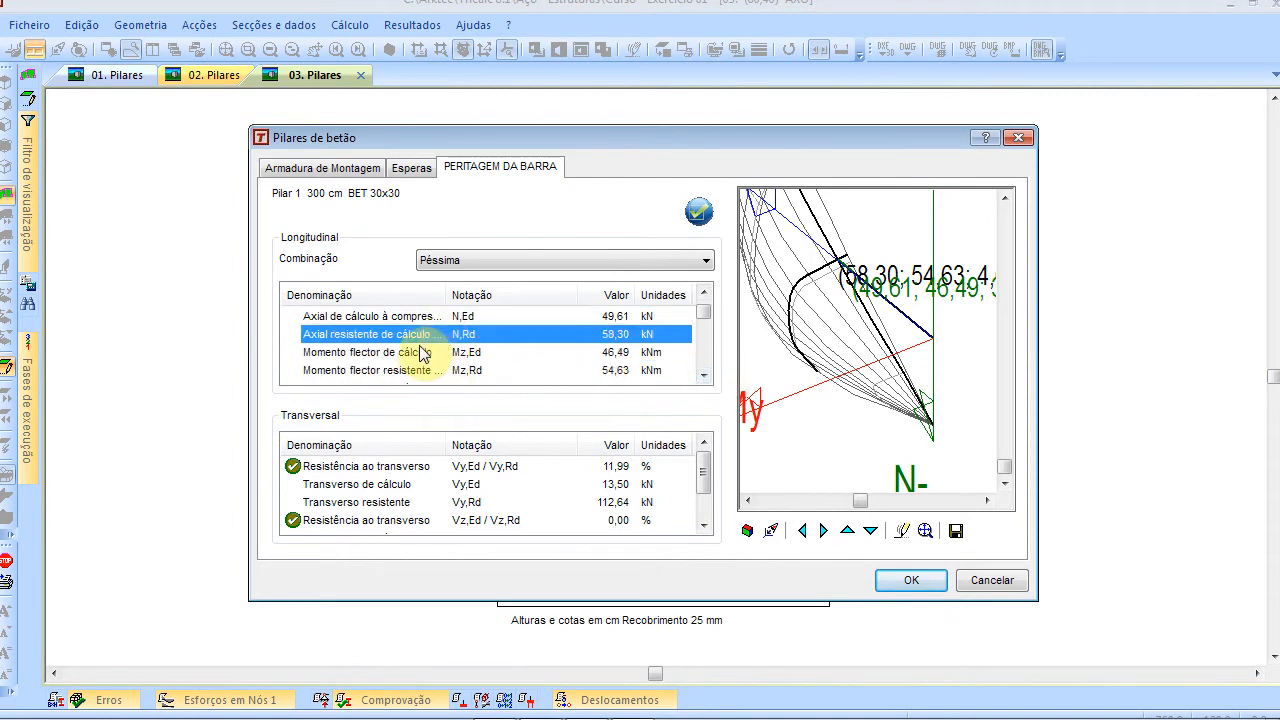
pyautogui.click(426, 352)
pyautogui.click(707, 375)
pyautogui.click(707, 375)
pyautogui.click(390, 334)
pyautogui.click(410, 356)
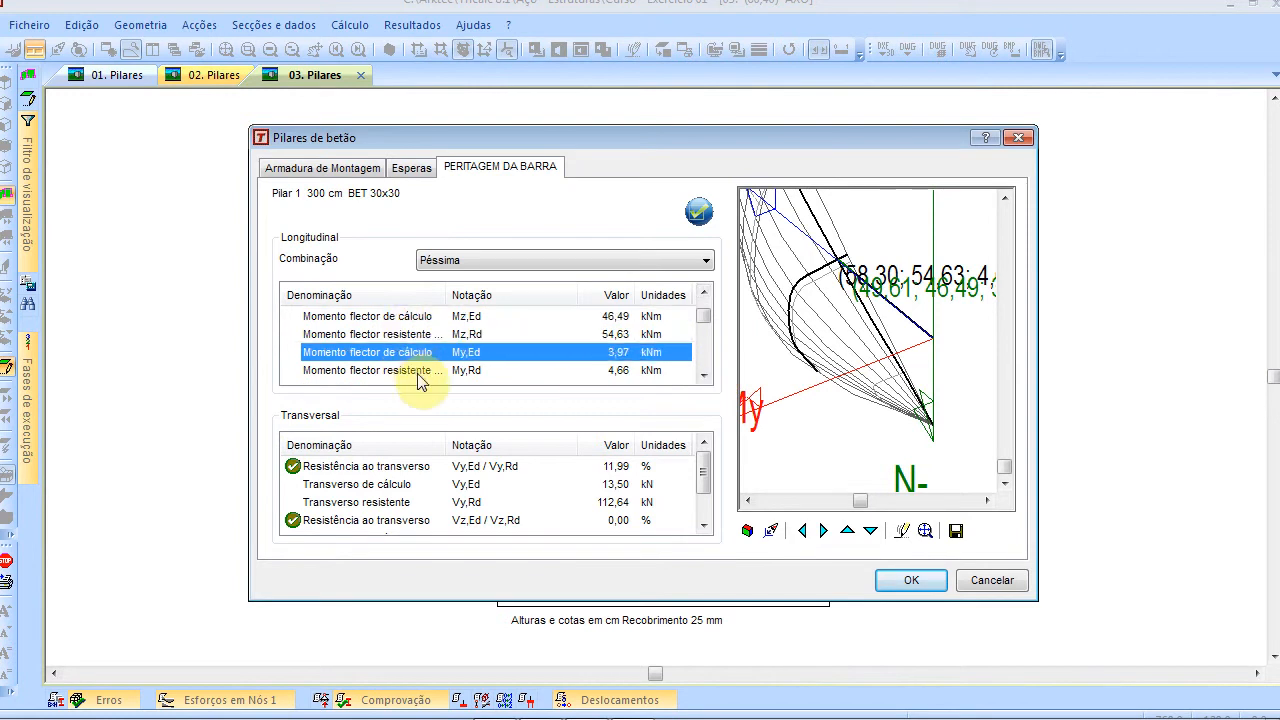
pyautogui.click(418, 372)
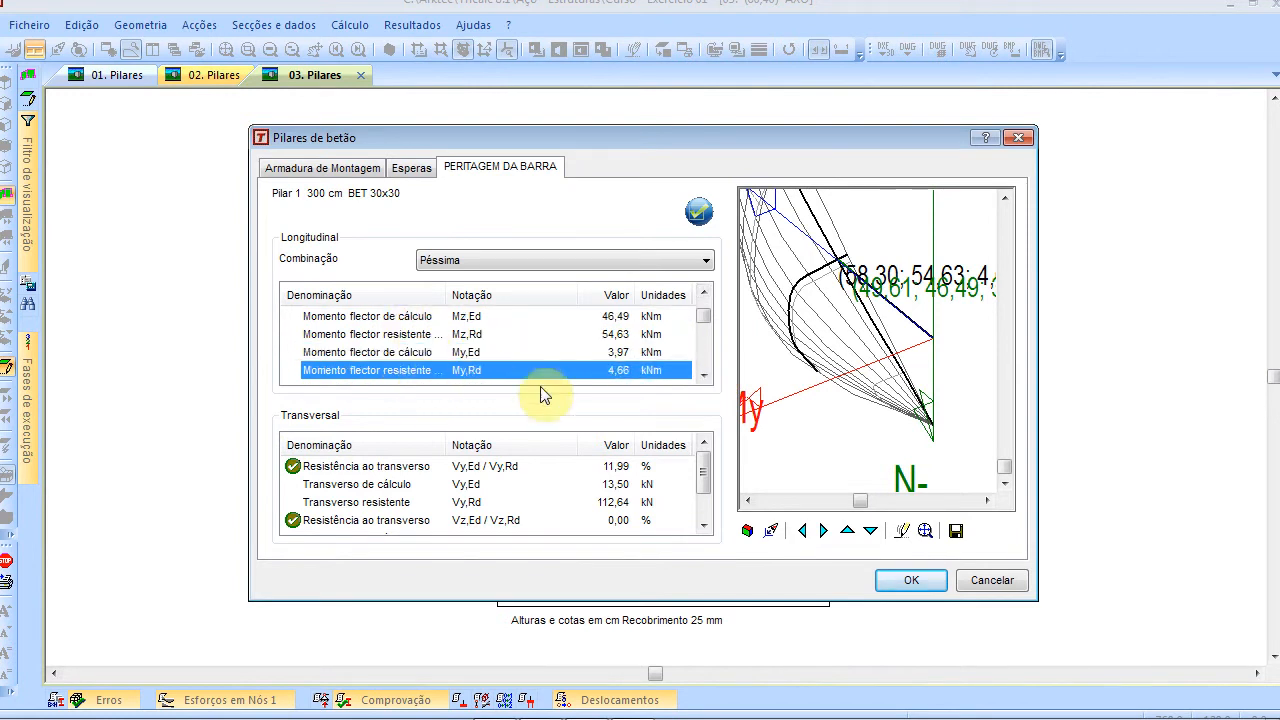
# Step: Read through the remaining longitudinal check results of Pilar 1, from the combination and slenderness to the total eccentricities
pyautogui.click(705, 376)
pyautogui.click(705, 376)
pyautogui.click(705, 376)
pyautogui.click(705, 376)
pyautogui.click(705, 376)
pyautogui.click(705, 376)
pyautogui.click(705, 376)
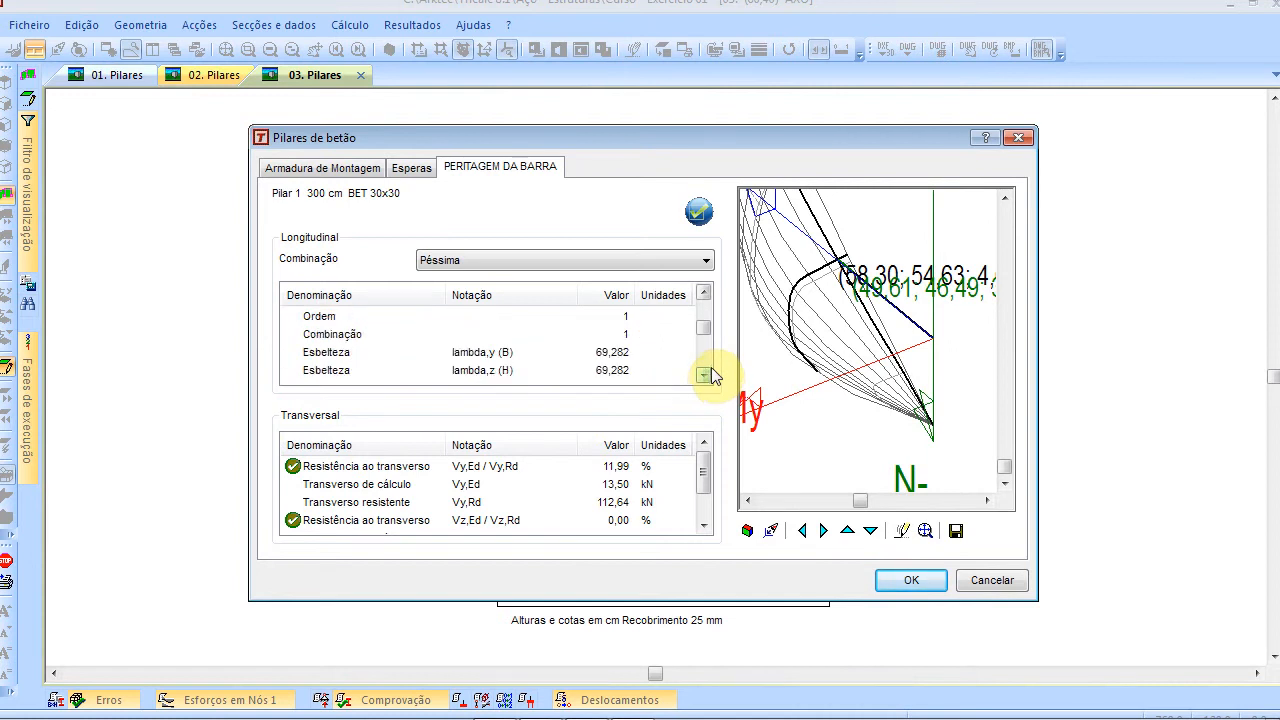
pyautogui.click(704, 376)
pyautogui.click(704, 376)
pyautogui.click(704, 376)
pyautogui.click(704, 376)
pyautogui.click(704, 376)
pyautogui.click(704, 376)
pyautogui.click(704, 376)
pyautogui.click(704, 376)
pyautogui.click(704, 376)
pyautogui.click(704, 376)
pyautogui.click(704, 376)
pyautogui.click(704, 376)
pyautogui.click(704, 376)
pyautogui.click(704, 376)
pyautogui.click(704, 376)
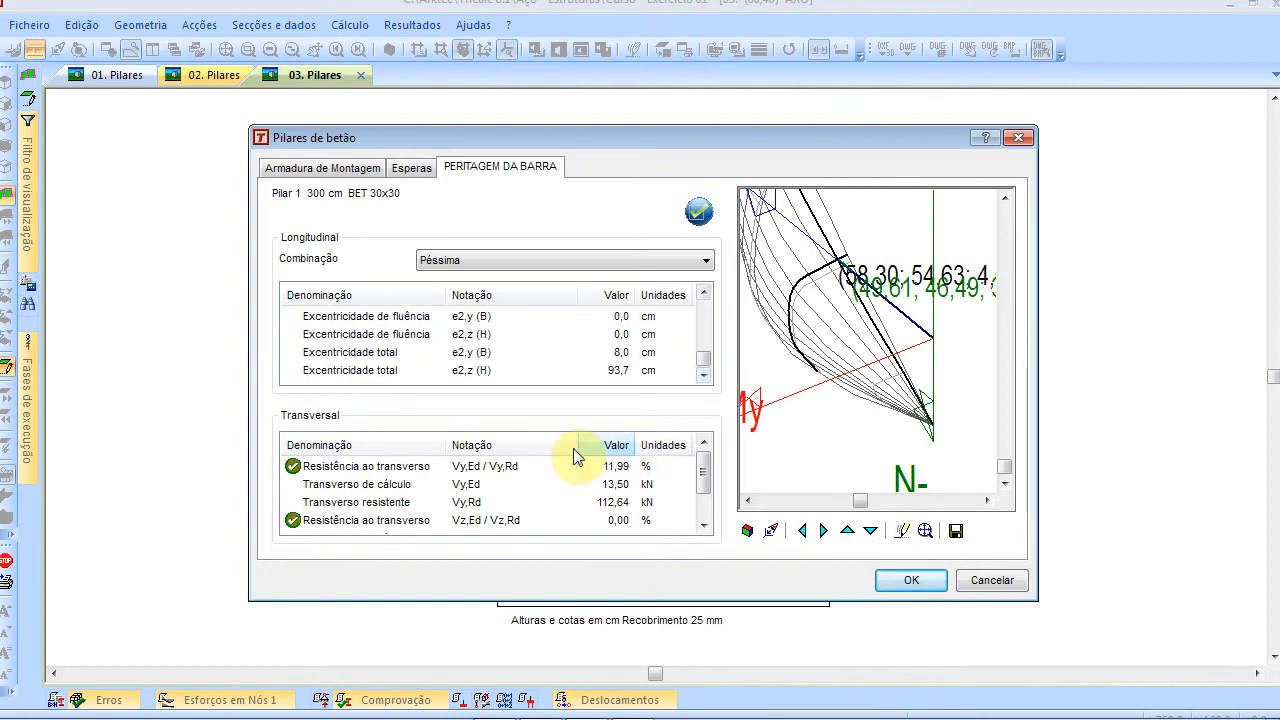
# Step: Examine the transverse shear check of Pilar 1 in both directions, close the dialog without changes and return to the 3D model
pyautogui.click(430, 468)
pyautogui.click(441, 506)
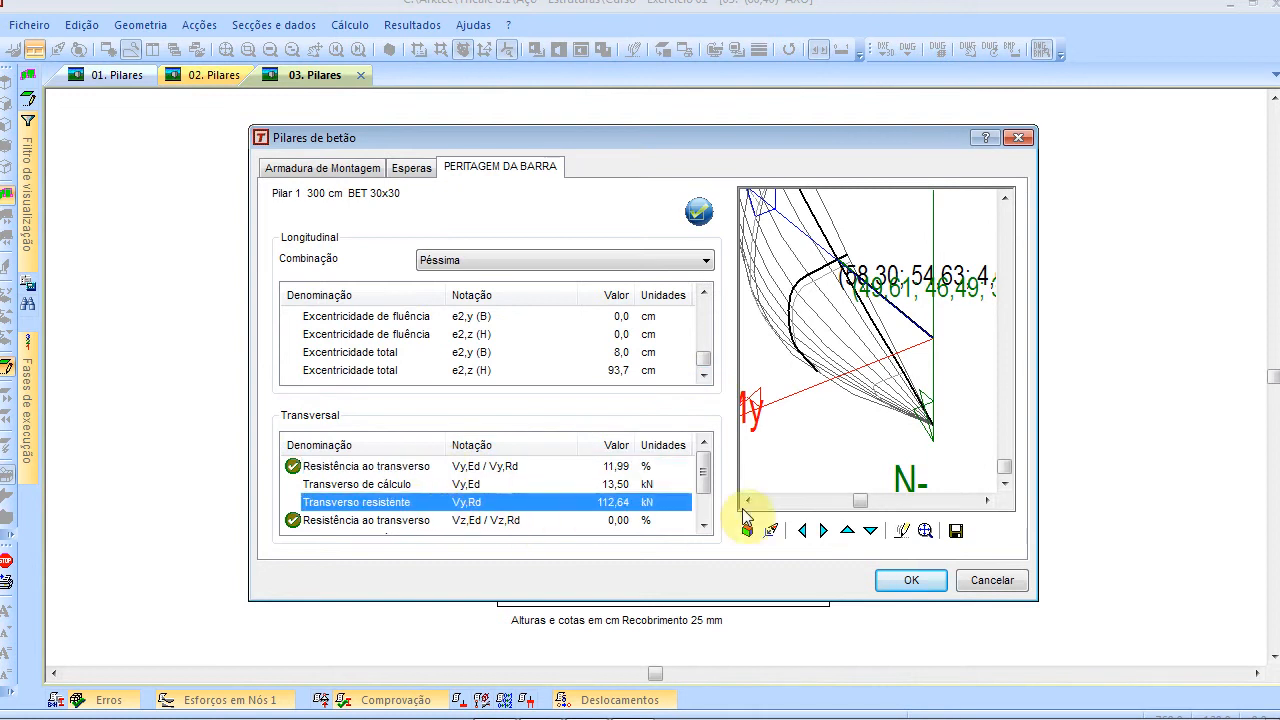
pyautogui.click(704, 525)
pyautogui.click(704, 525)
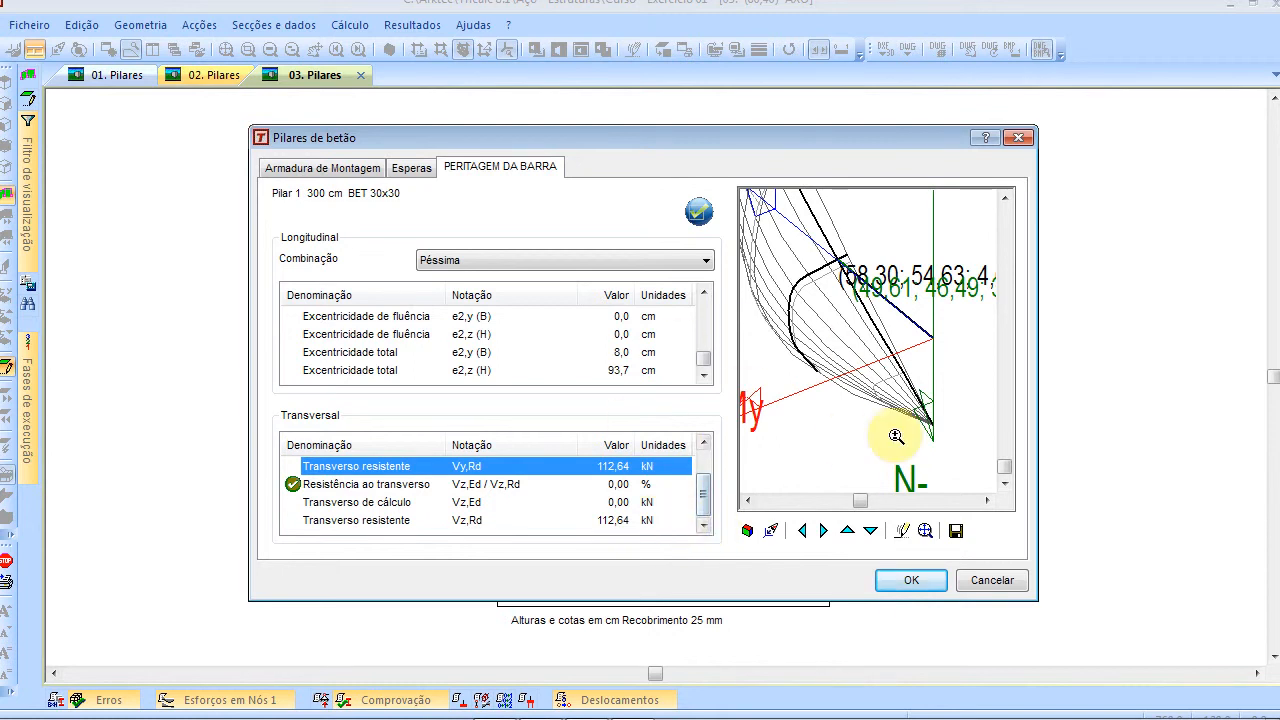
pyautogui.click(970, 586)
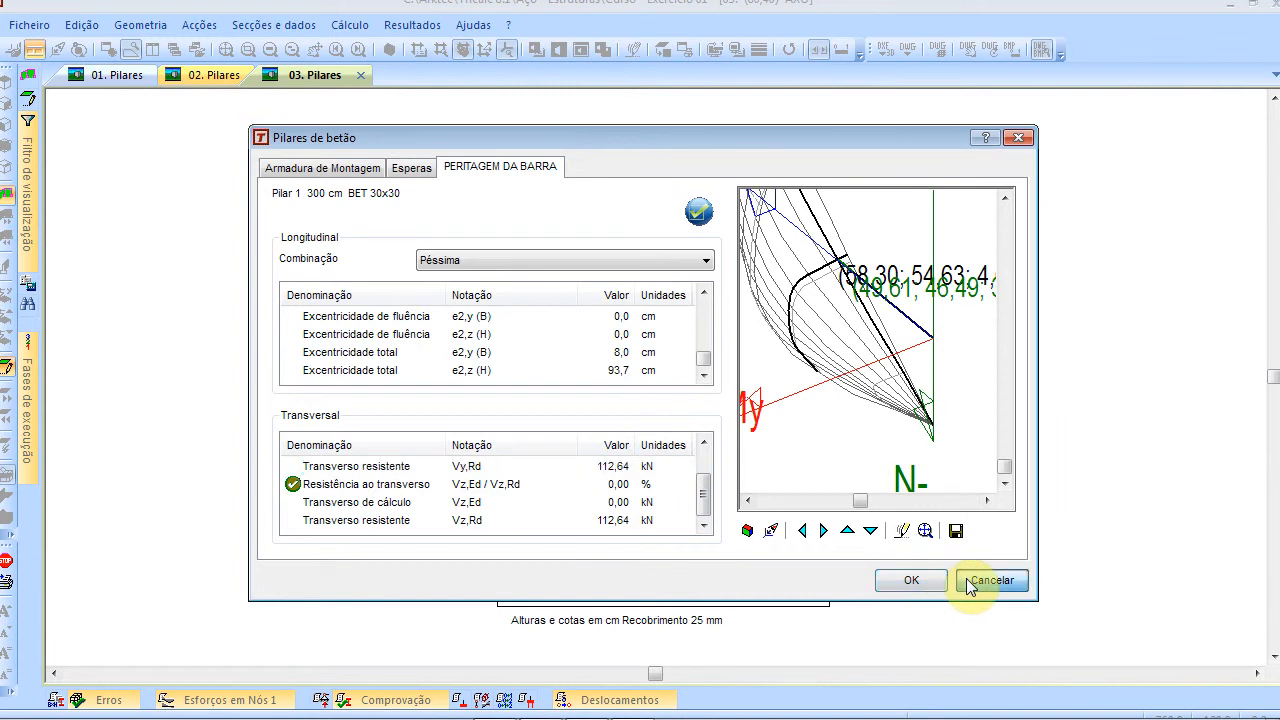
pyautogui.rightClick(741, 312)
pyautogui.click(864, 480)
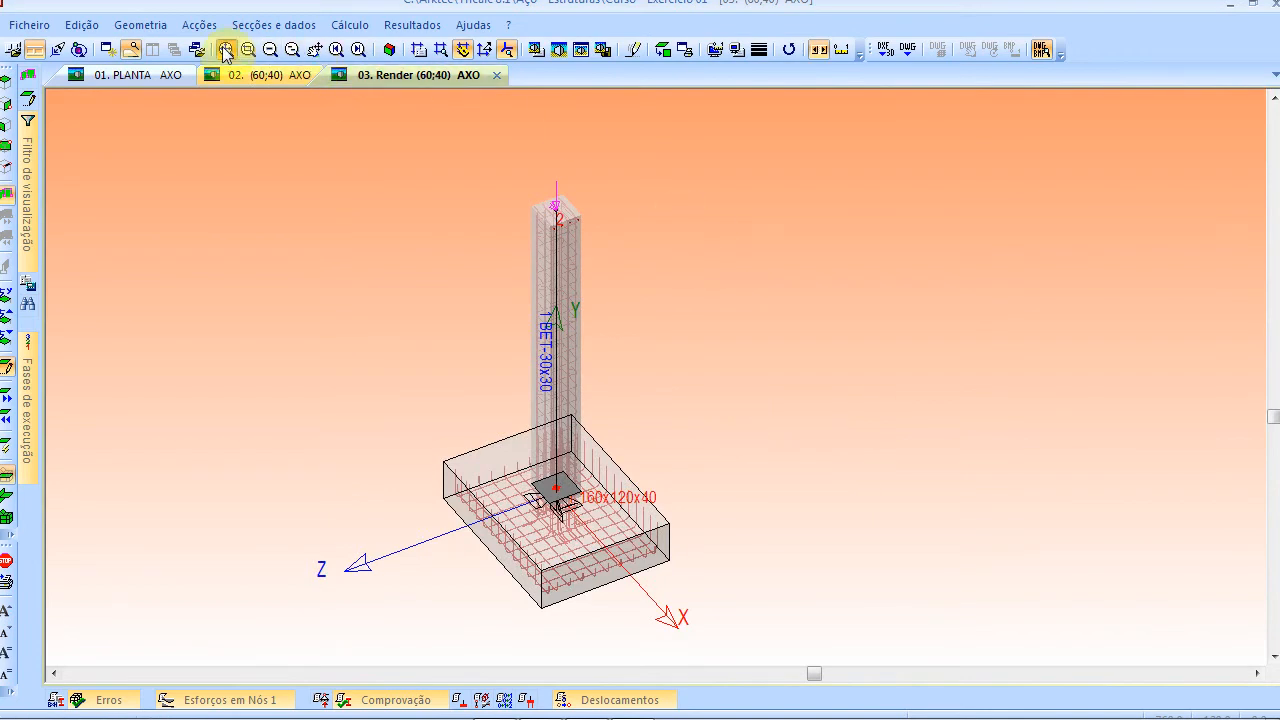
# Step: Display the connection, section and internal force information of Pilar 1 near its base in the 3D model
pyautogui.click(224, 48)
pyautogui.scroll(-2, 701, 325)
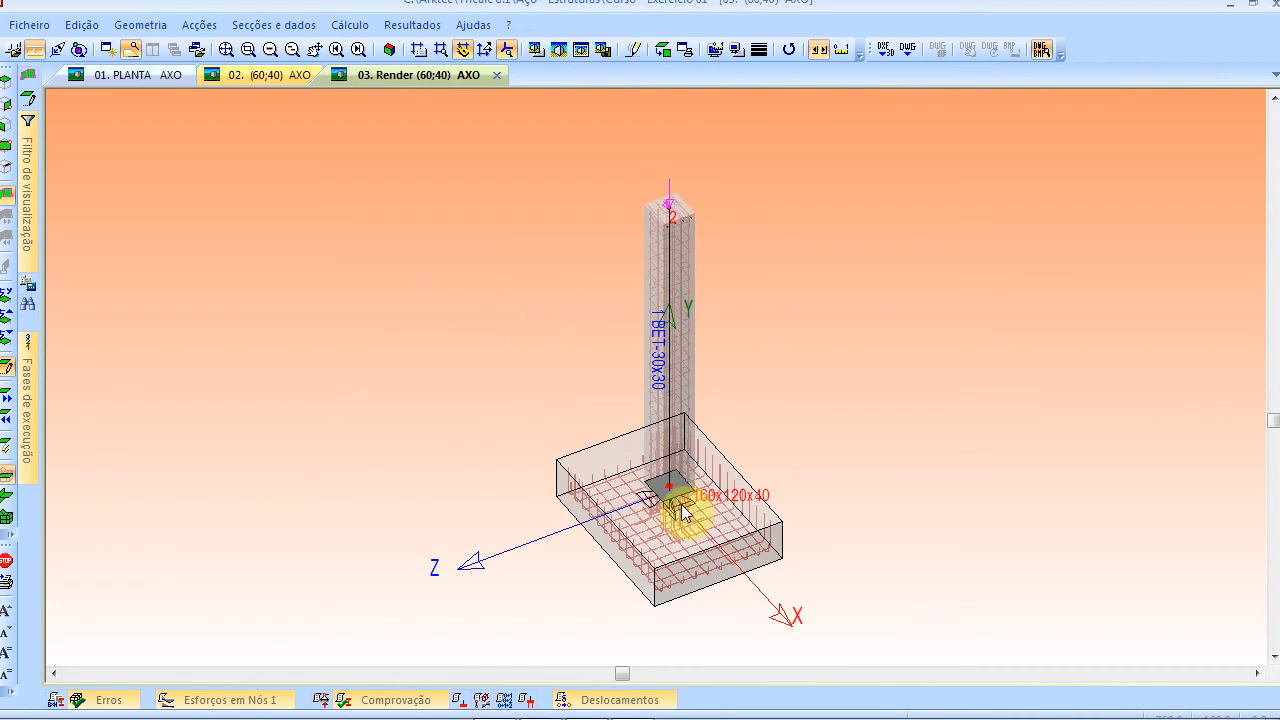
pyautogui.moveTo(676, 458)
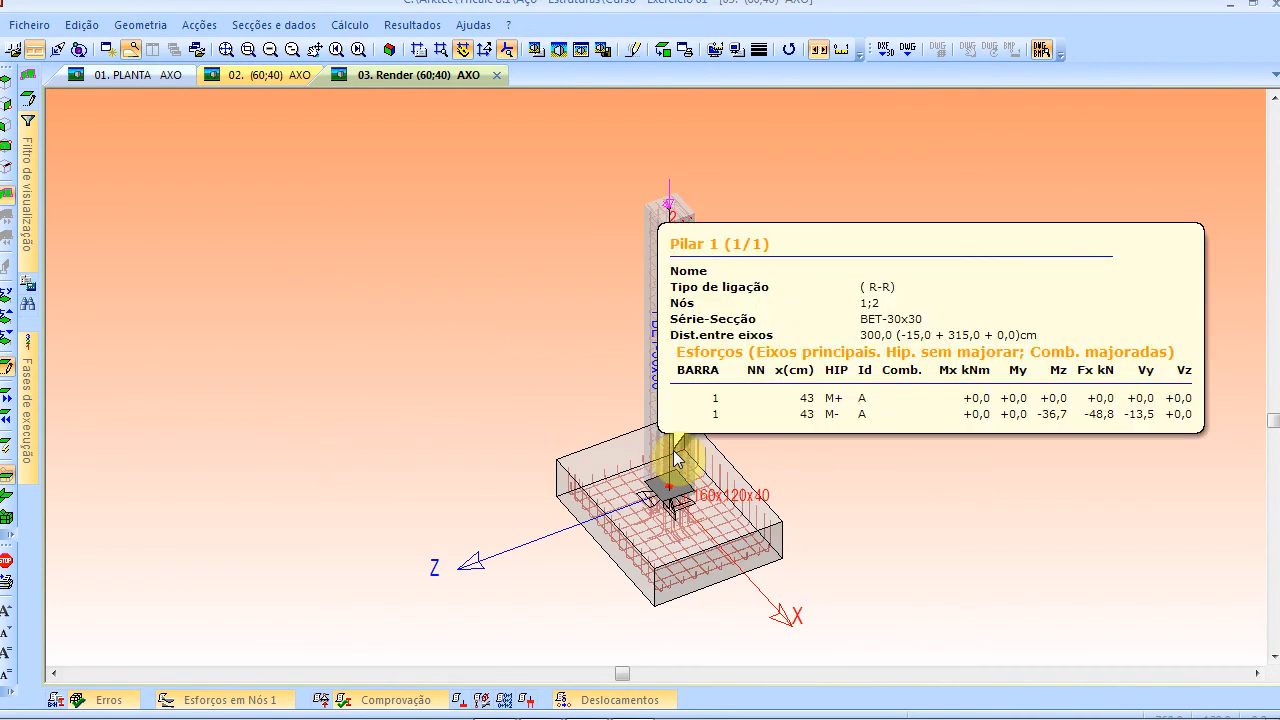